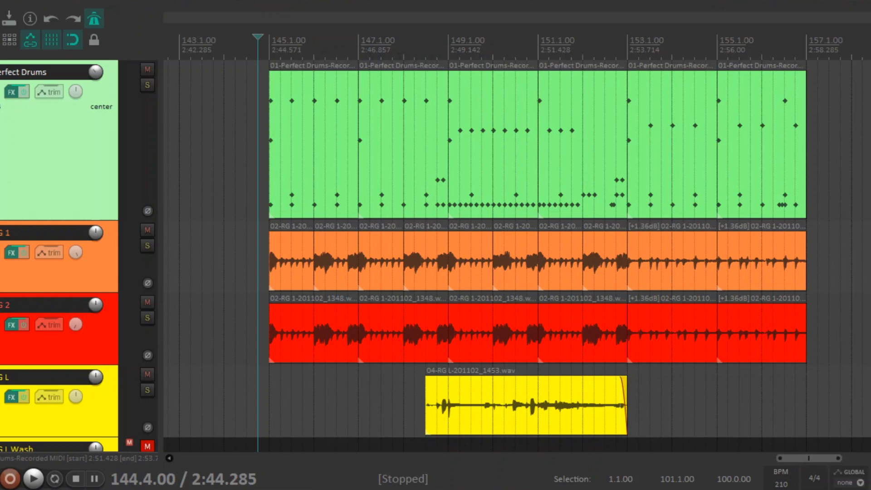
Step: Open the Perfect Drums track's effects chain and view the instrument's Sampler and Mixer pages
left_click(11, 92)
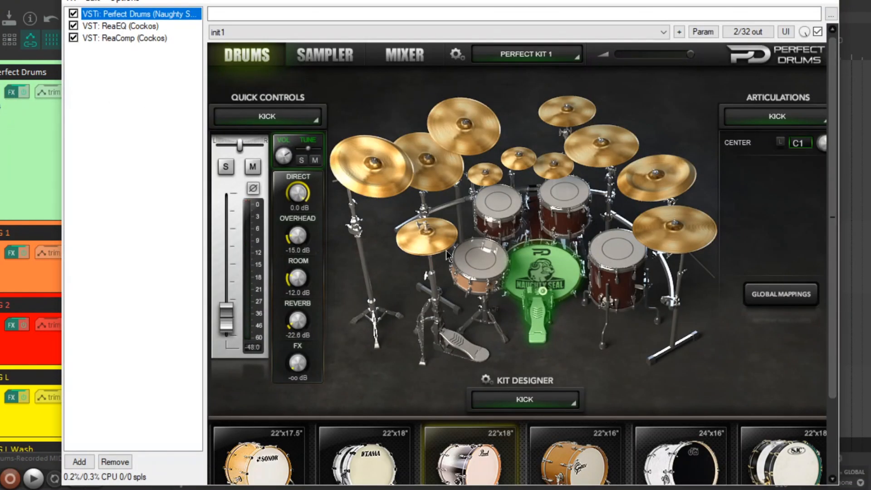
left_click(562, 54)
left_click(561, 54)
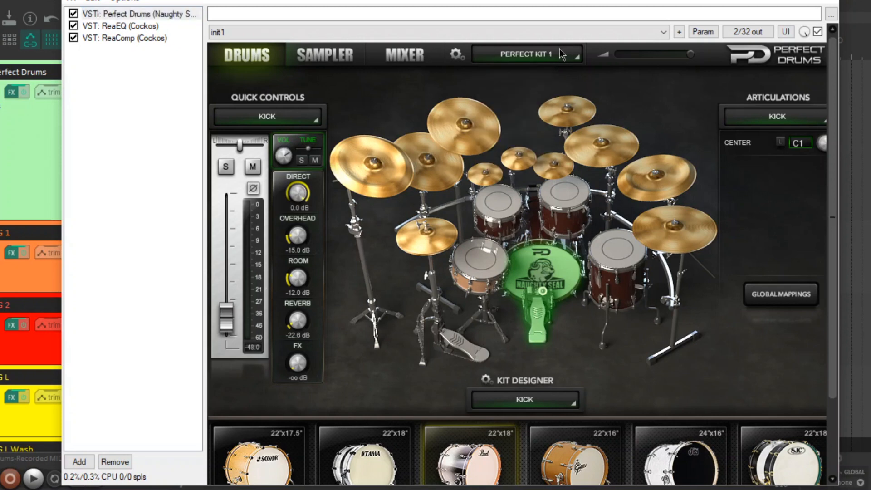
left_click(335, 55)
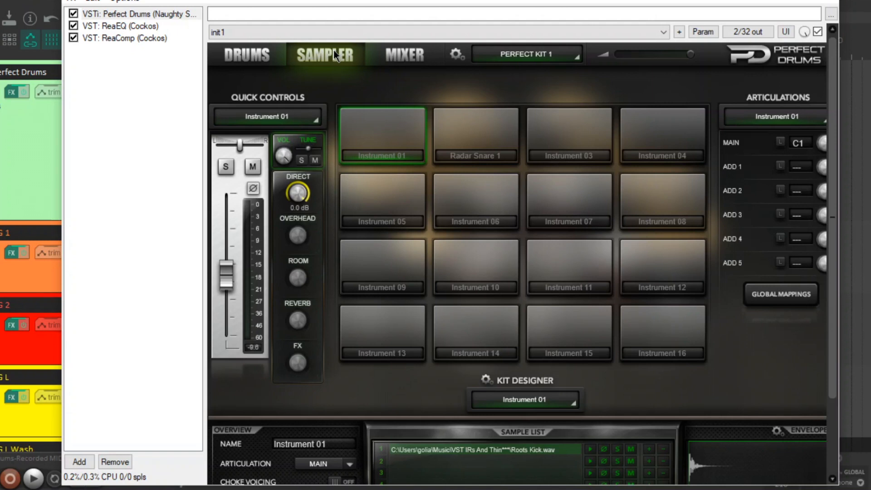
left_click(411, 61)
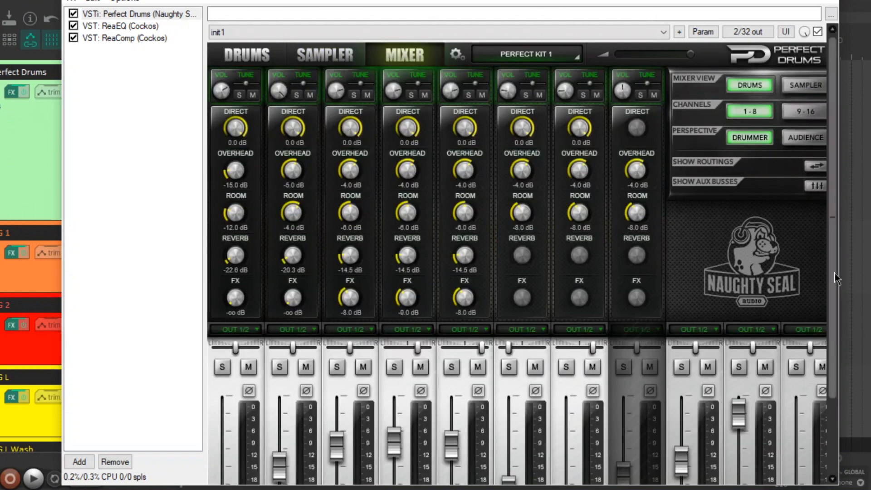
left_click_drag(833, 277, 844, 368)
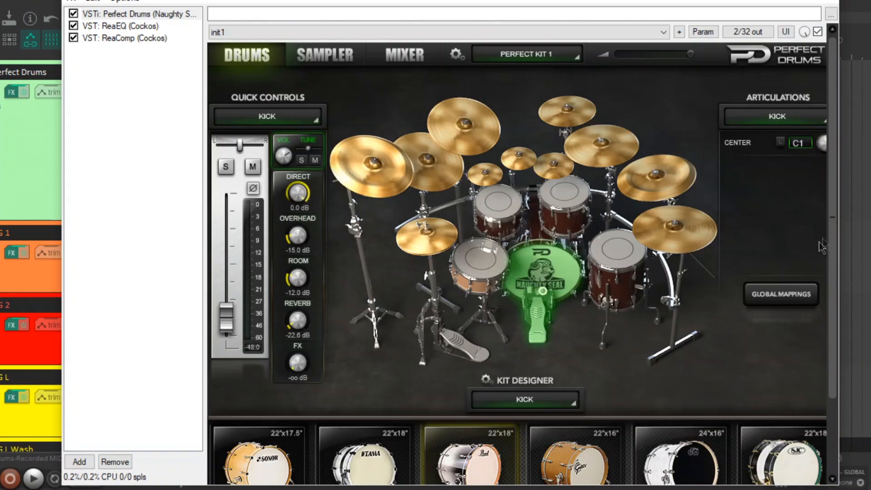
Step: View the available drum and cymbal models for the kit's snare and hi-hat on the Drums page
left_click_drag(829, 236, 837, 323)
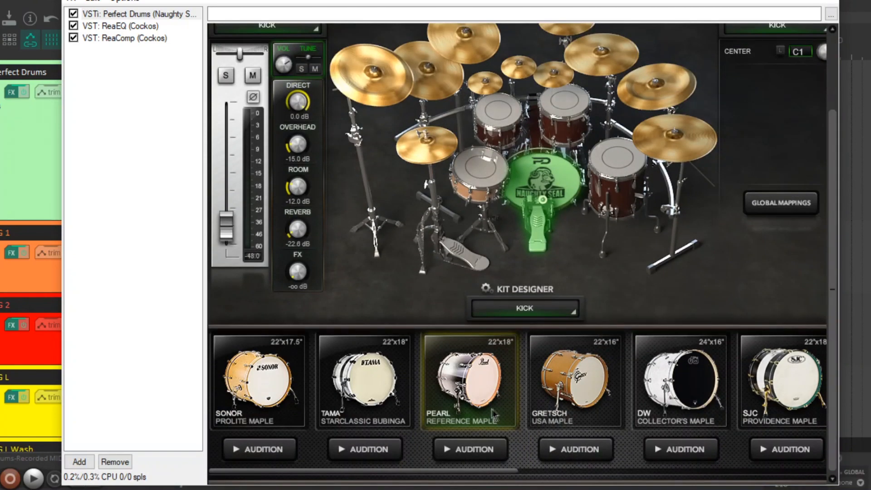
left_click(472, 169)
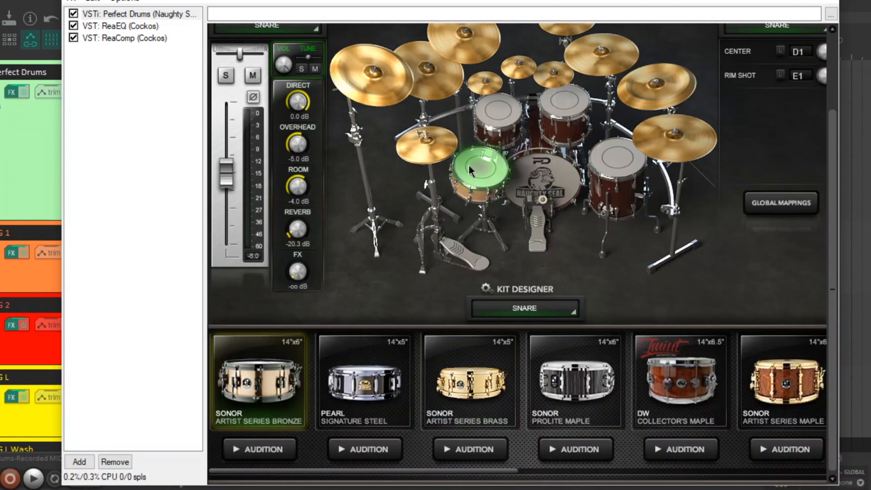
scroll(469, 165, "up", 1)
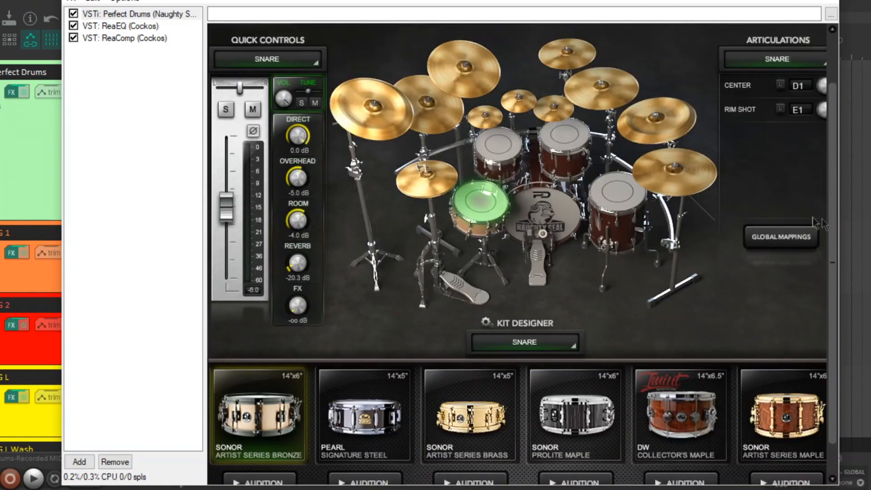
left_click(437, 178)
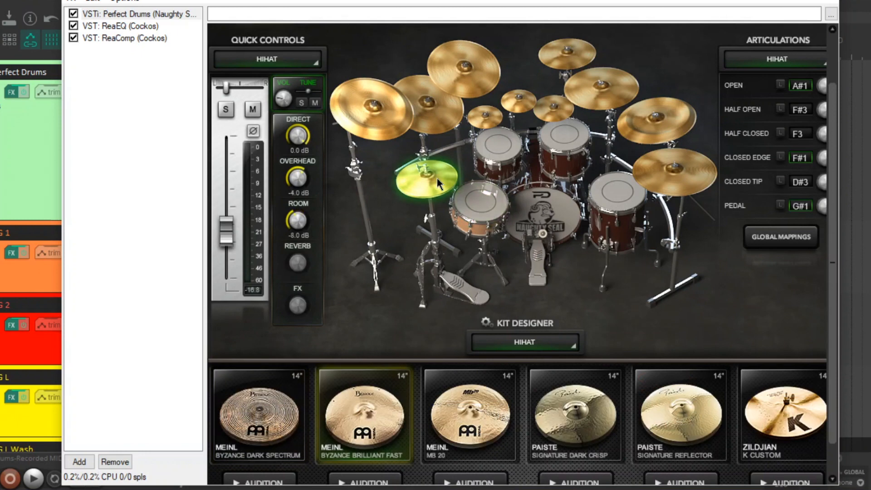
Step: Go through the kit's larger cymbals, from China 1 and the crashes to China 2 and the ride, to view their models
left_click(394, 127)
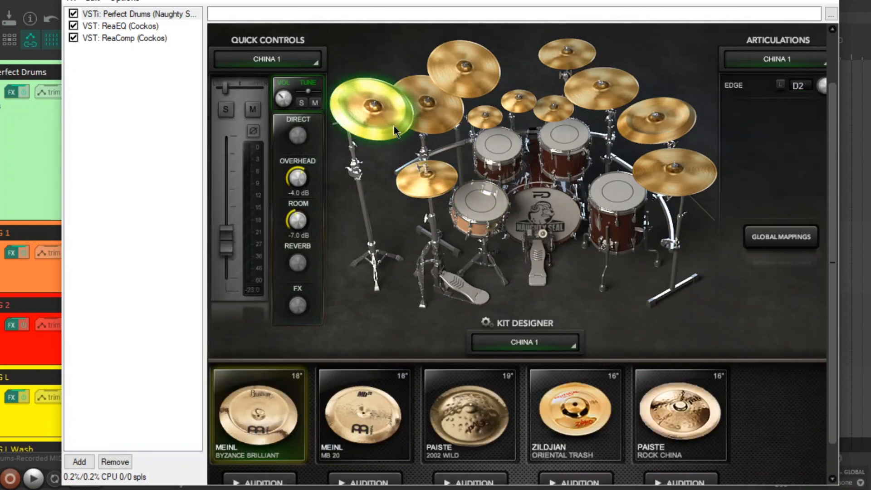
left_click(448, 122)
left_click(476, 80)
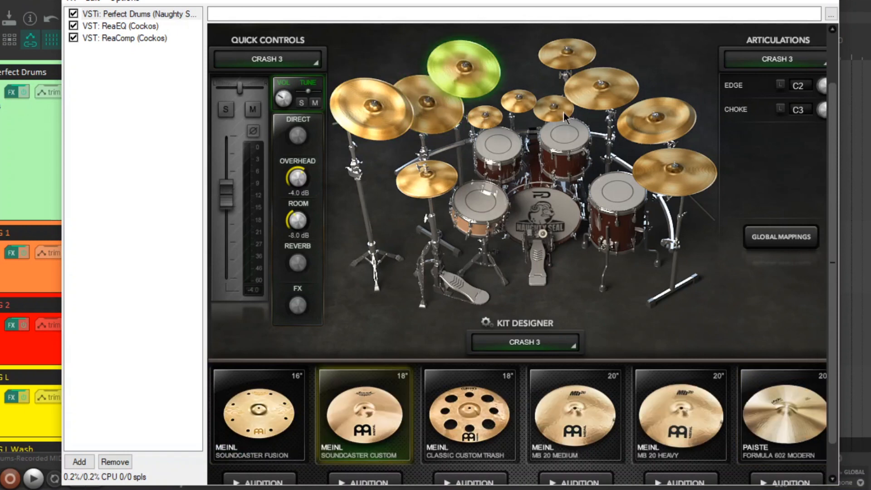
left_click(570, 63)
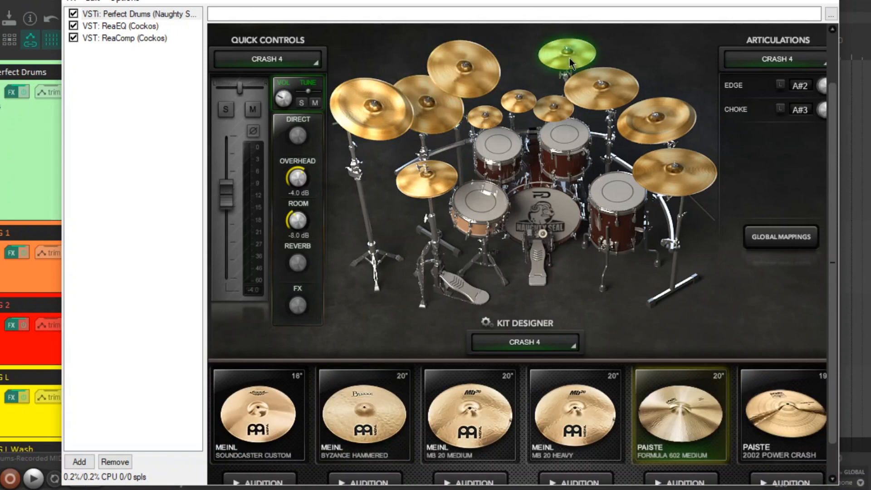
left_click(606, 108)
left_click(658, 132)
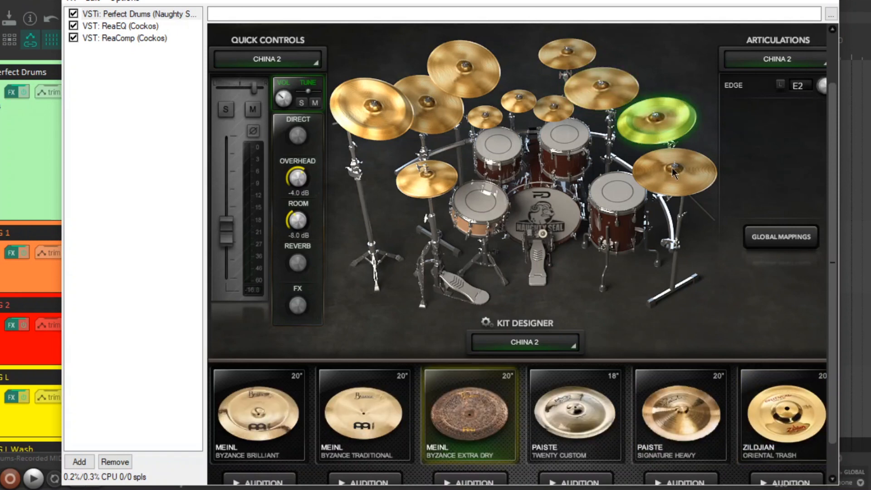
left_click(667, 183)
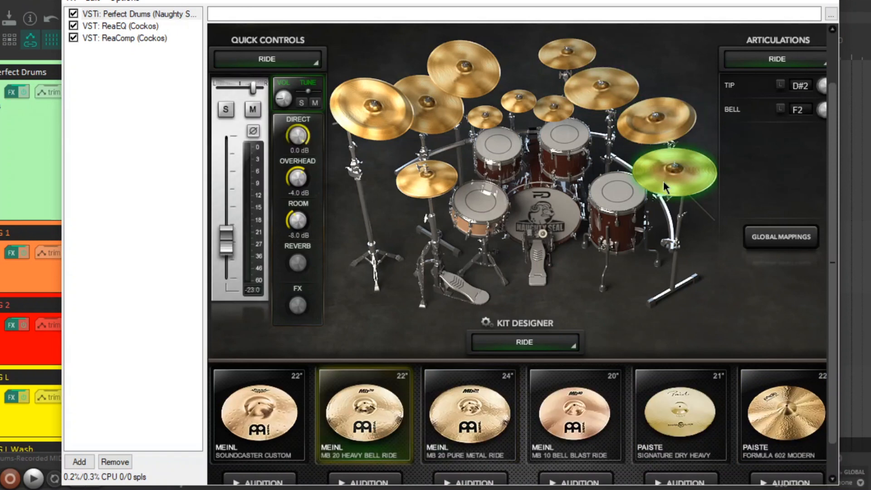
Step: View the models offered for the kit's toms and kick drum
left_click(615, 191)
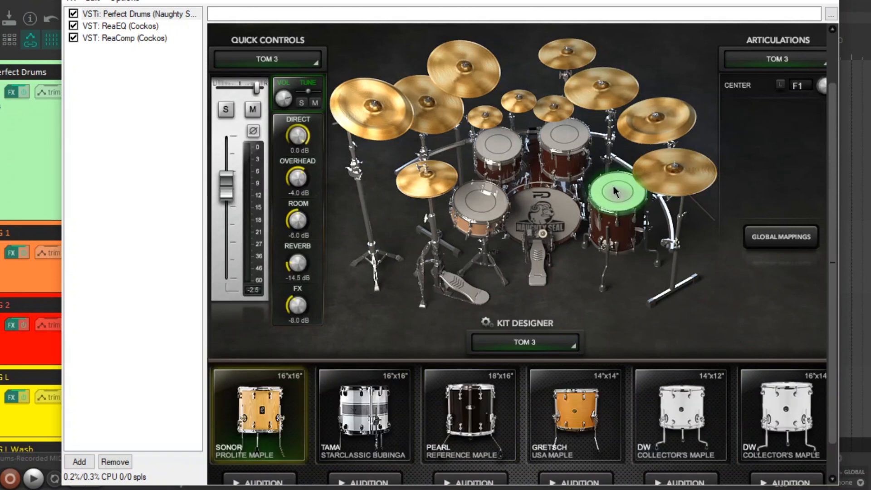
left_click(573, 132)
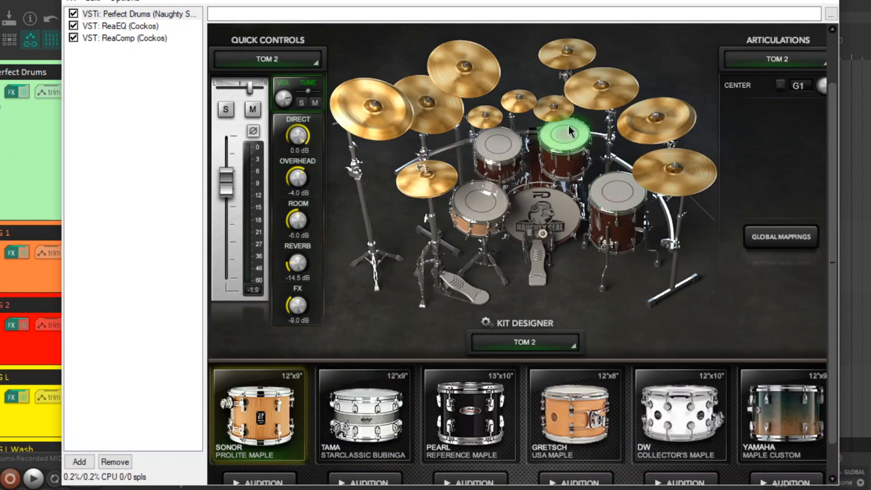
left_click(499, 136)
left_click(547, 211)
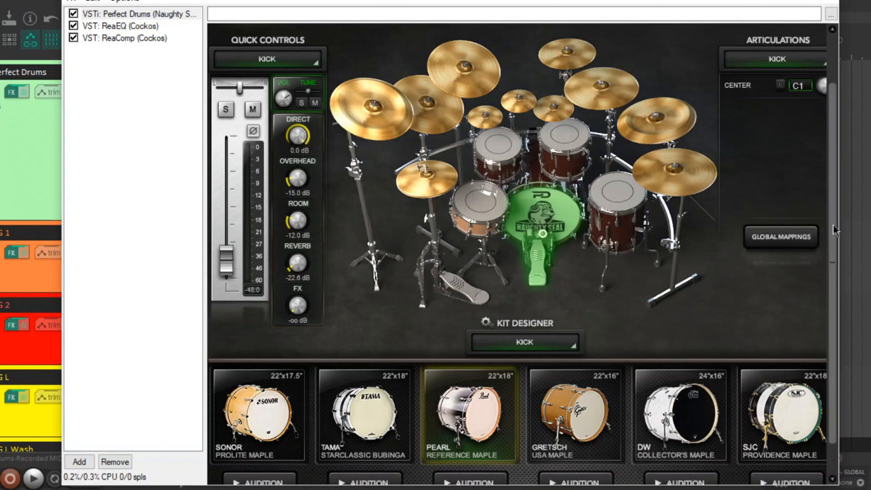
Step: Show the Sampler page and audition Instrument 01
scroll(835, 227, "up", 2)
left_click(327, 55)
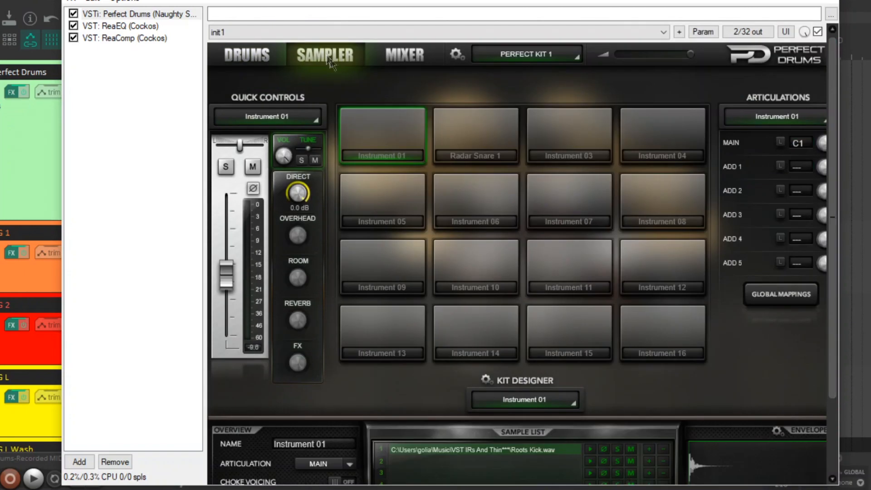
left_click(395, 132)
left_click(396, 132)
Step: Compare the kit's kick drum with the sampler's Instrument 01 by auditioning them alternately
left_click(248, 55)
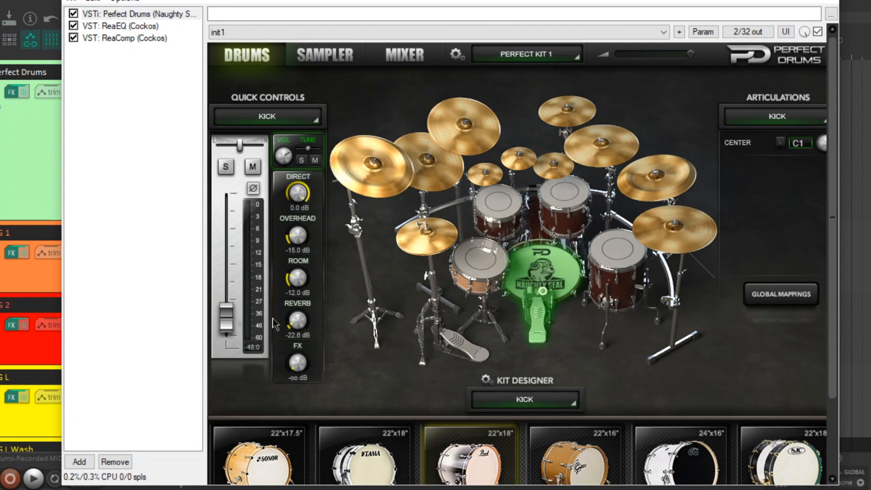
left_click(548, 273)
left_click(547, 272)
left_click(334, 57)
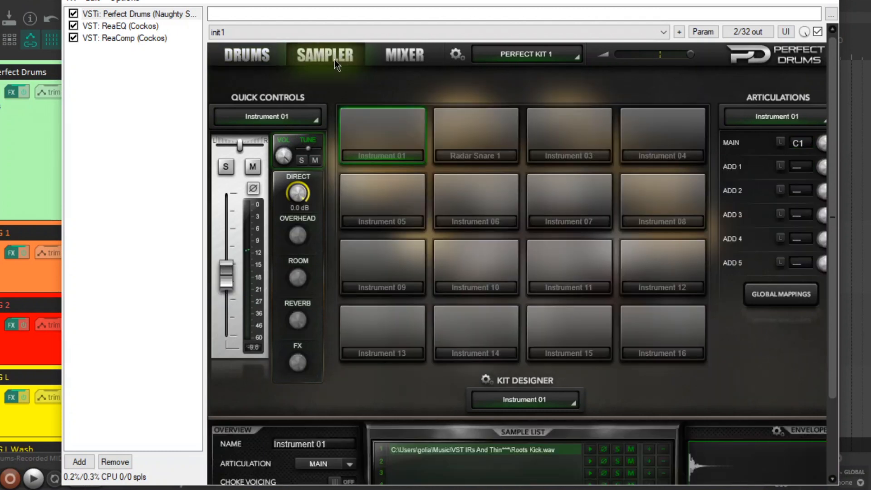
left_click(387, 131)
left_click(268, 62)
left_click(550, 266)
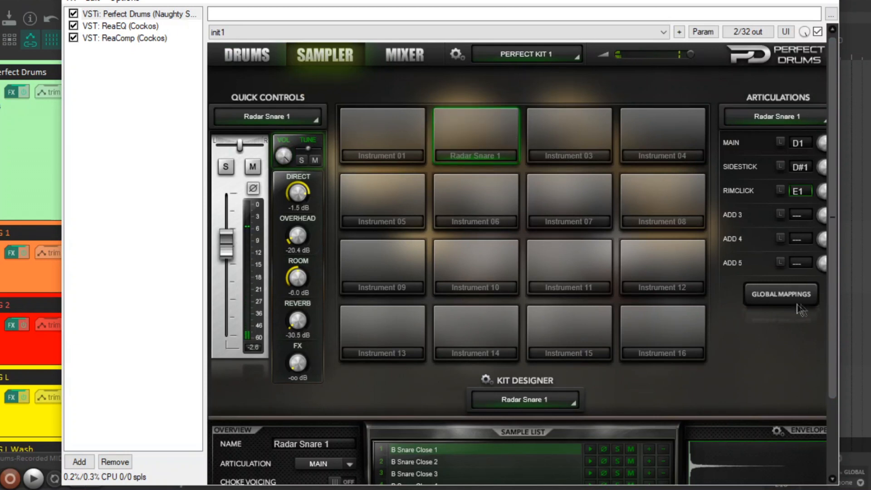
Step: Examine the sample lists and settings of the sampler's Instrument 01 and Radar Snare 1
left_click_drag(833, 306, 840, 395)
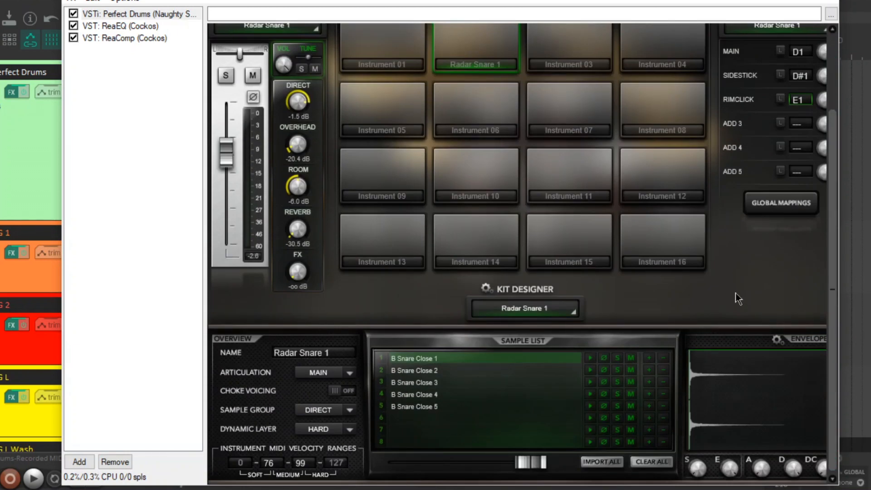
left_click(385, 45)
left_click(385, 45)
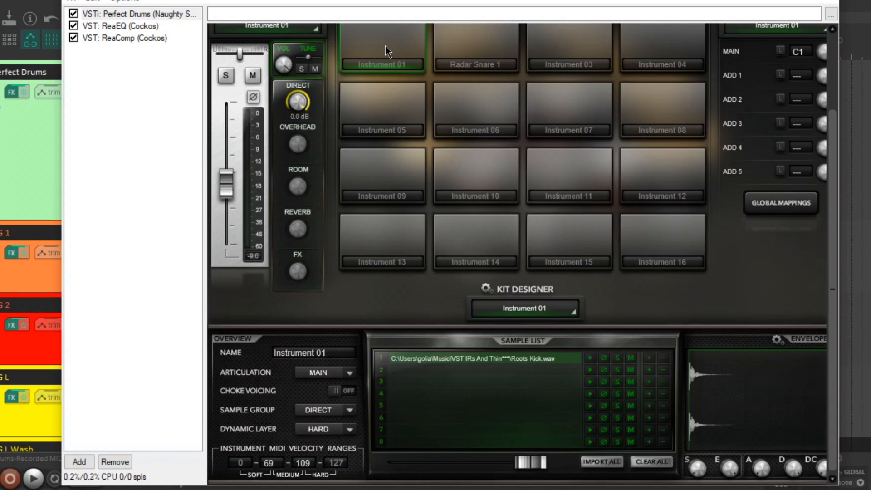
left_click(479, 46)
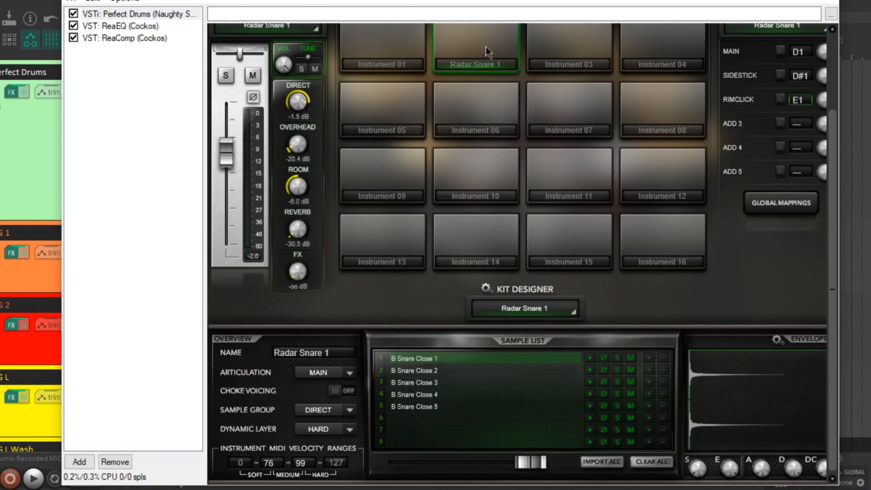
scroll(486, 47, "up", 3)
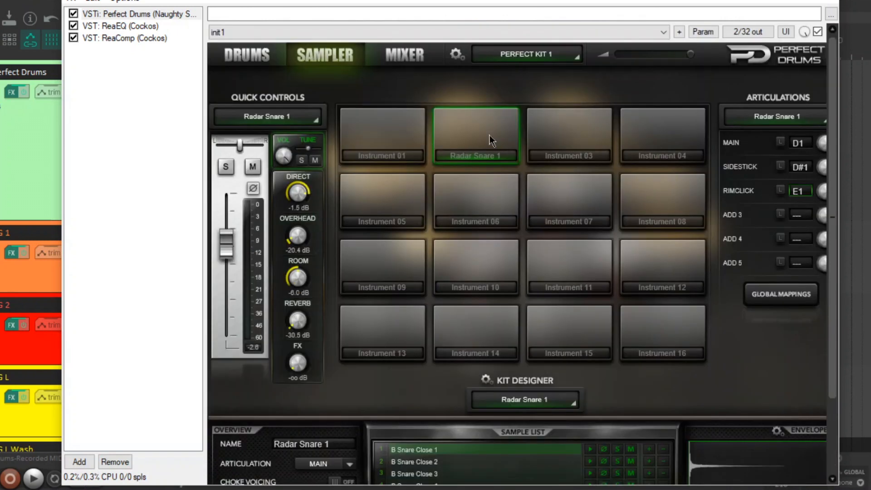
Step: Select the snare on the Drums page, and look over the channel levels on the Mixer page
left_click(249, 53)
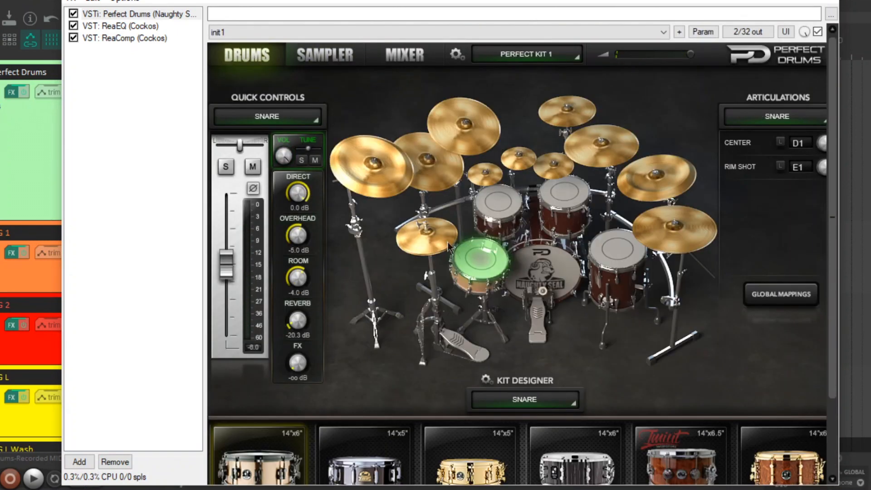
left_click(482, 258)
left_click(410, 64)
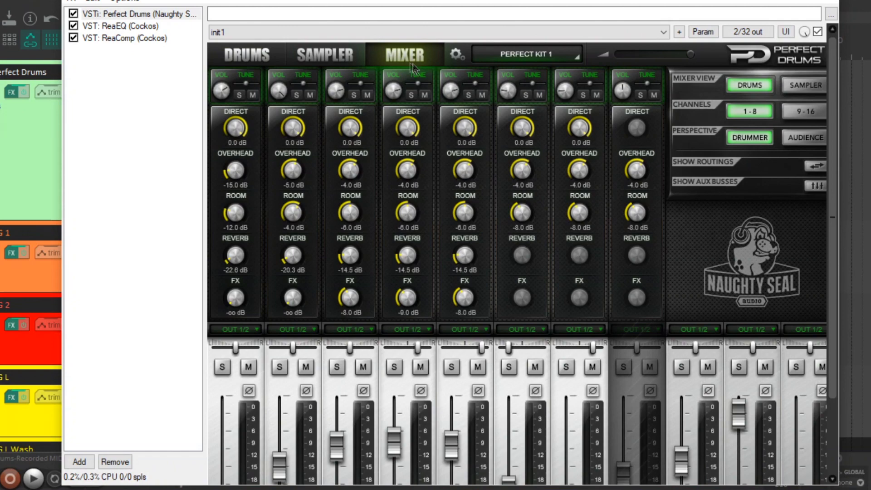
scroll(835, 313, "down", 3)
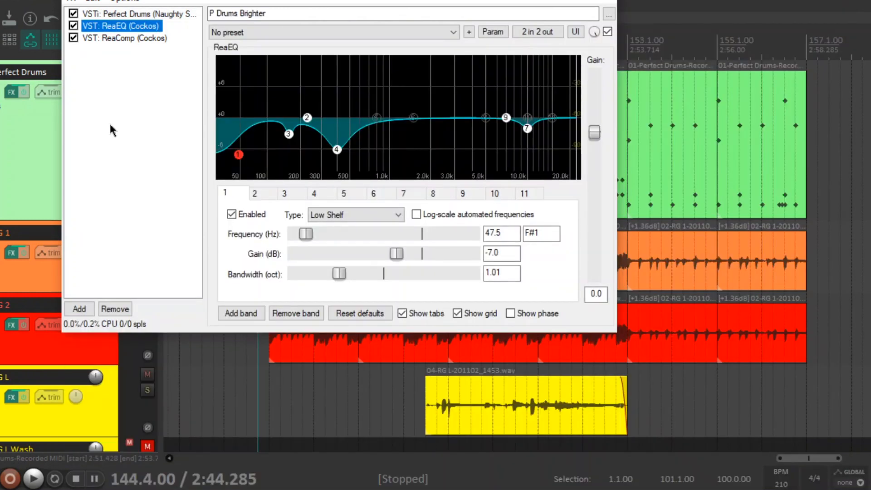
Step: Inspect the gain, frequency and bandwidth of ReaEQ bands 1, 3, 4 and 7 on the drum track
mouse_move(242, 163)
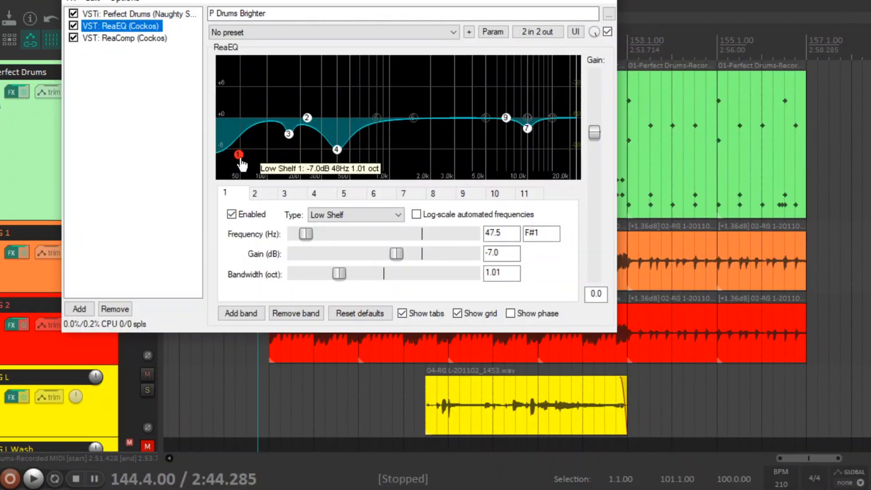
mouse_move(288, 135)
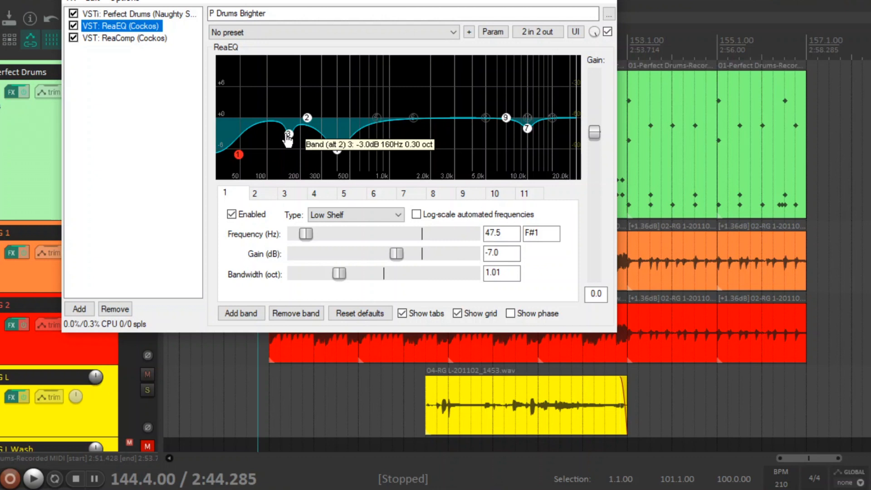
mouse_move(337, 150)
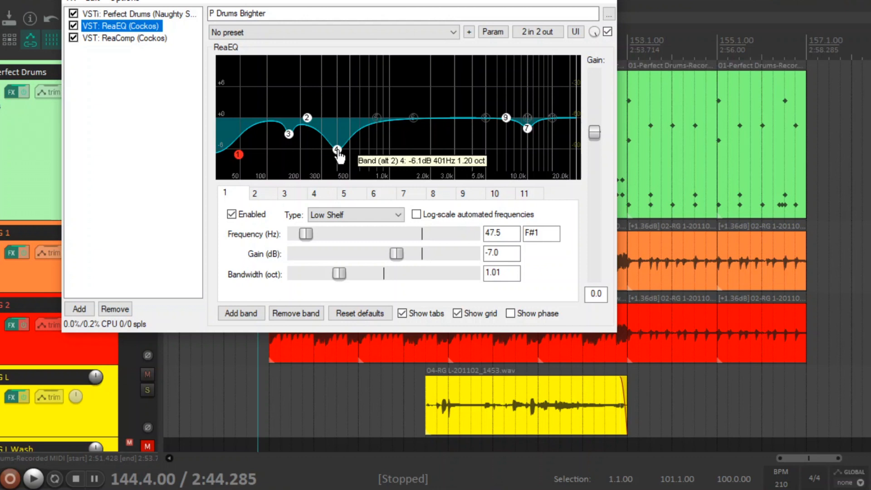
mouse_move(529, 131)
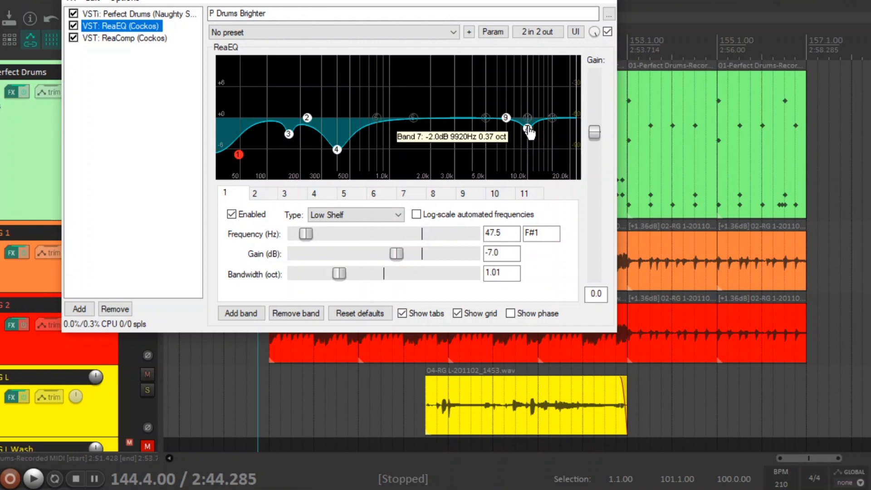
Step: Show the ReaComp settings and look through its stock presets without choosing one
left_click(124, 38)
left_click(295, 32)
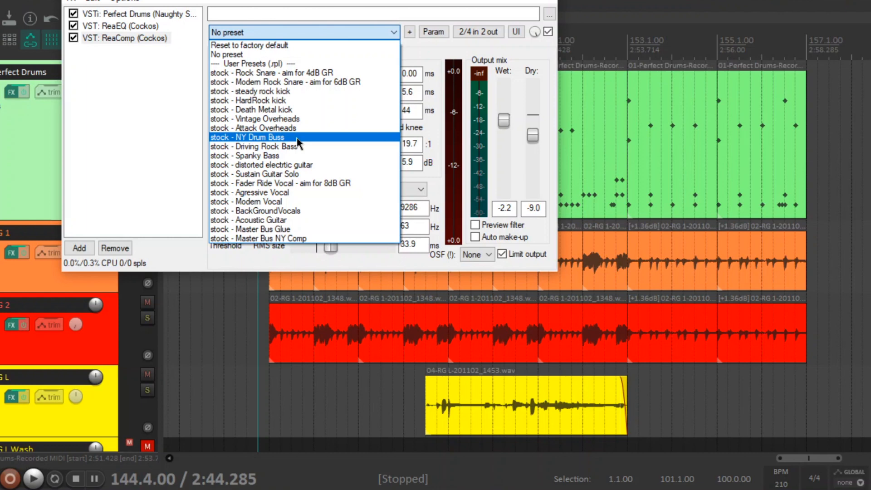
left_click(140, 105)
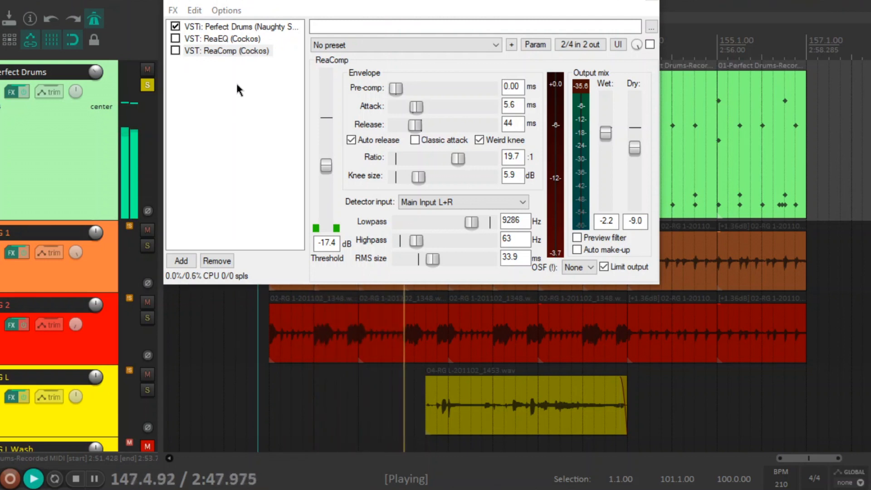
Step: Stop playback of the soloed drum track
key("space")
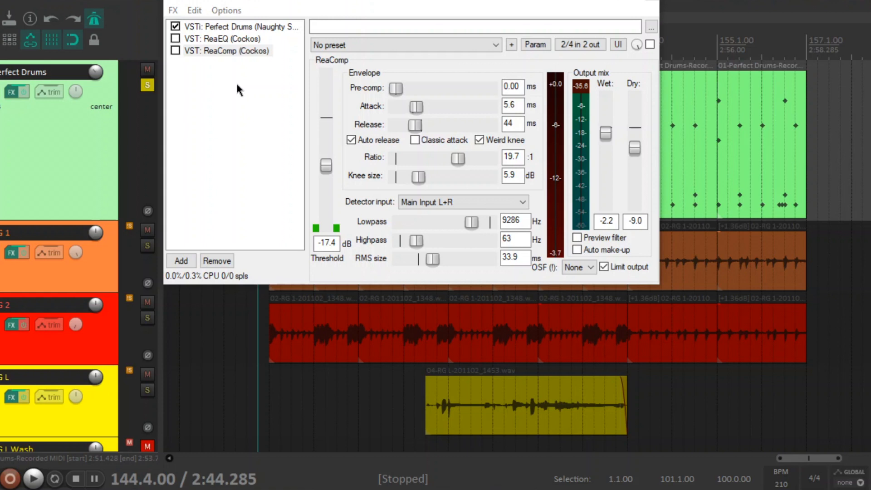
Step: Re-enable ReaEQ and listen to the soloed drums, and repeat with ReaComp enabled as well
left_click(176, 38)
key("space")
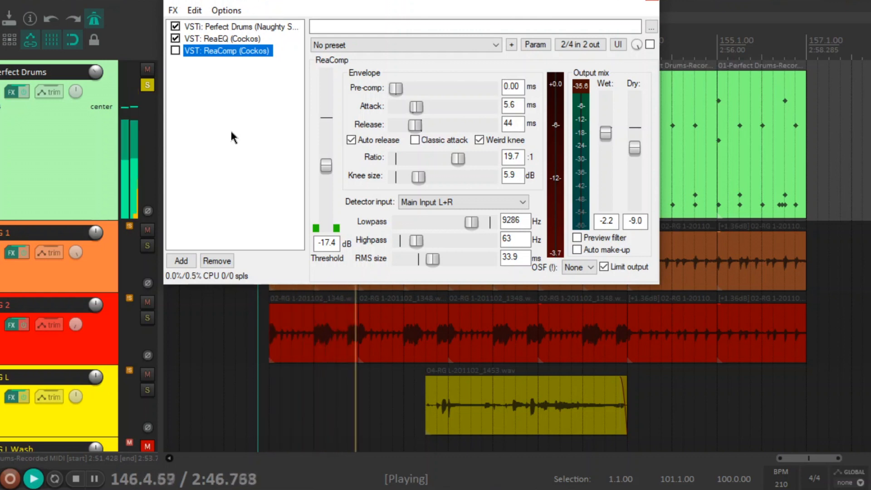
key("space")
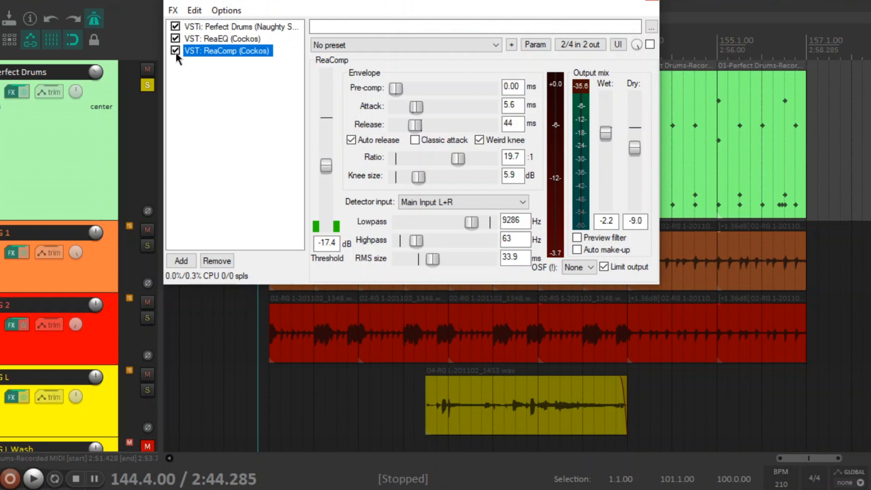
key("space")
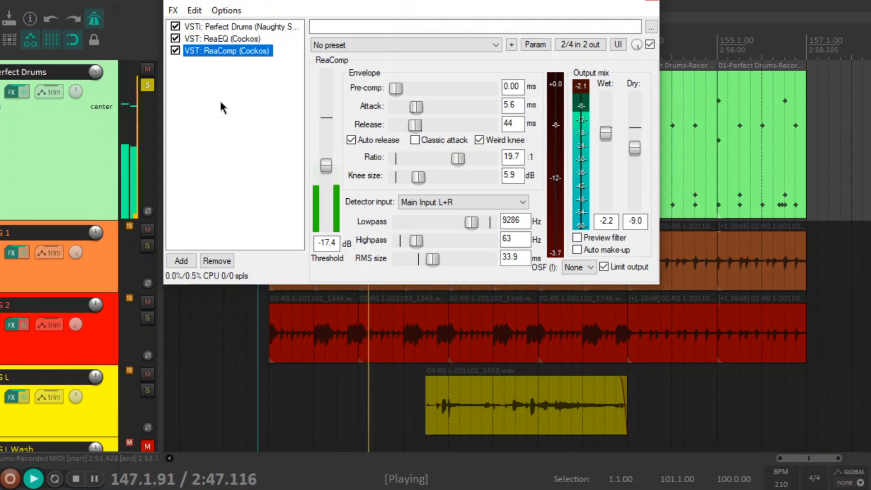
key("space")
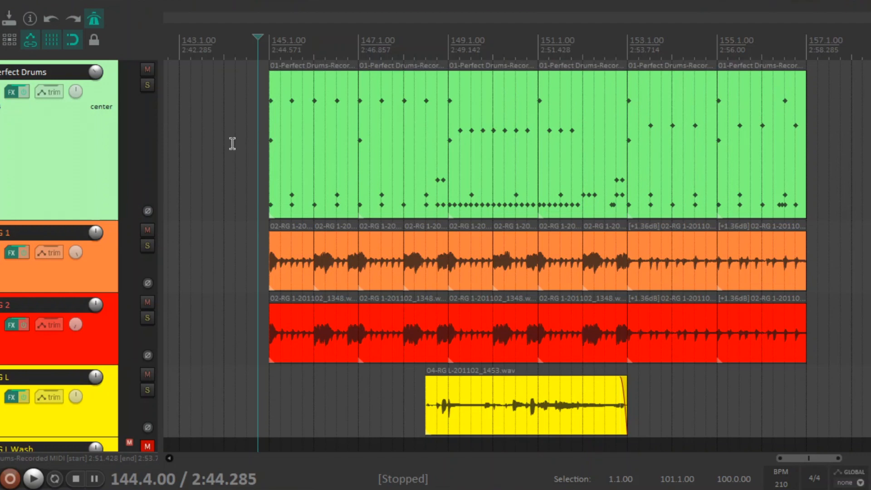
Step: Listen to the drums together with the guitars through the whole section, and replay its opening bars
key("space")
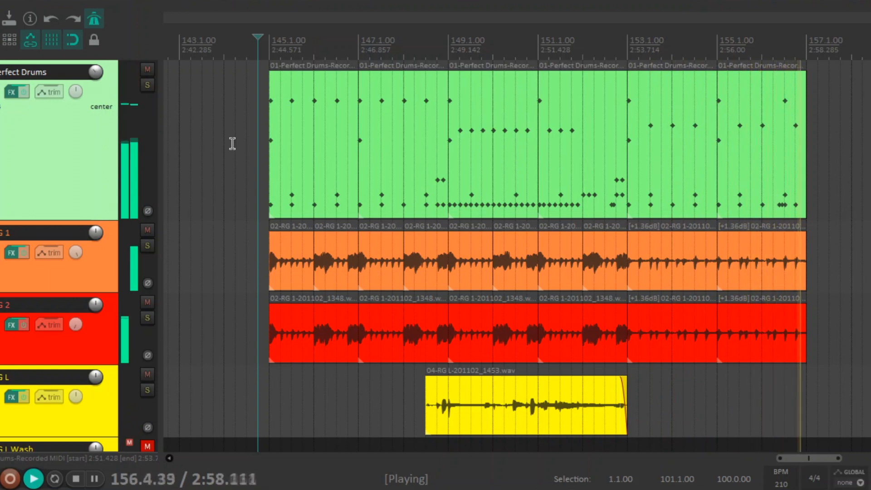
key("space")
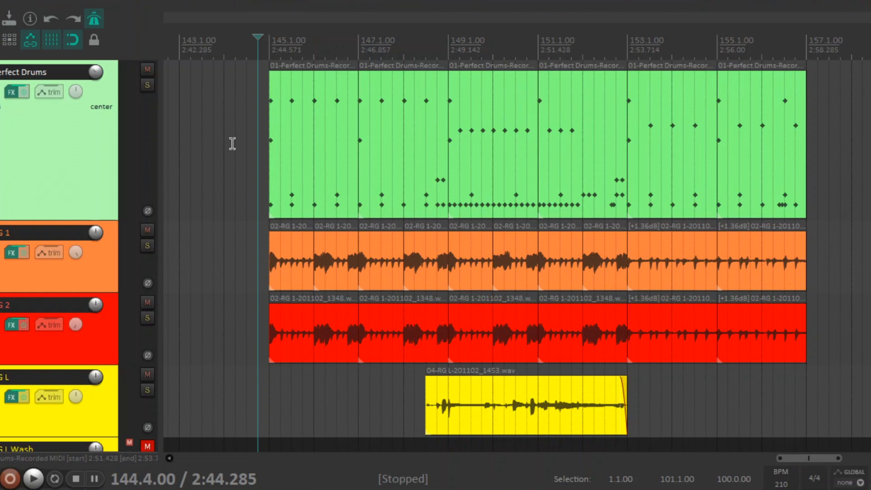
scroll(232, 144, "up", 3)
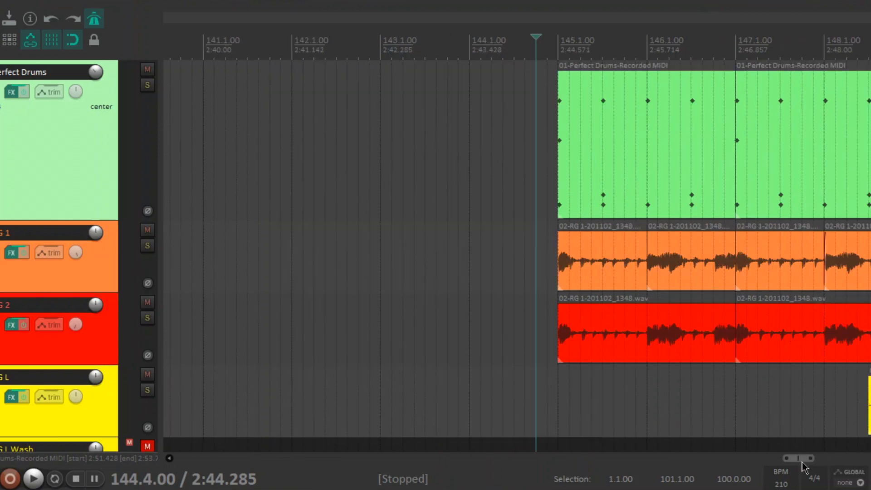
left_click_drag(804, 460, 820, 458)
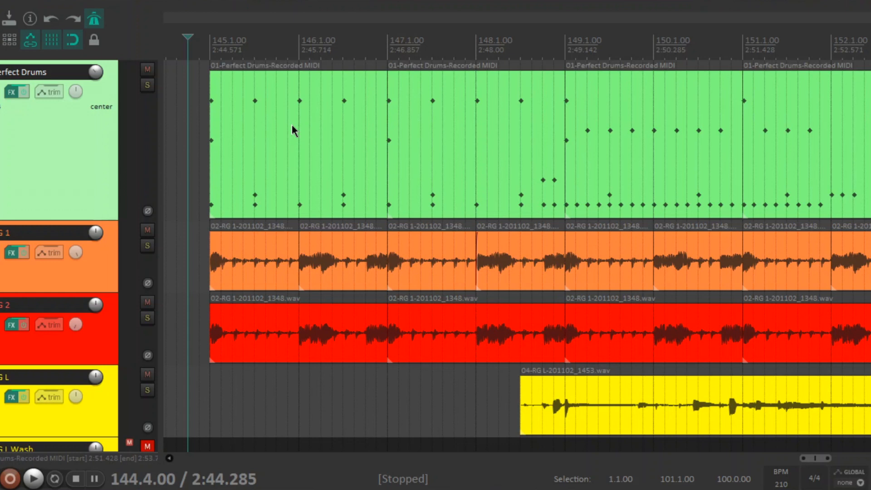
key("space")
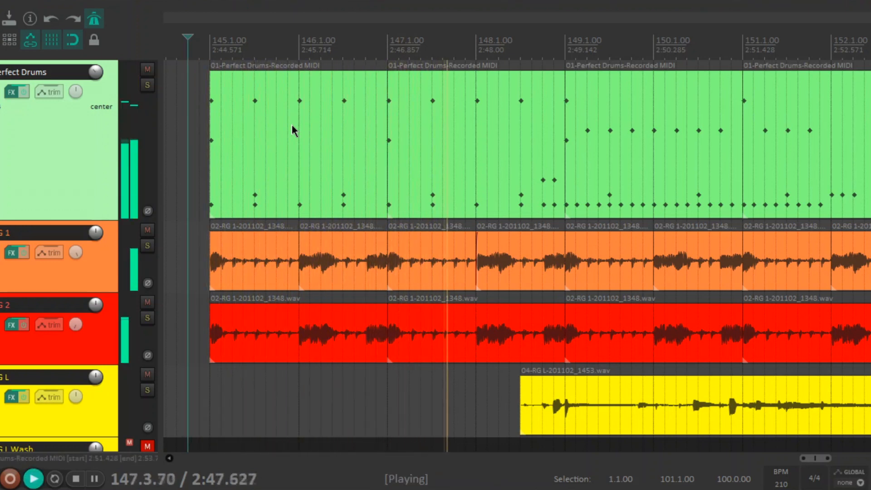
key("space")
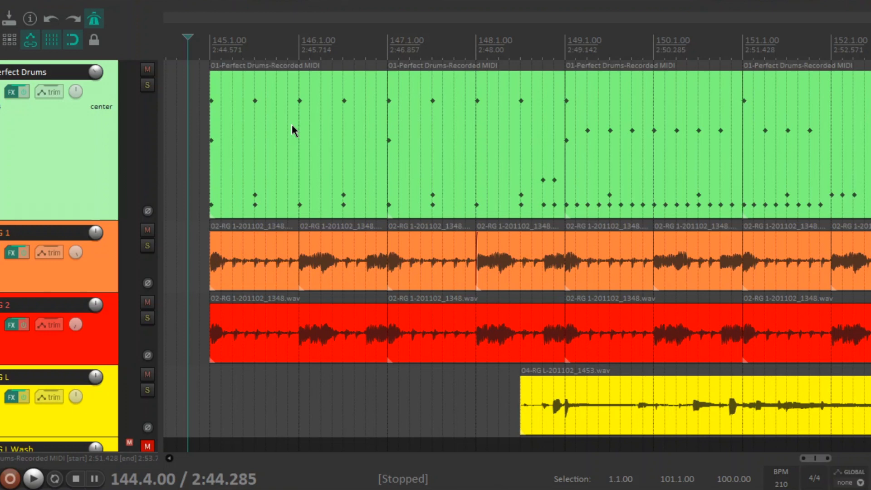
key("space")
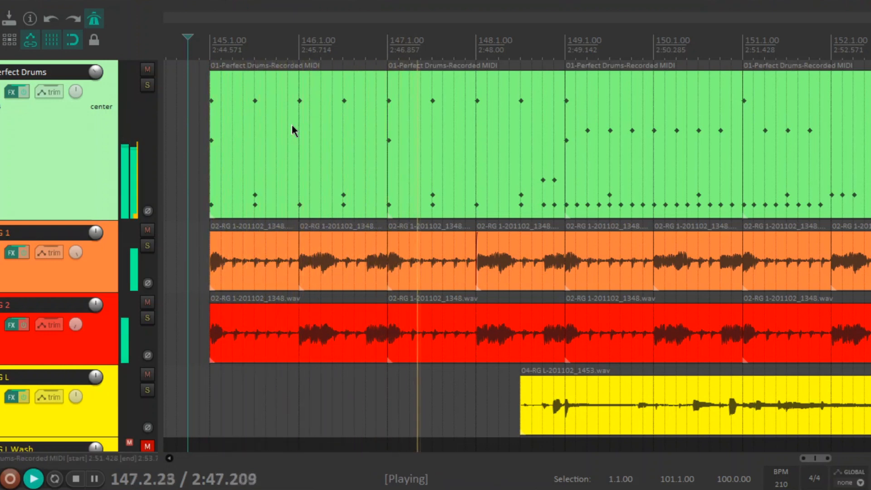
key("space")
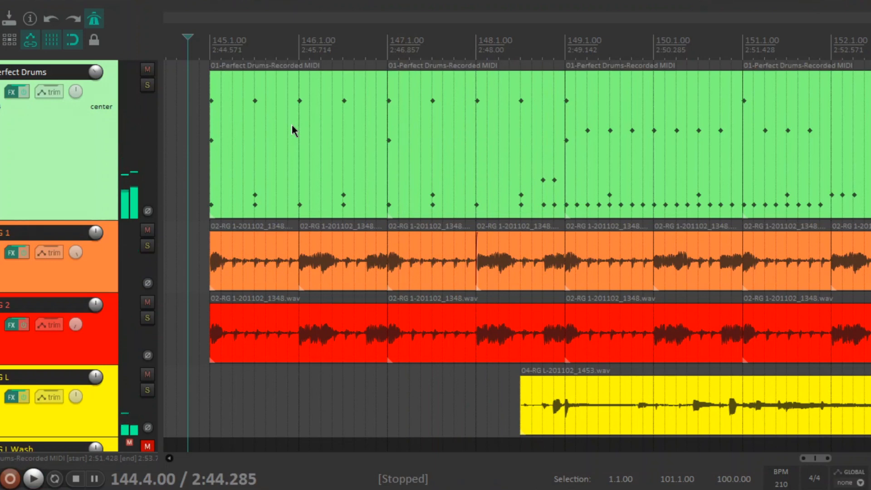
Step: Open the drum MIDI item at bar 145 in the MIDI editor and play it from just before bar 145
double_click(268, 136)
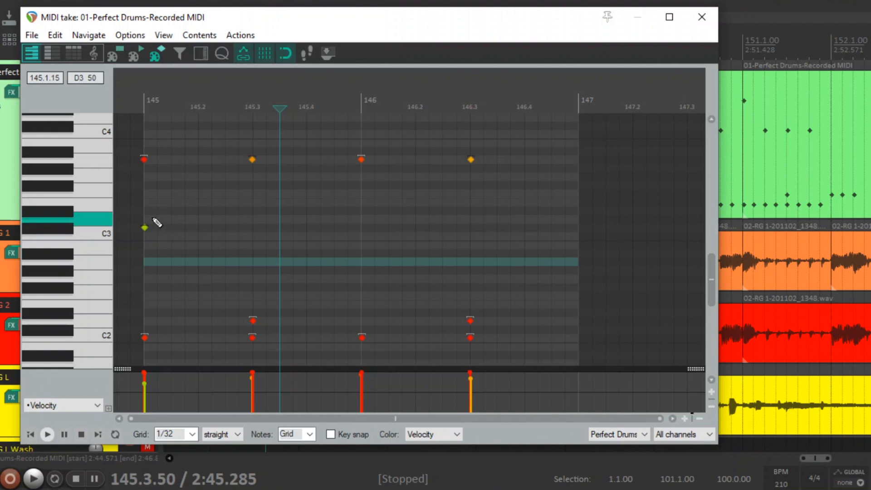
left_click(137, 89)
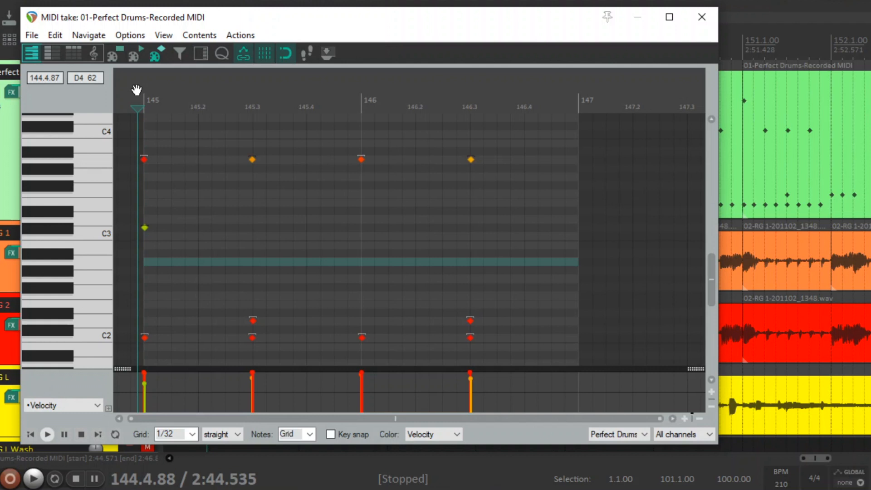
key("space")
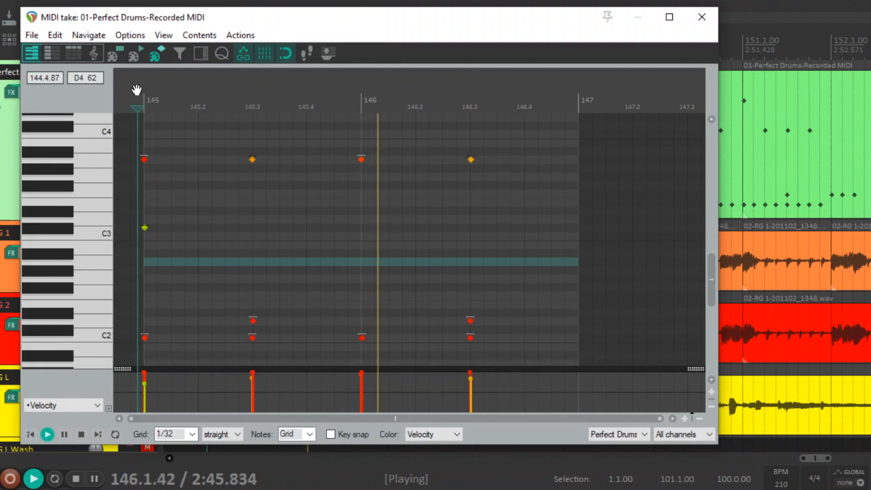
key("space")
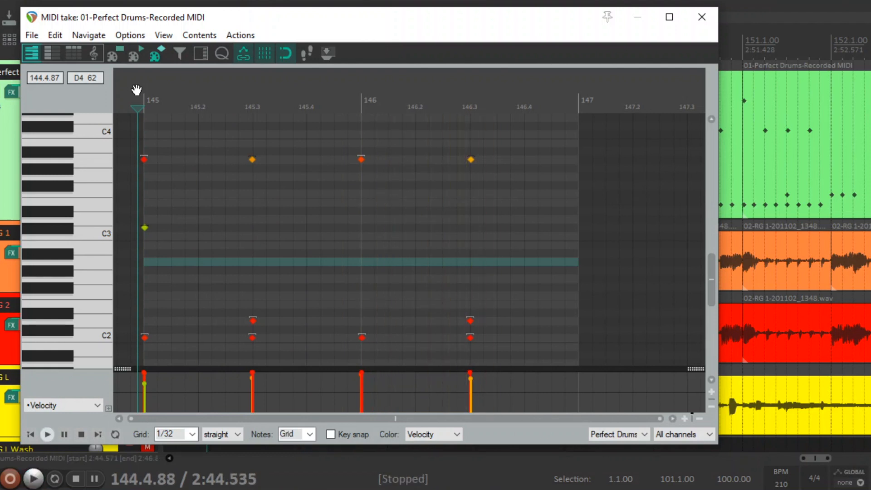
Step: Delete the C2 notes at 145.3 and 146.3 and listen to the pattern without them
double_click(253, 338)
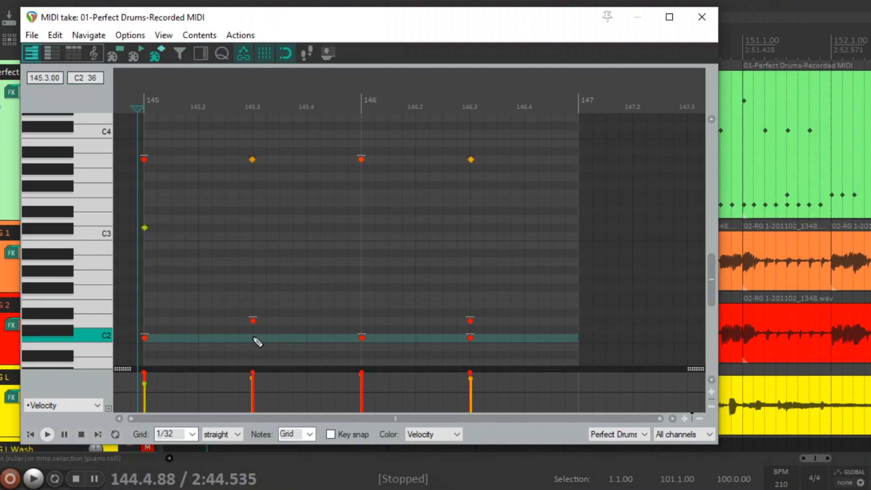
double_click(471, 338)
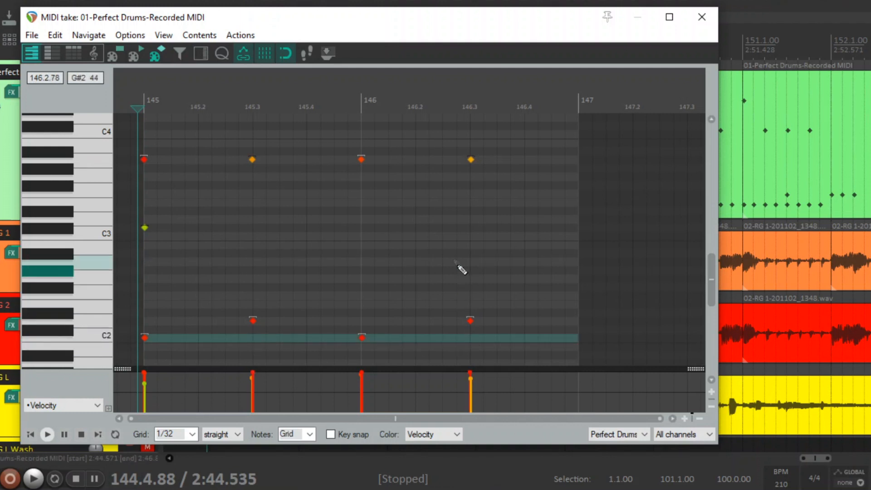
key("space")
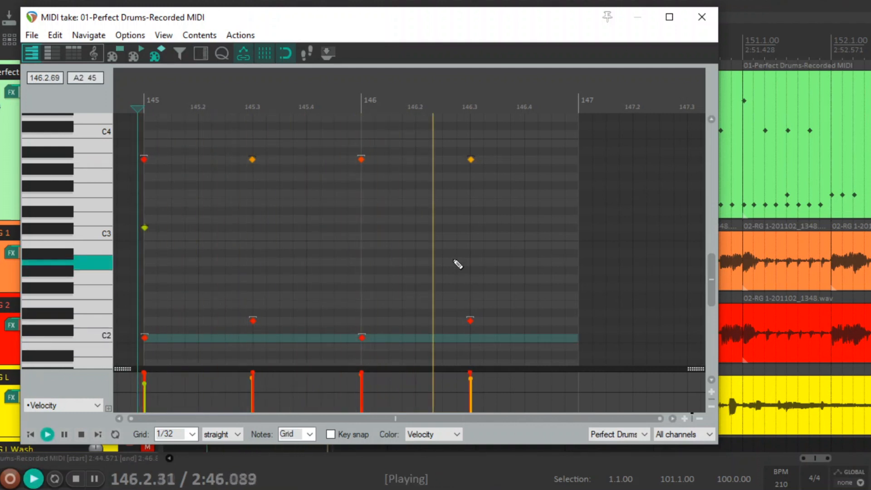
key("space")
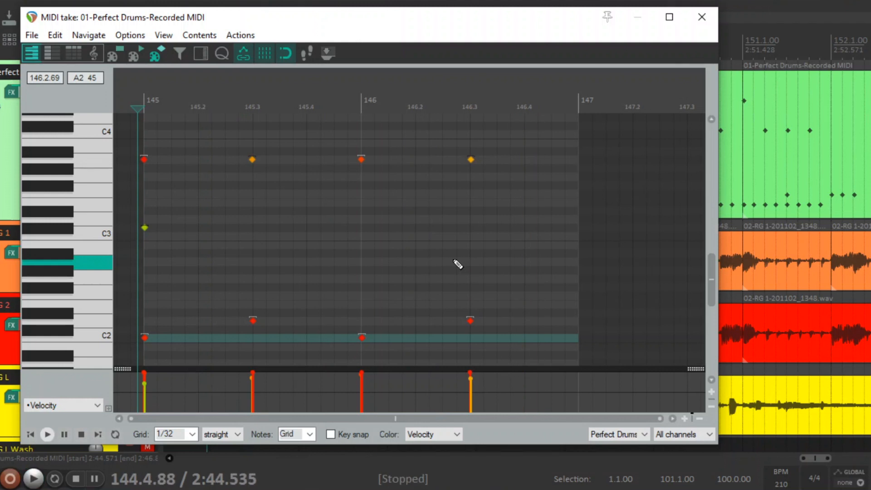
Step: Put the C2 notes back at 145.3 and 146.3 and play the pattern from just before bar 145
left_click(254, 338)
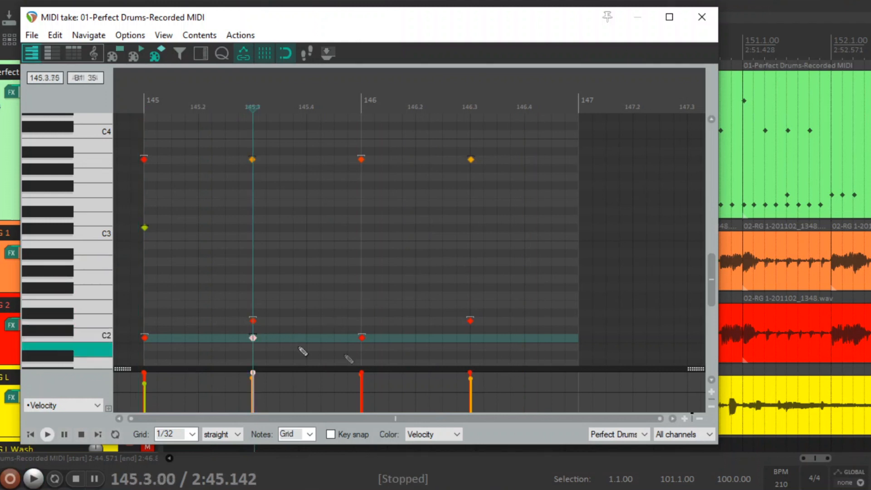
left_click(469, 338)
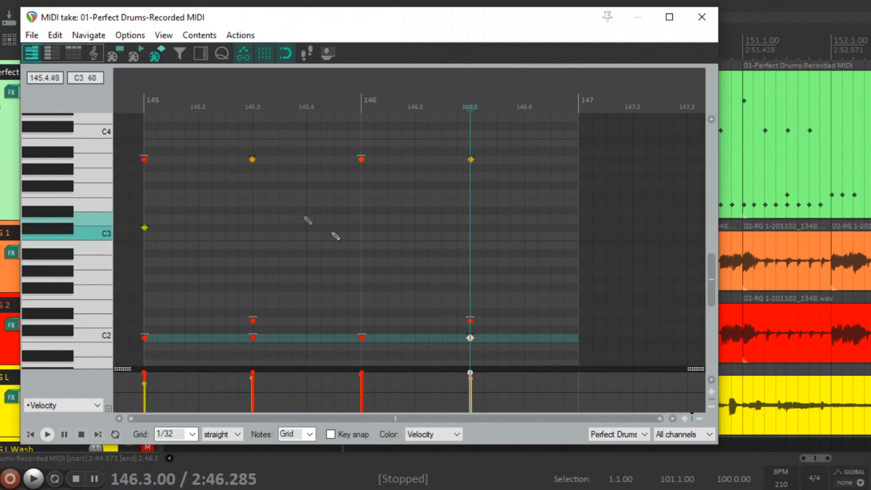
left_click(135, 103)
key("space")
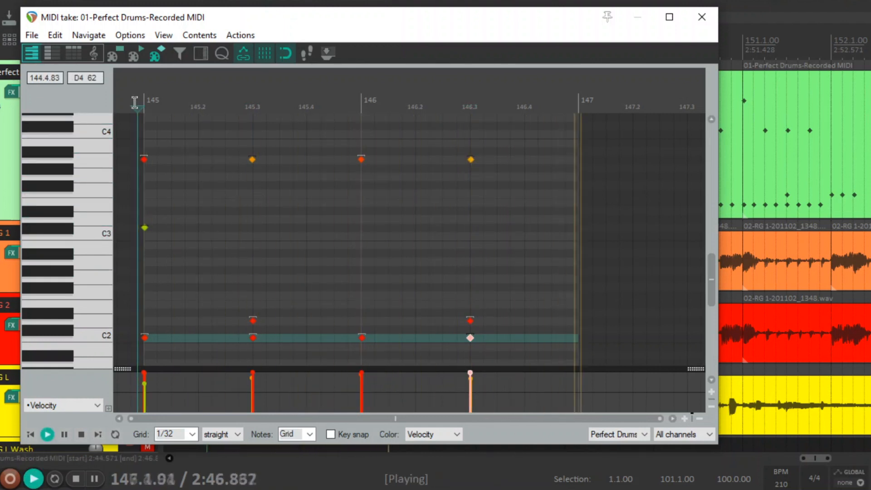
key("space")
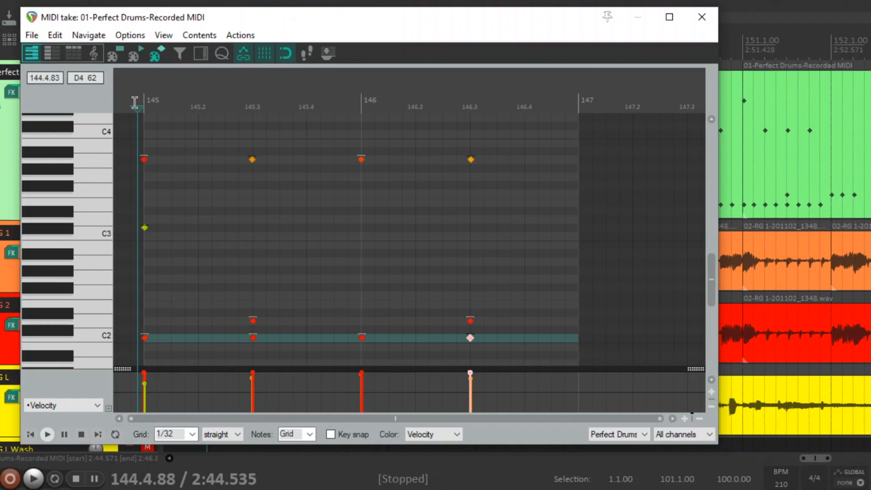
Step: Return to the arrangement and play all tracks from 144.4.50
key("Escape")
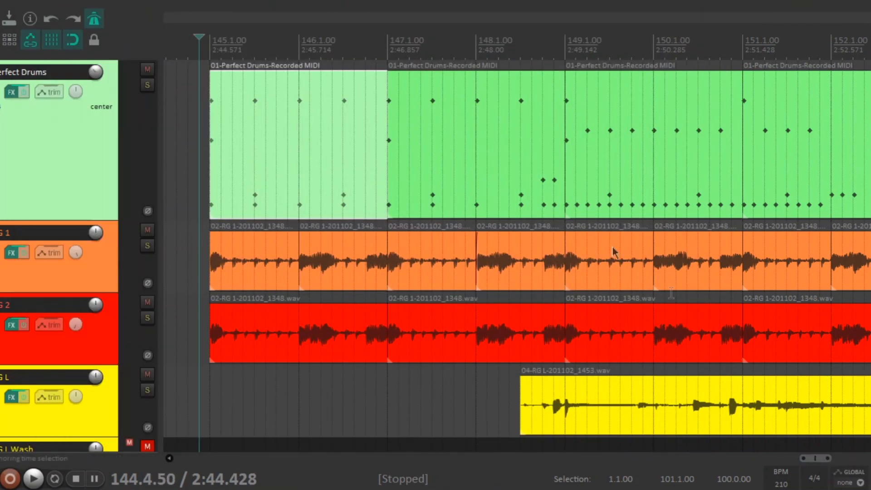
key("space")
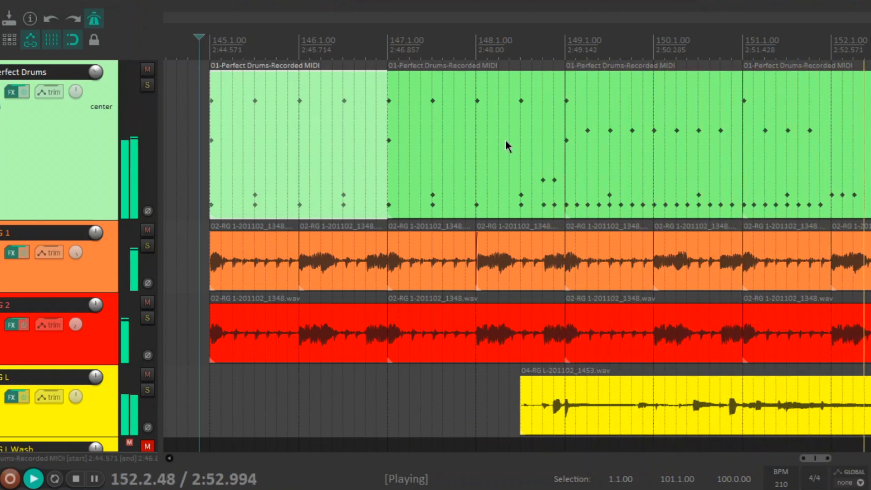
key("space")
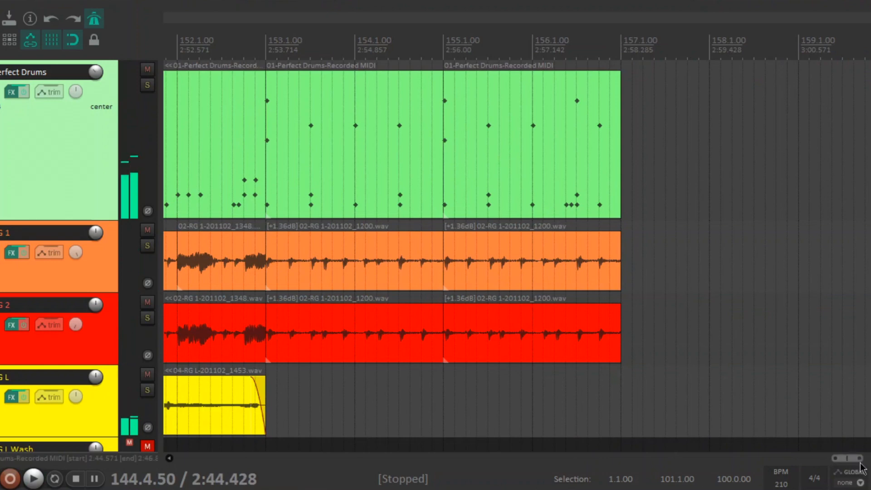
Step: Inspect the drum MIDI item at bar 149 in the MIDI editor, playing it from just before the bar
left_click_drag(854, 459, 829, 459)
left_click(459, 47)
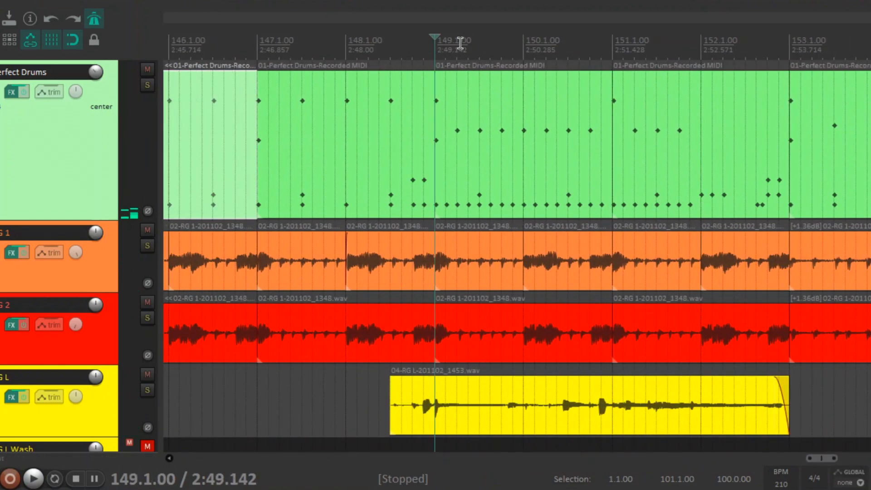
double_click(476, 113)
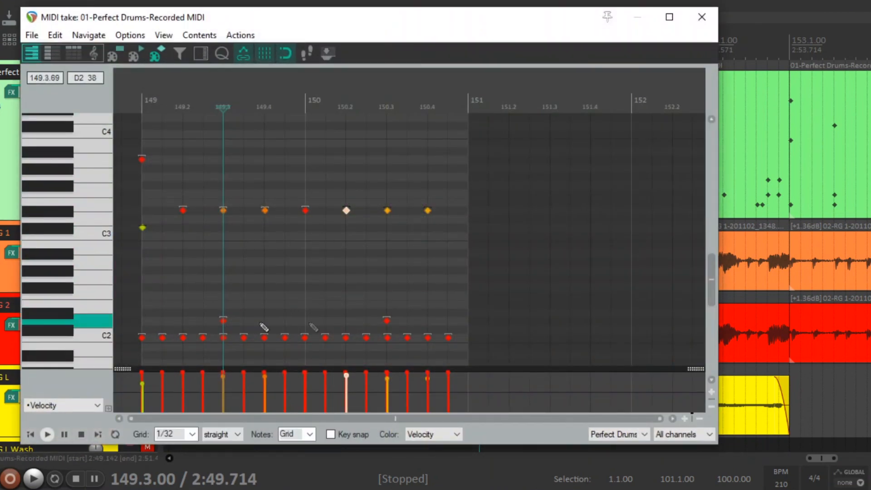
left_click(132, 93)
key("space")
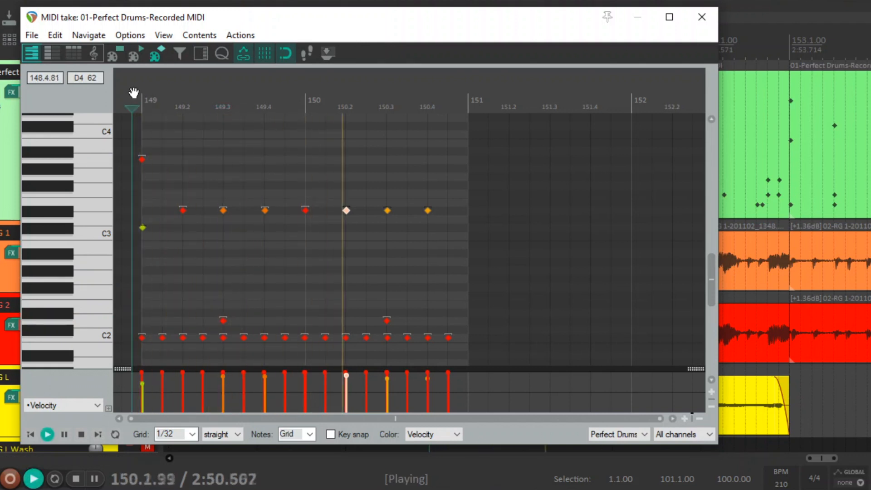
key("space")
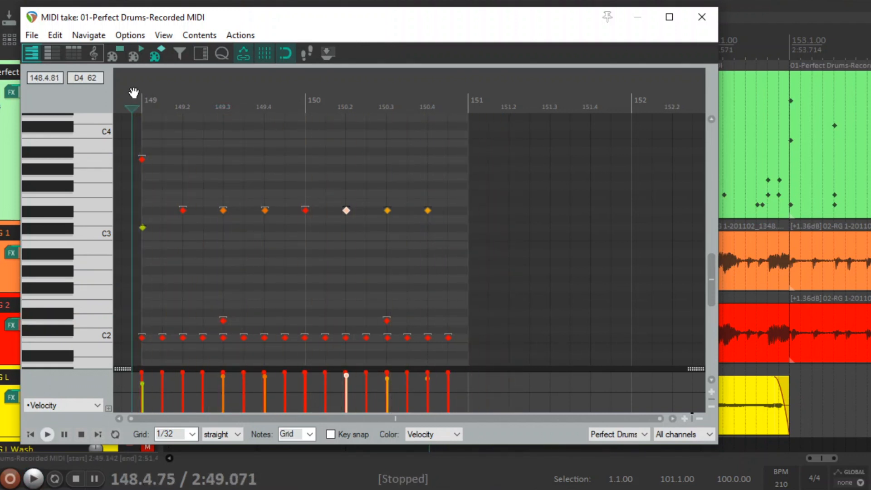
left_click(712, 22)
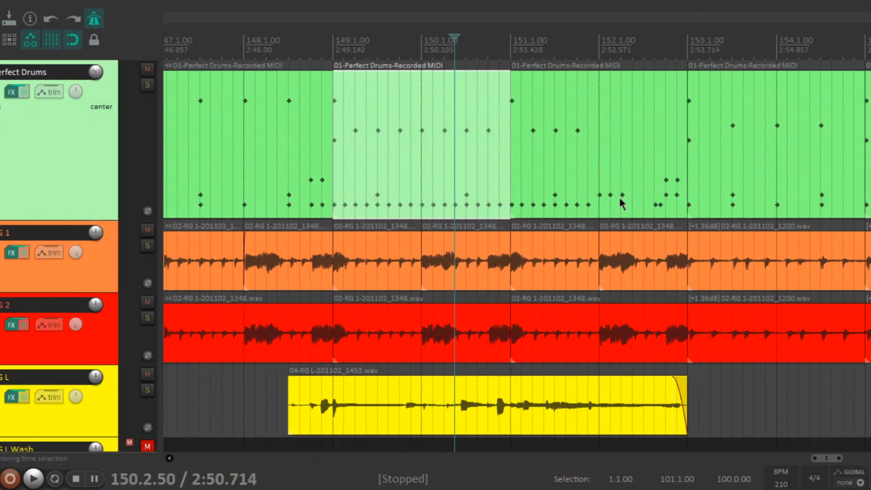
Step: Play the arrangement from bar 151, and place the edit cursor at 151.4.50
left_click(508, 56)
key("space")
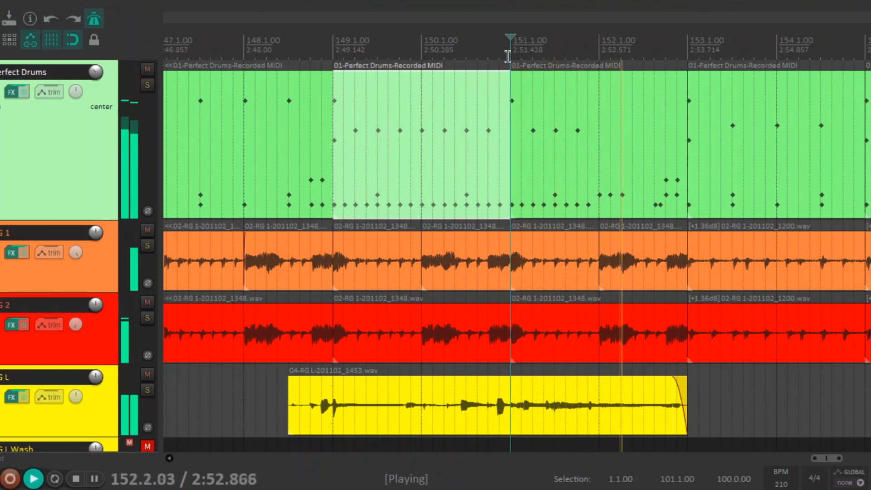
key("space")
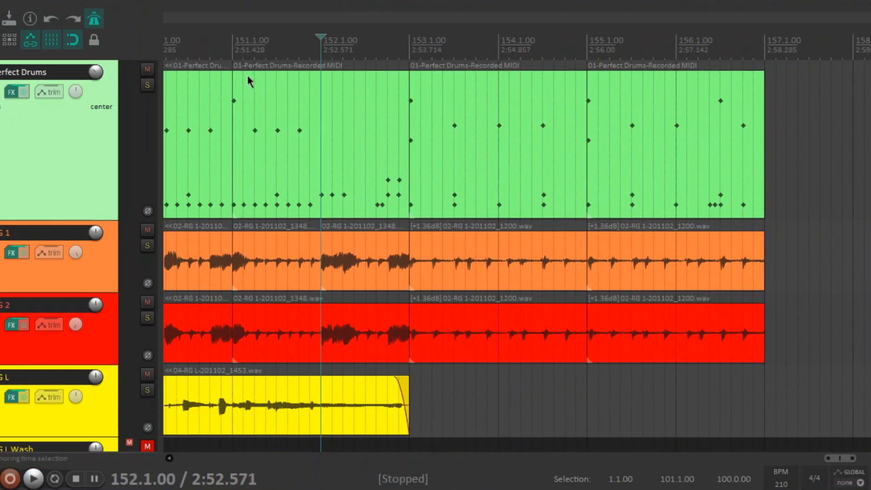
left_click(310, 59)
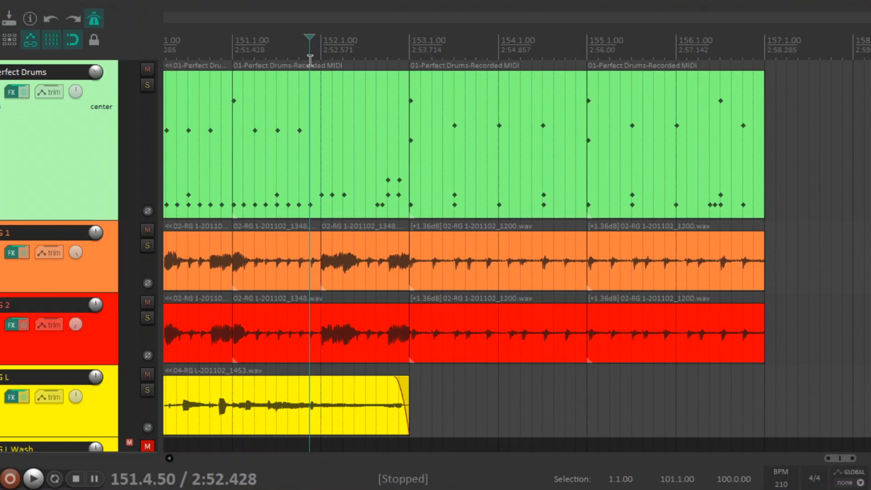
Step: Play the arrangement from 151.4.00 into bar 152
scroll(399, 101, "up", 2)
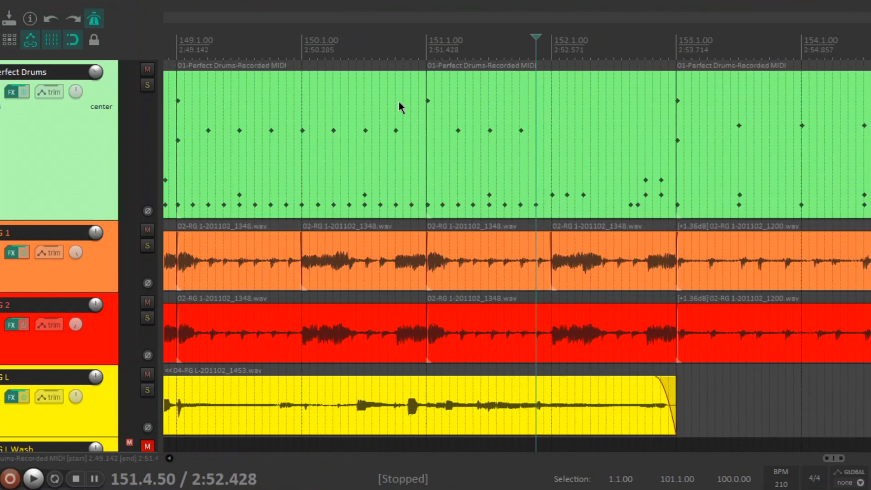
left_click(522, 64)
key("space")
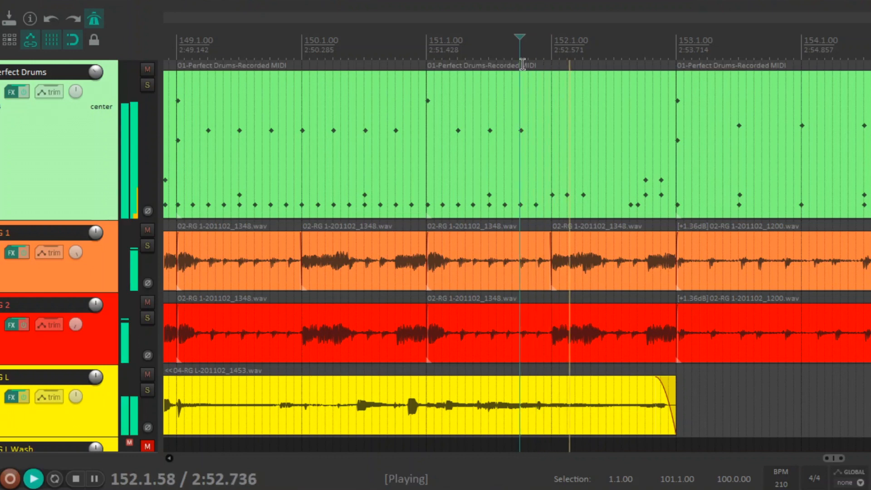
key("space")
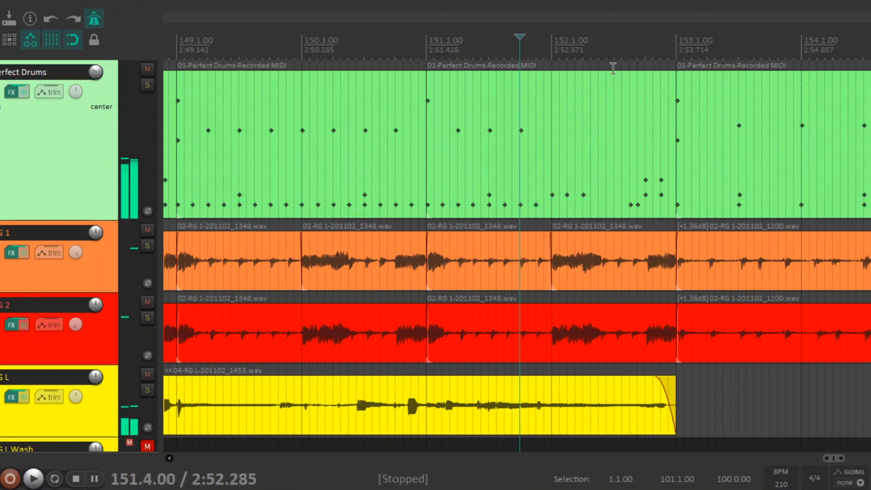
Step: Select the time range 151.1.00 to 153.1.00, enable repeat, and play it from 151.1.00
left_click_drag(426, 63, 679, 66)
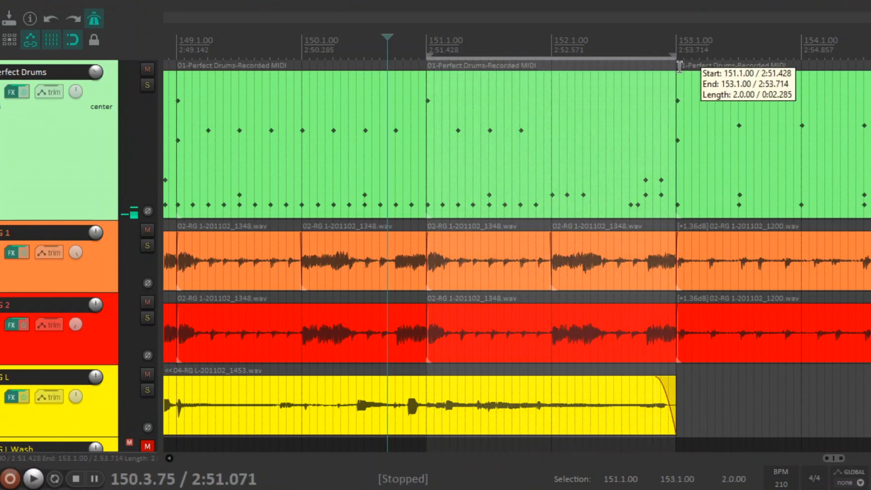
left_click(55, 479)
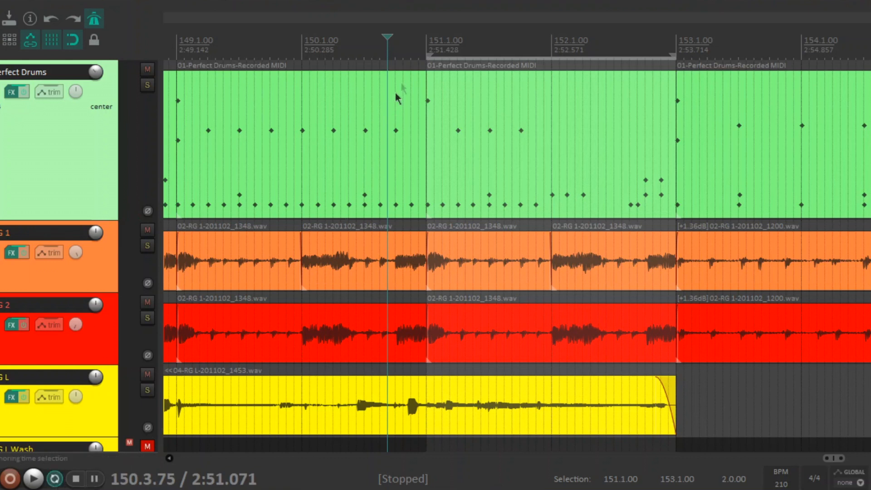
left_click(429, 37)
key("space")
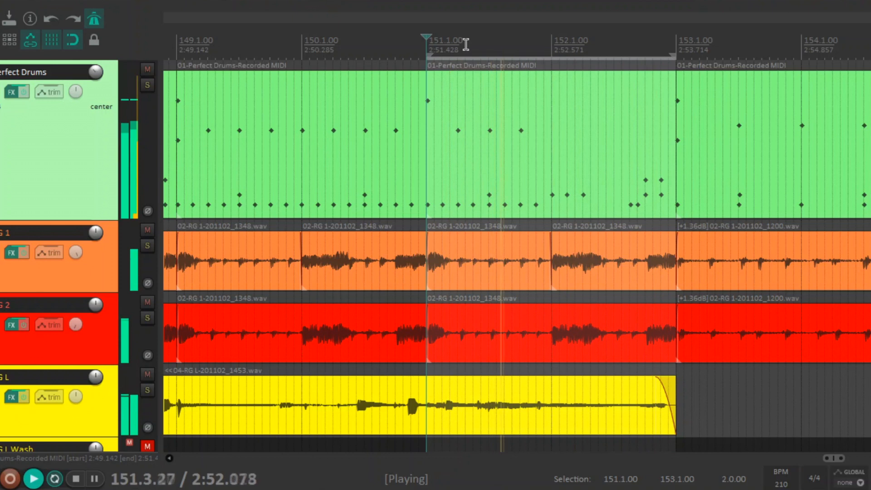
key("space")
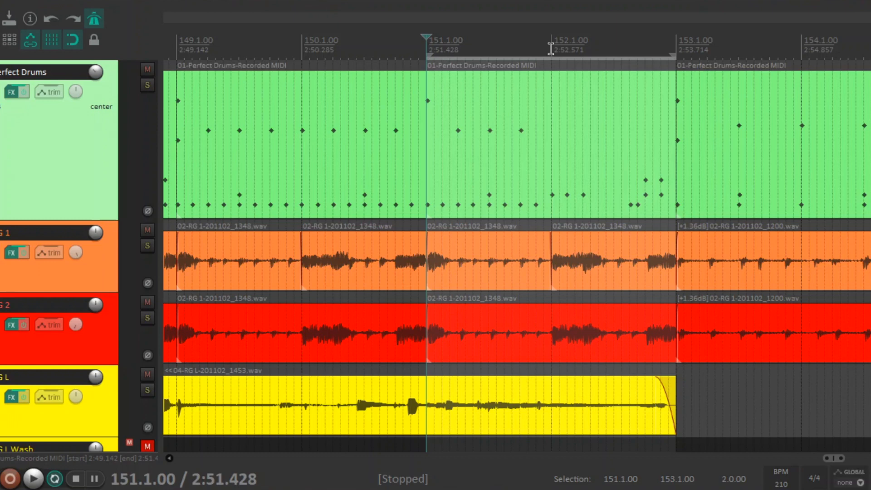
Step: Play the arrangement from 150.4.75, just before bar 151, into the section that starts at bar 153
left_click(418, 44)
key("space")
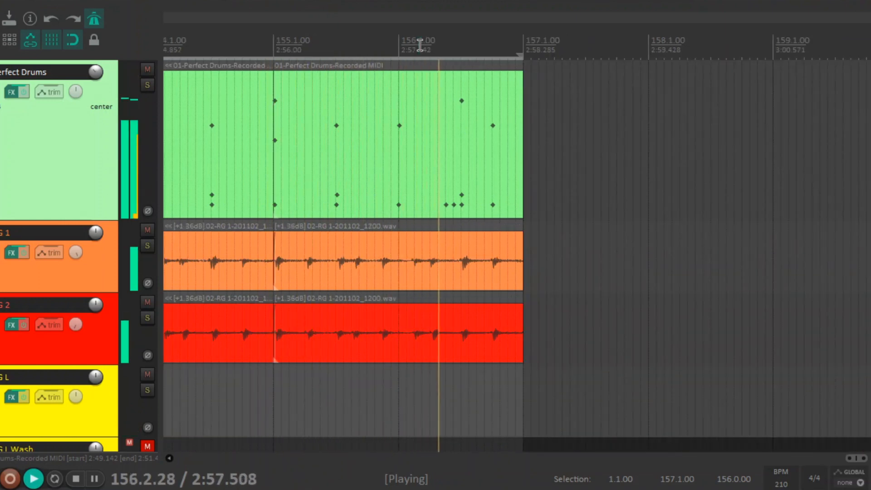
key("space")
key("space")
key("space")
key("space")
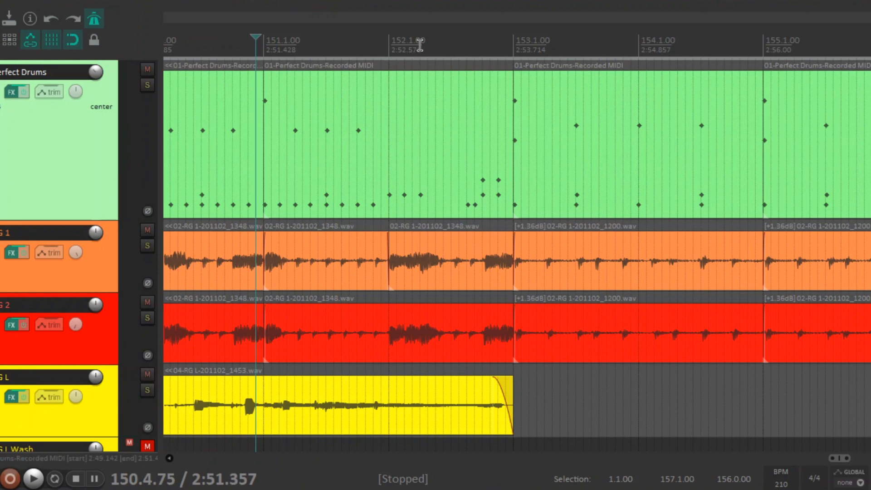
key("space")
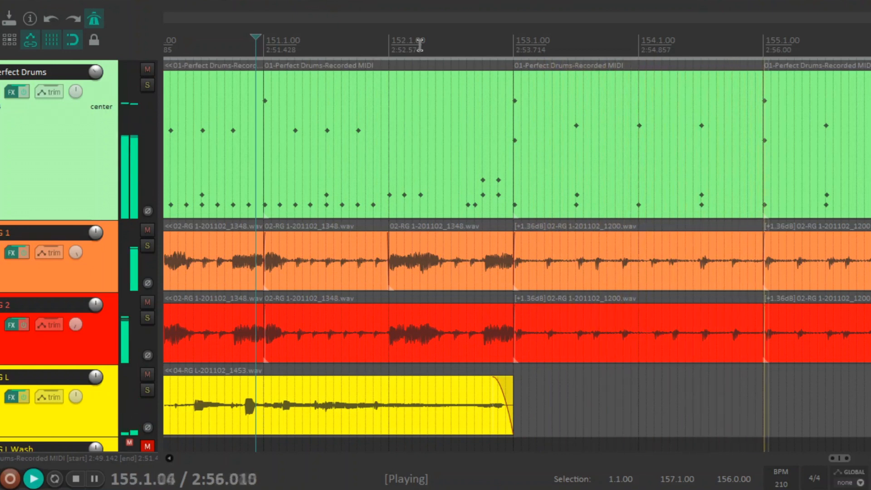
key("space")
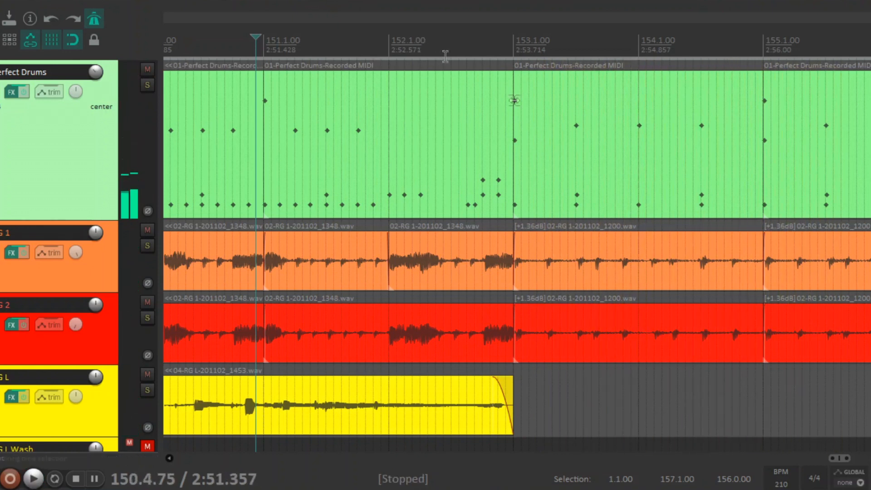
Step: Play the drums and guitars from 152.2.25 into bar 155
left_click_drag(427, 44, 241, 42)
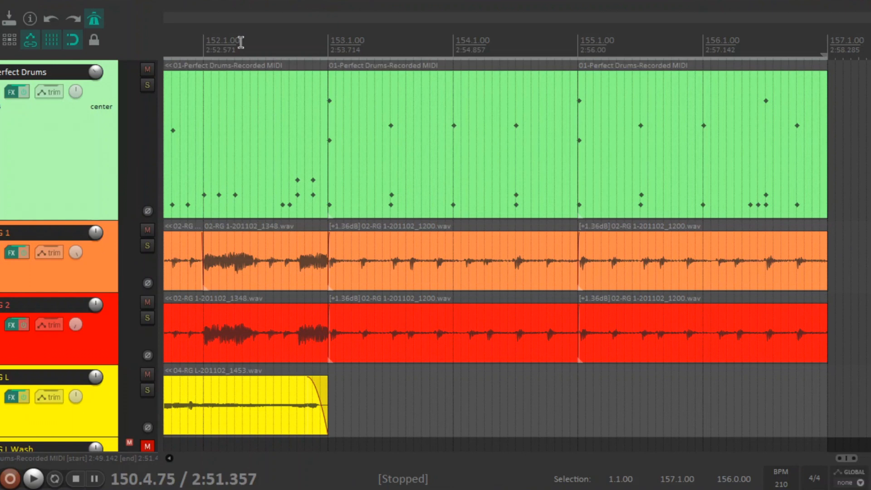
left_click(241, 42)
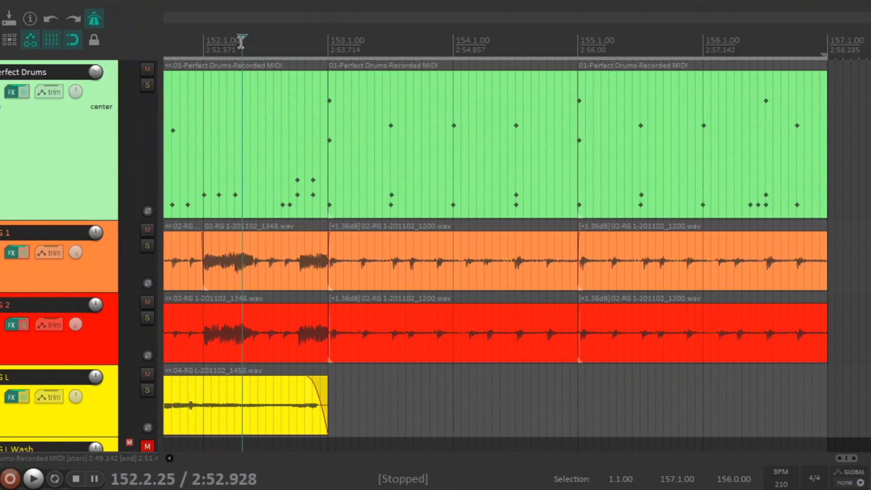
key("space")
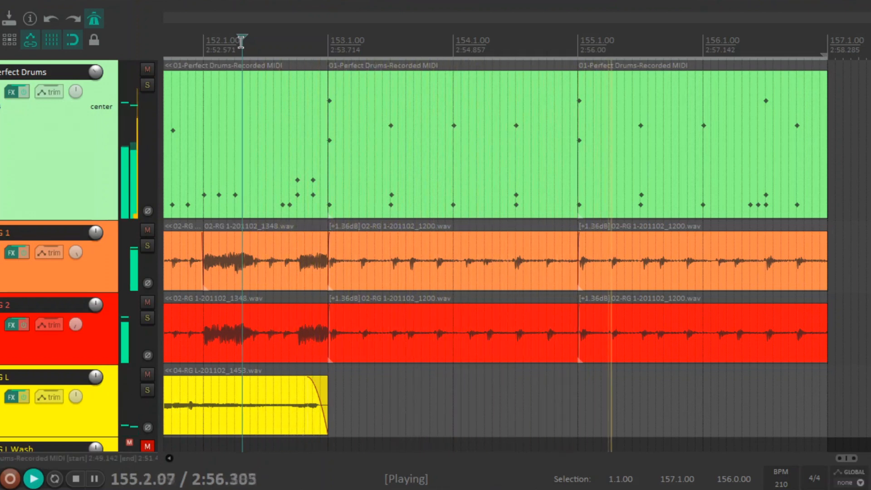
key("space")
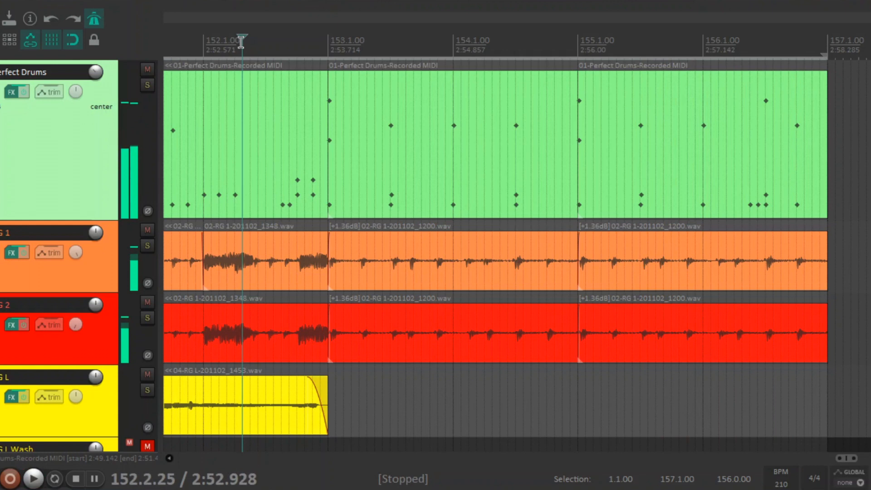
Step: Play the closing bar of the drum pattern from 156.1.00
left_click(580, 43)
scroll(829, 403, "right", 5)
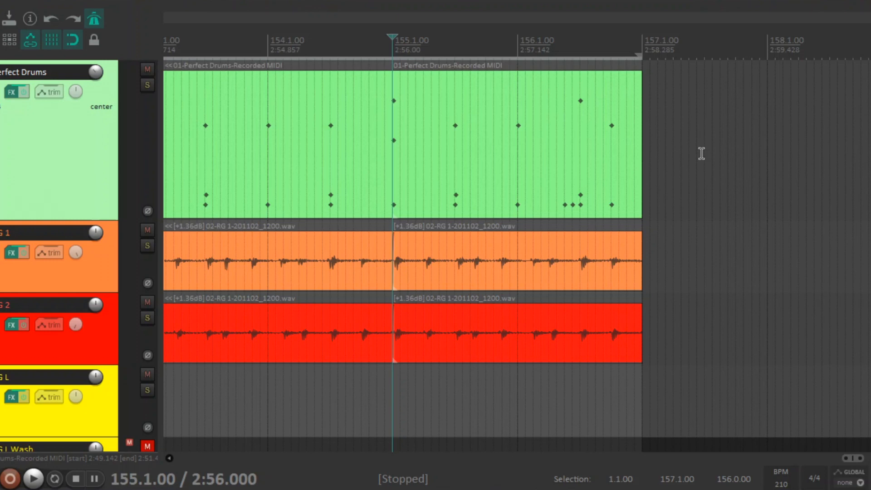
left_click(520, 66)
key("space")
key("space")
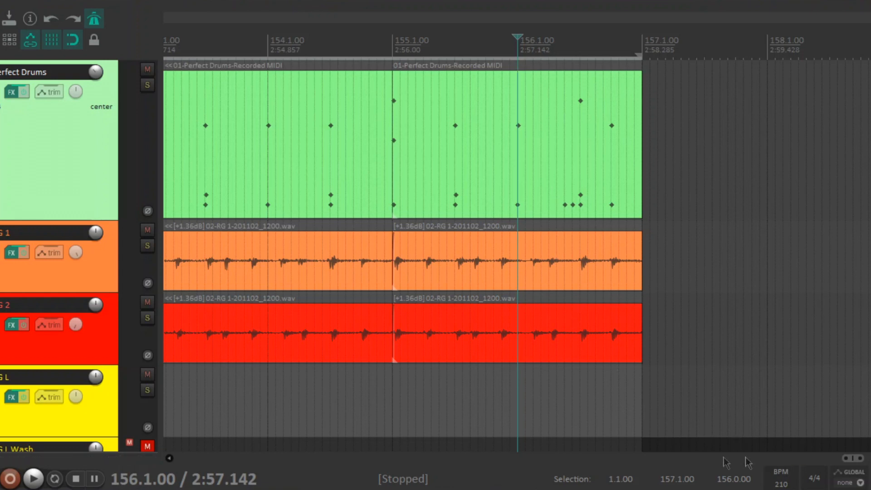
Step: Play the last two bars of the arrangement from 155.1.00
scroll(169, 460, "left", 3)
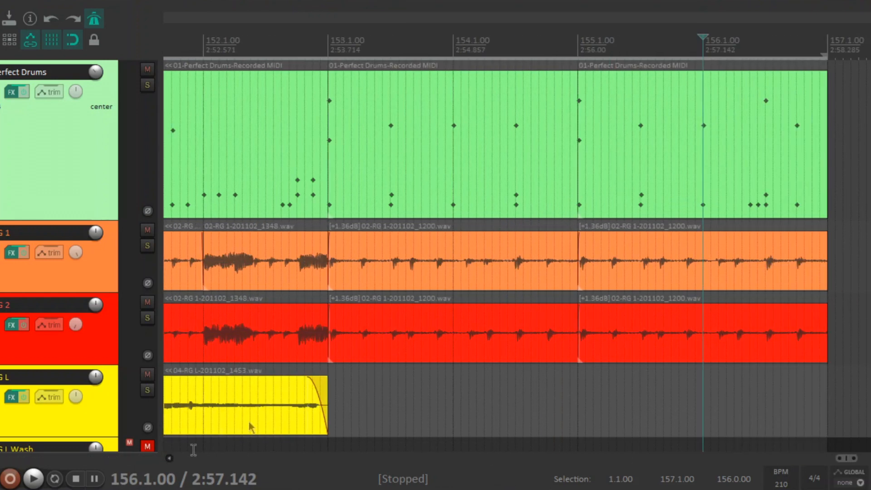
left_click(578, 55)
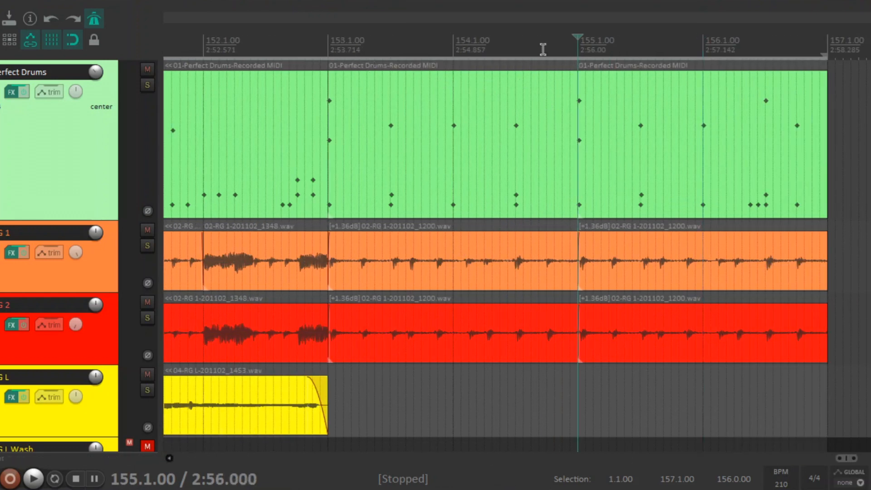
key("space")
key("space")
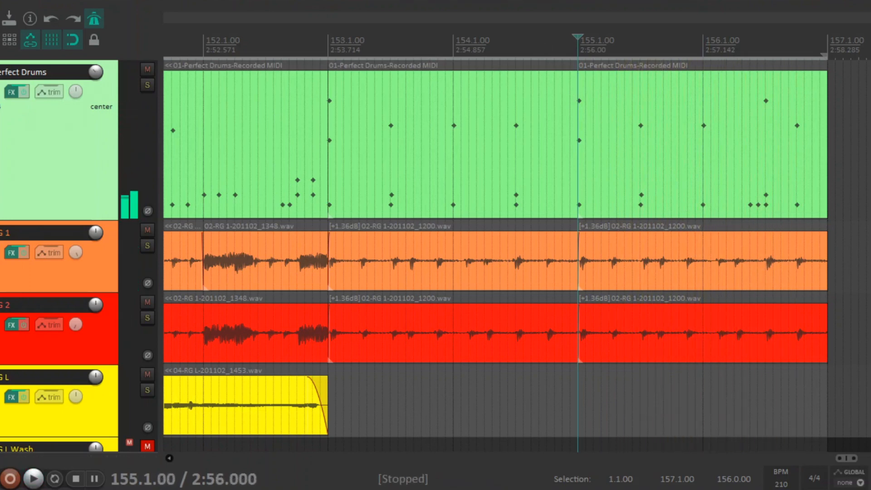
Step: Delete the two C2 notes at 156.2.50 and 156.2.75 from the last drum MIDI item, and play the pattern from 154.4.63
scroll(558, 177, "right", 3)
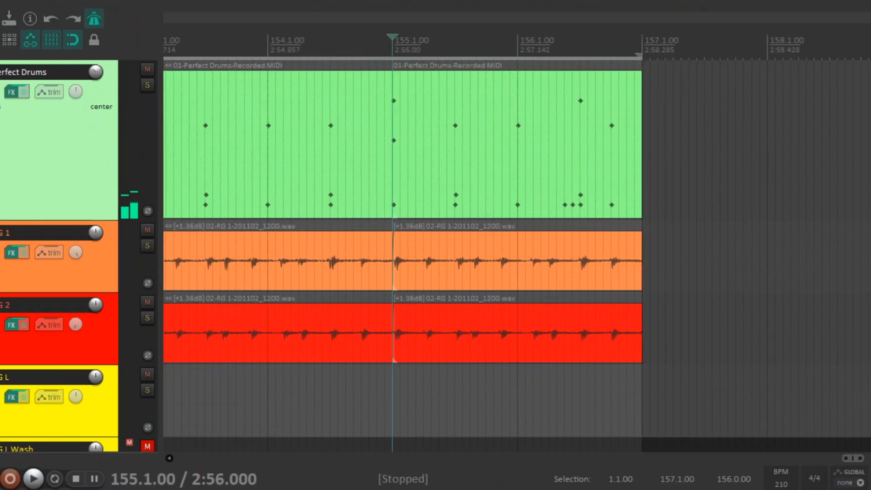
double_click(565, 174)
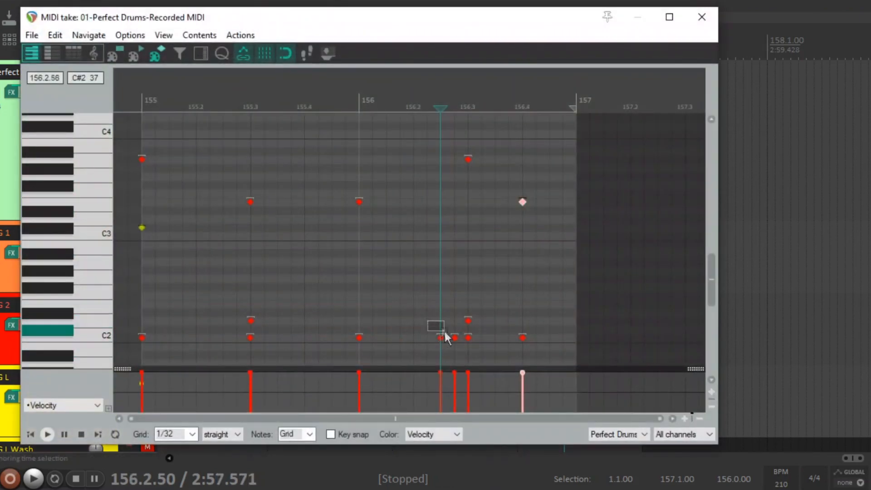
left_click_drag(440, 325, 459, 342)
key("Delete")
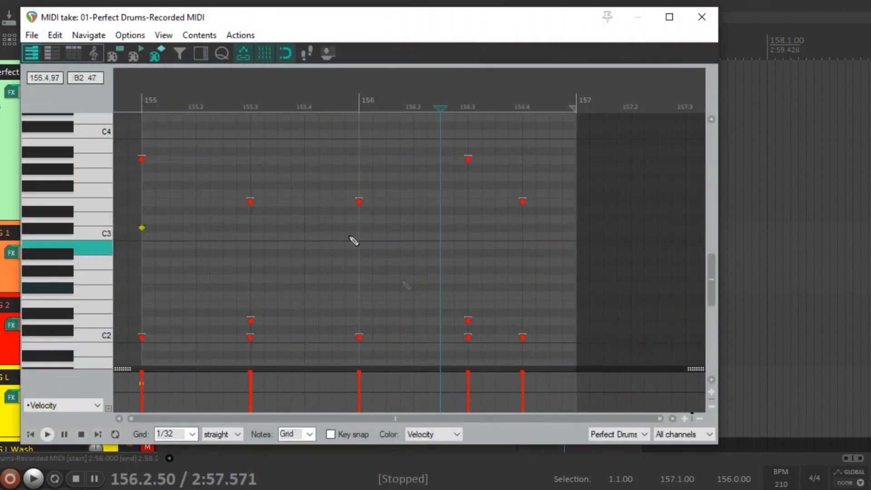
left_click(121, 88)
key("space")
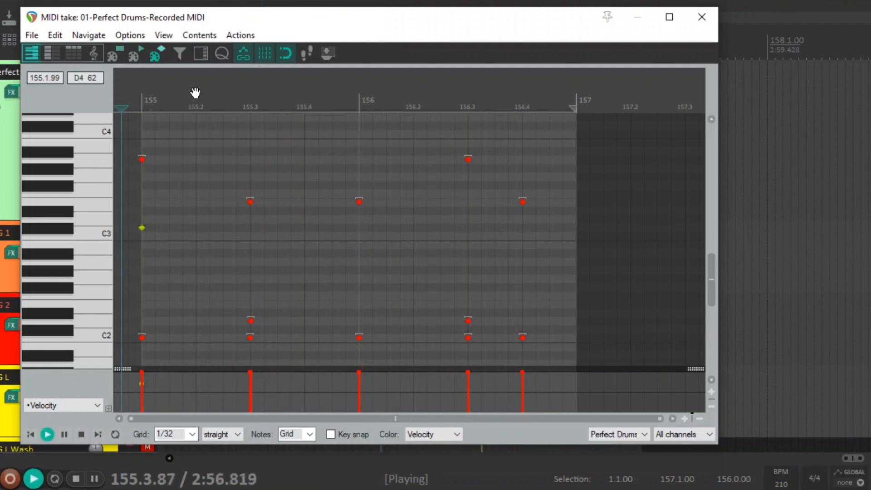
key("space")
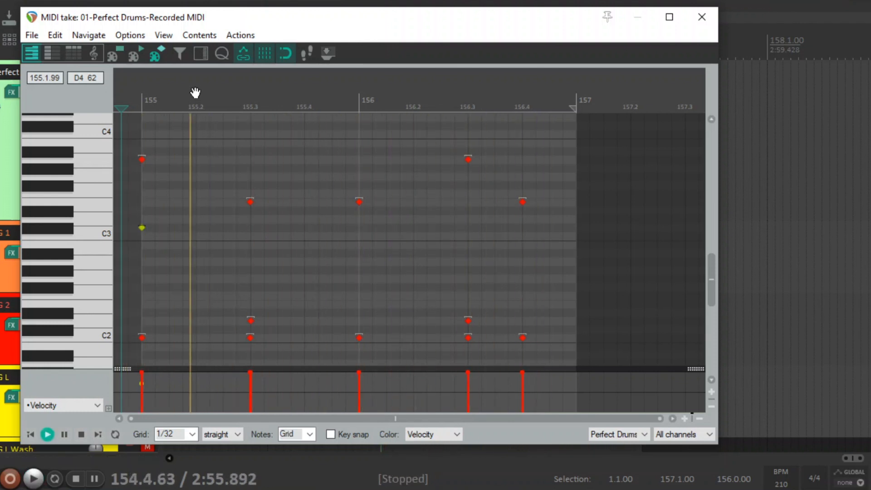
Step: Put the C2 notes back at 156.2.50 and 156.2.75, play the pattern from 154.4.88, and return to the arrangement
left_click(440, 339)
left_click(454, 338)
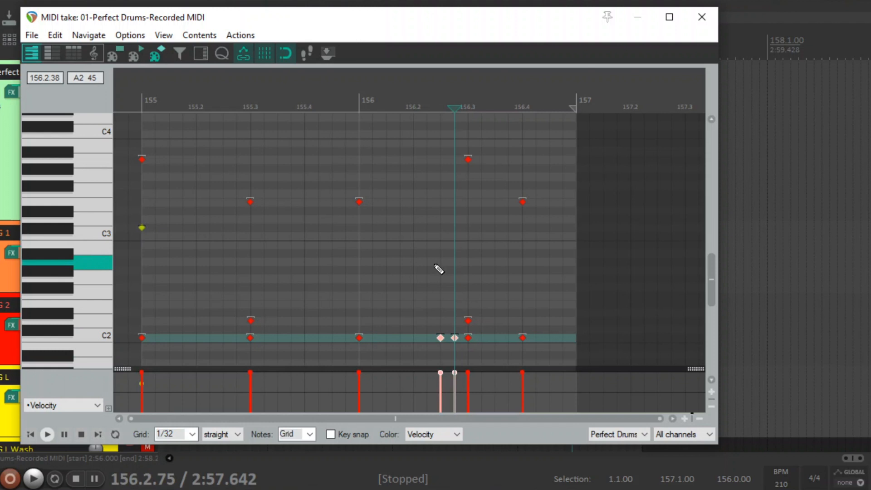
left_click(136, 95)
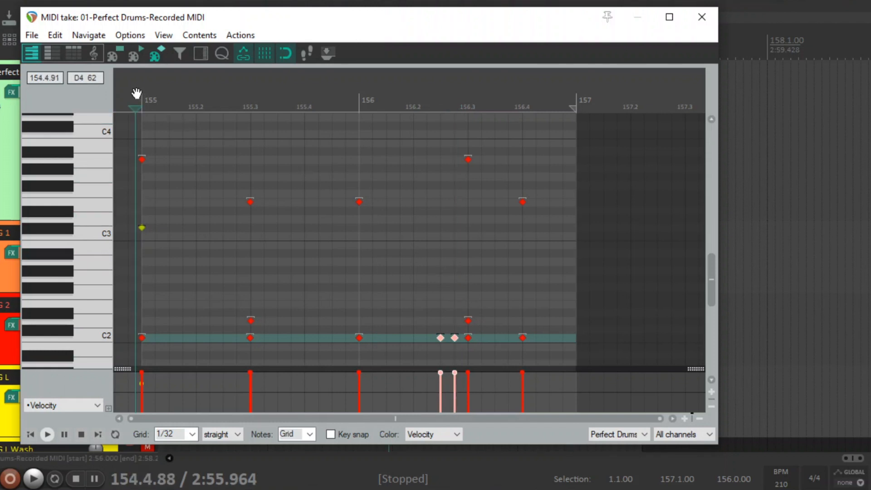
key("space")
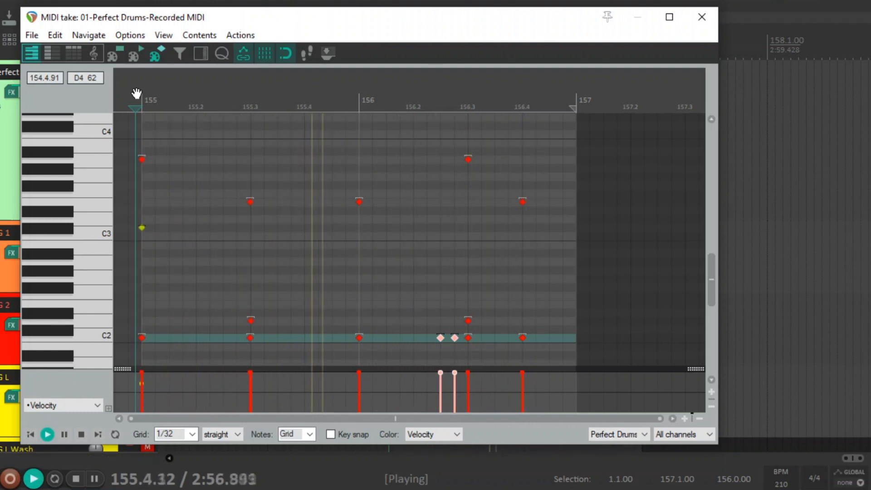
key("space")
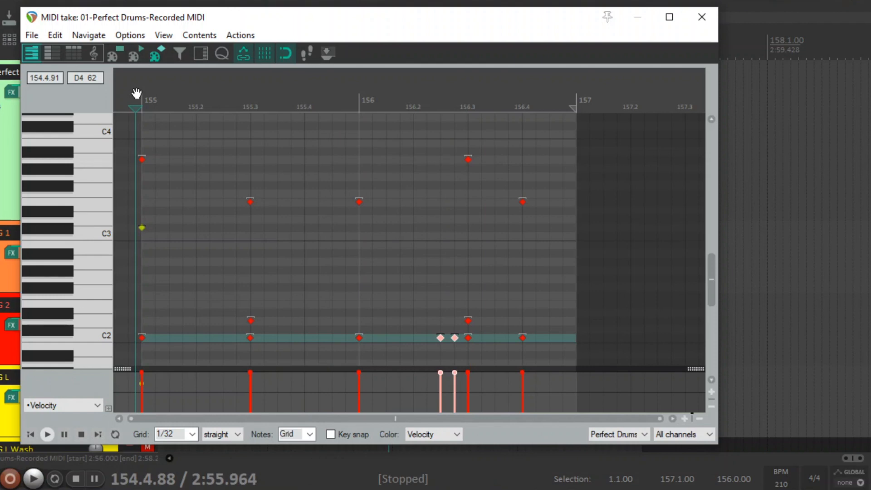
key("Escape")
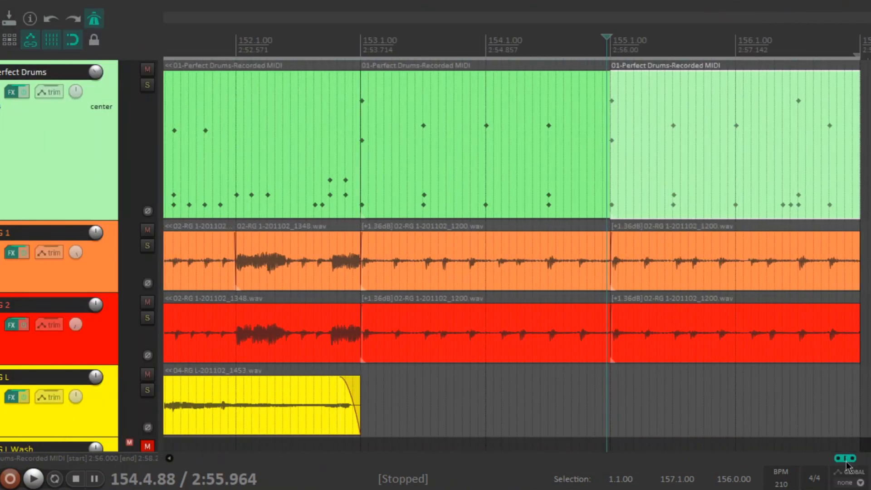
Step: Solo the RG 1 and RG 2 guitar tracks to play them alone from 153.1.00, and unsolo them
left_click(359, 60)
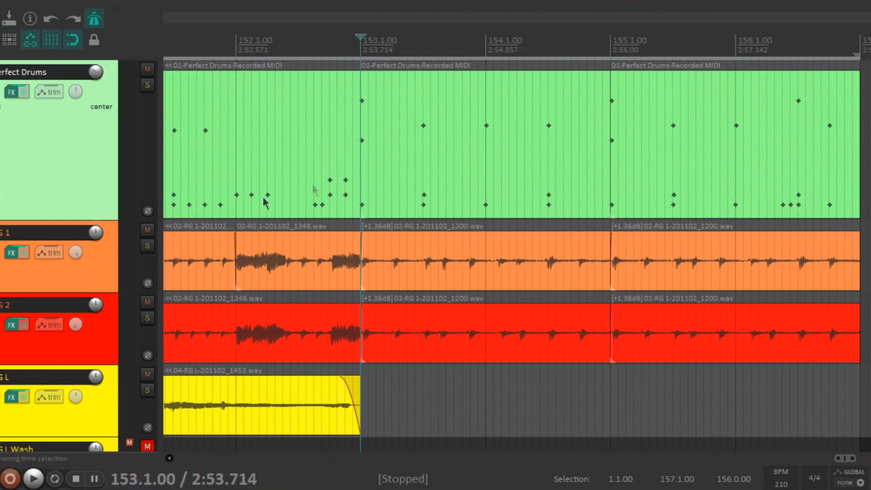
left_click(147, 246)
left_click(147, 317)
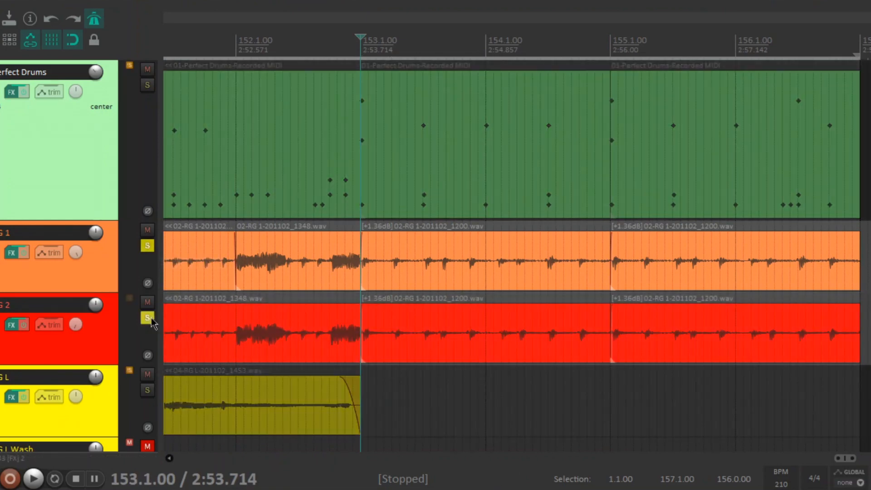
key("space")
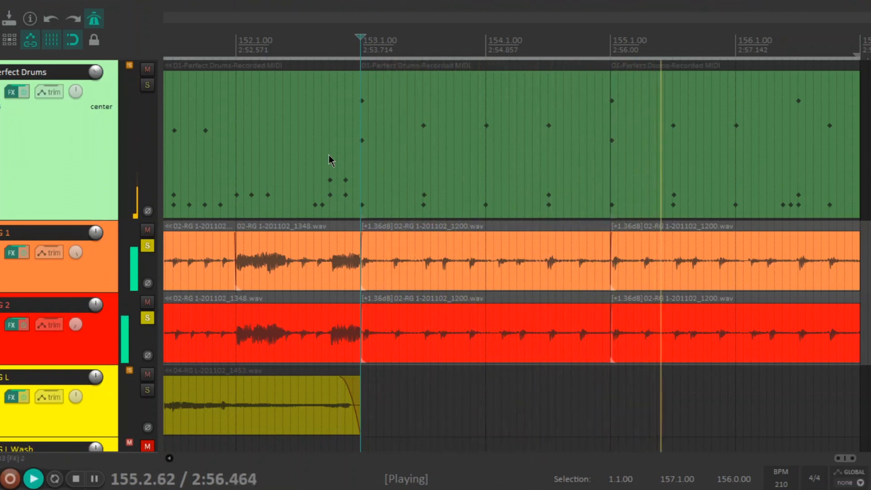
key("space")
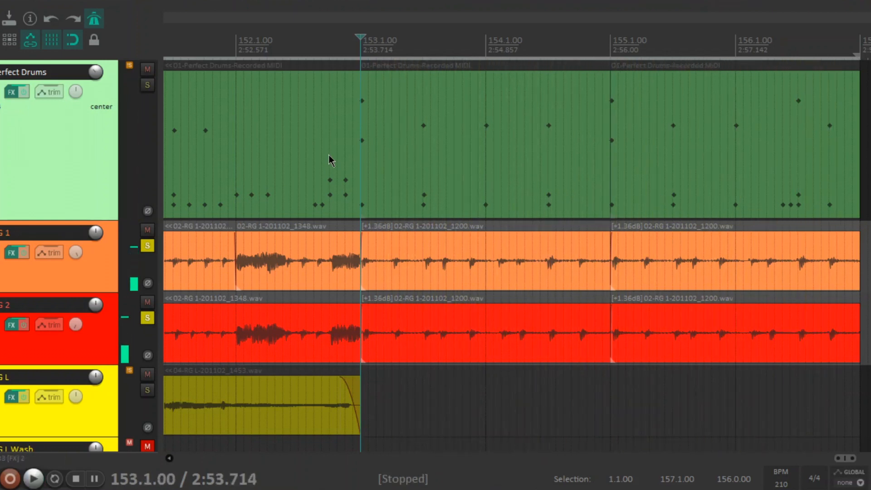
key("alt+F6")
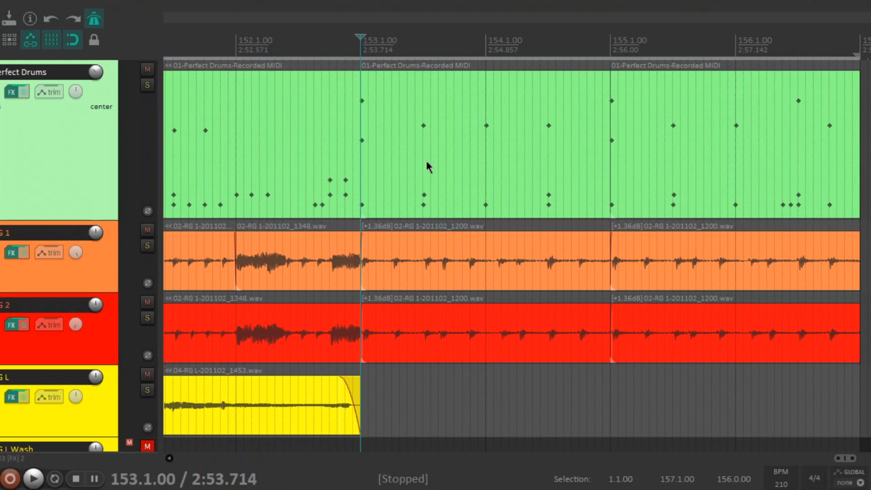
Step: Open the drum MIDI item that starts at 153.1.00 in the MIDI editor and play it from just before bar 153
scroll(426, 159, "up", 3)
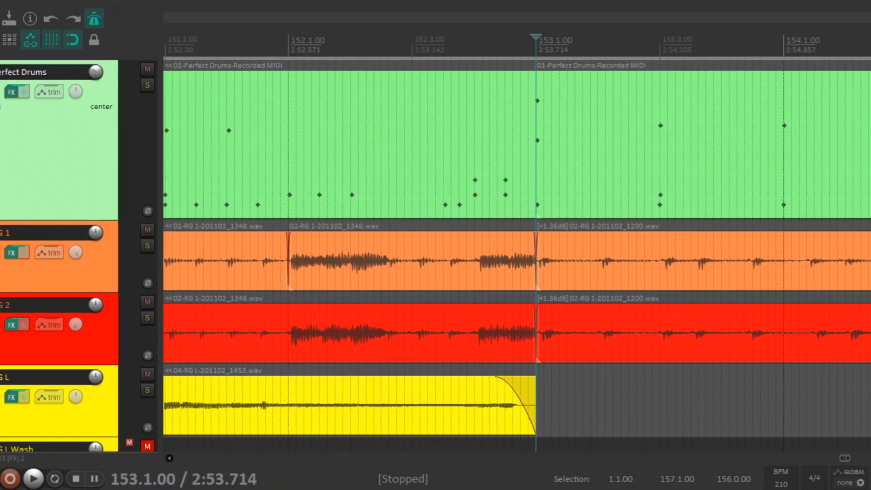
scroll(600, 202, "down", 3)
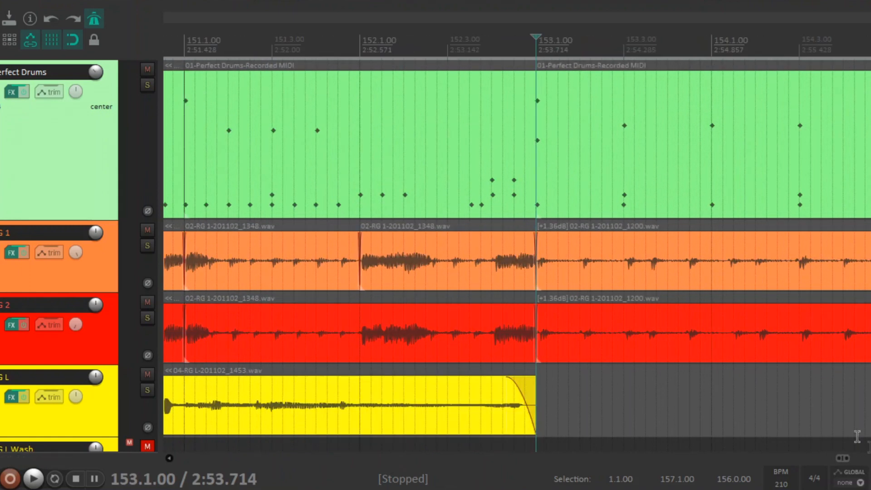
scroll(858, 436, "right", 5)
double_click(352, 86)
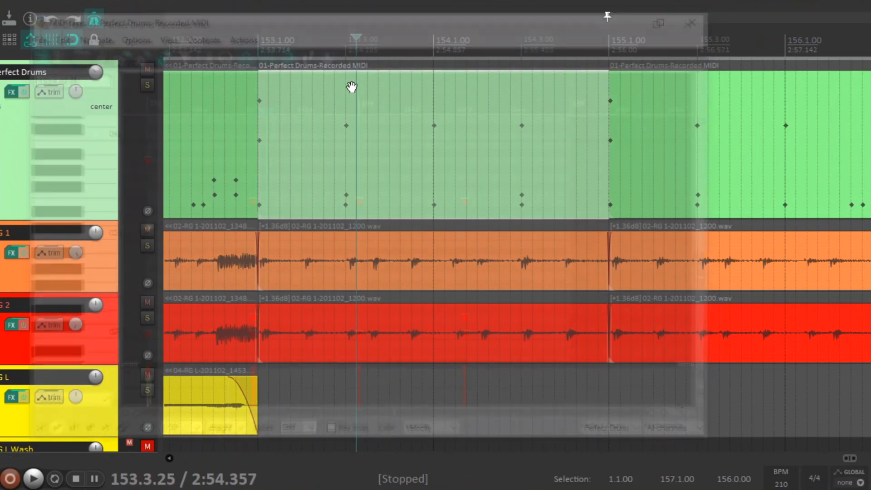
left_click(136, 99)
key("space")
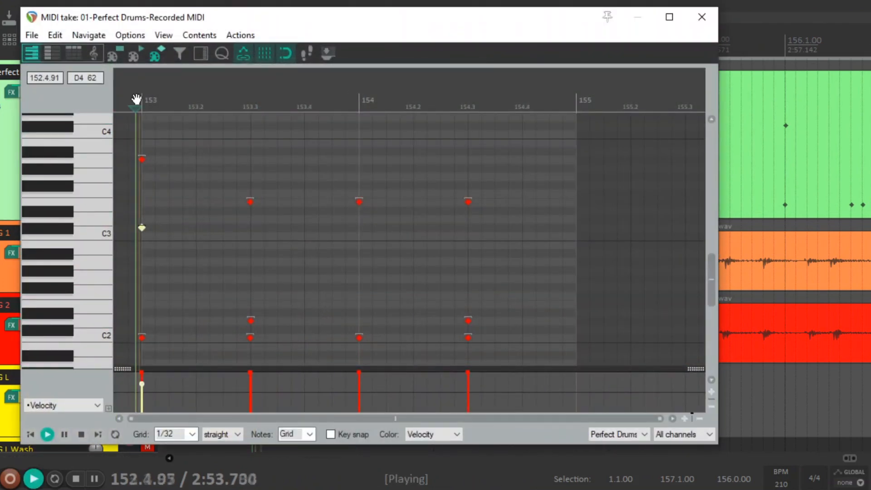
key("space")
Step: Add a C2 note at 153.2.00, raise its velocity to match the other C2 notes, and play the pattern from just before bar 153
left_click(196, 338)
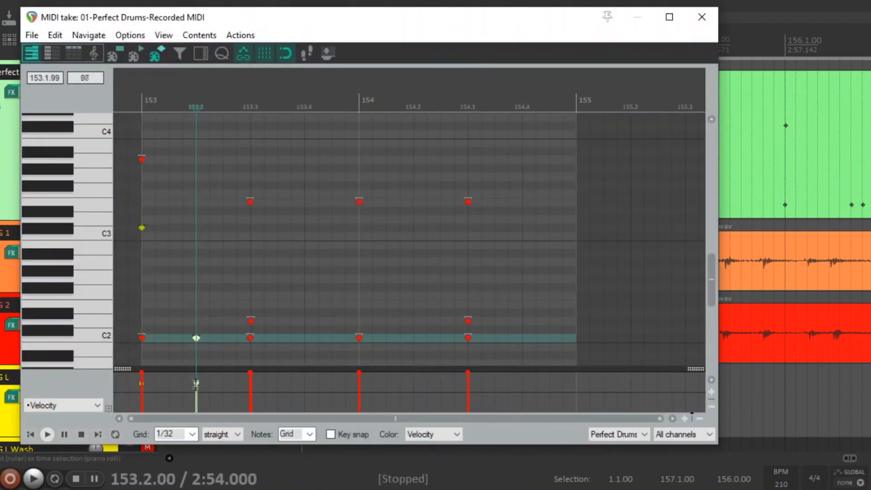
left_click_drag(196, 384, 196, 357)
left_click(135, 100)
key("space")
key("space")
Step: Add C2 notes at 153.3.50 and 153.4.50, playing the pattern from just before bar 153 after each addition
left_click(278, 338)
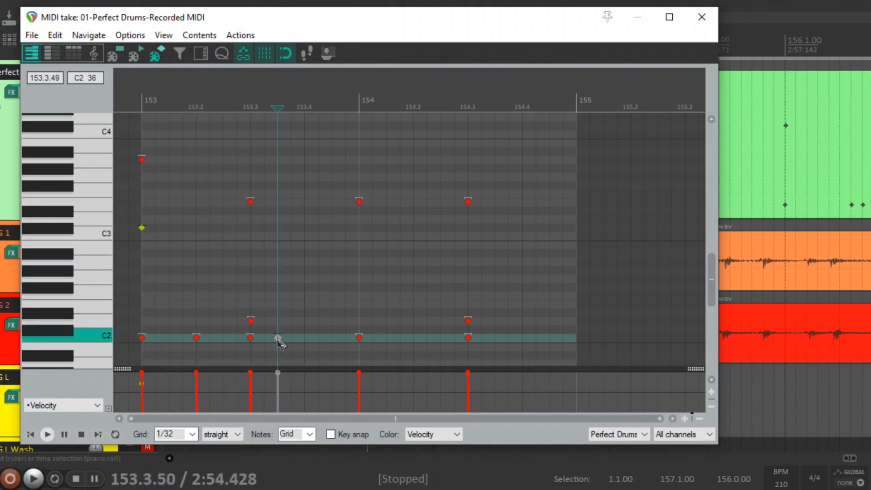
left_click(127, 82)
key("space")
key("space")
left_click(327, 338)
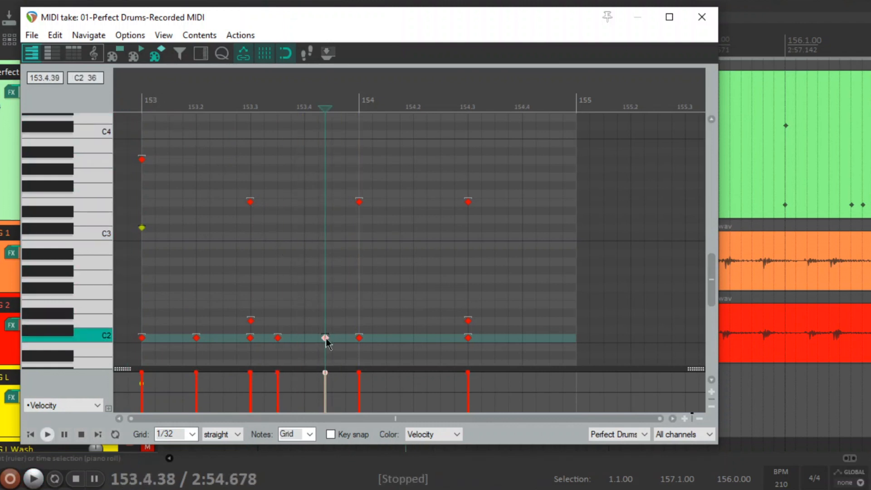
left_click_drag(330, 339, 338, 339)
left_click(134, 93)
key("space")
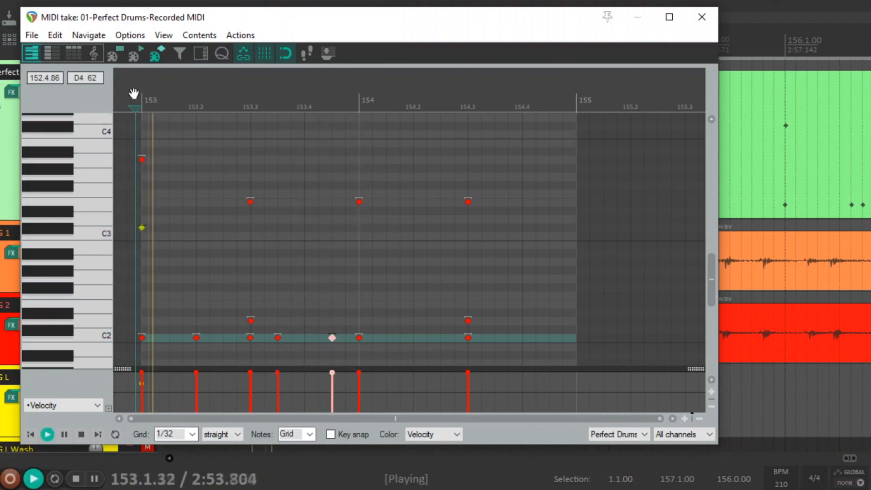
key("space")
Step: Move the C2 note at 154.1.00 to 154.1.50 and add another at 154.2.00, playing the pattern after each change
left_click_drag(360, 341, 387, 342)
key("space")
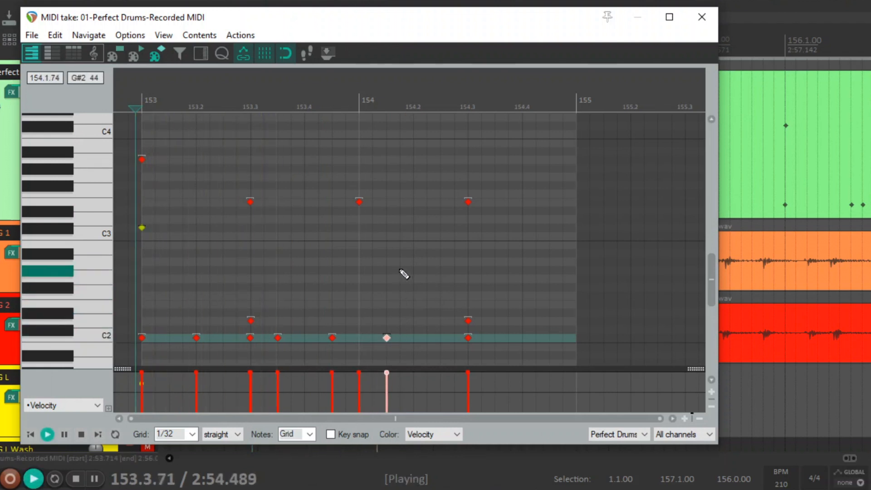
key("space")
left_click(414, 340)
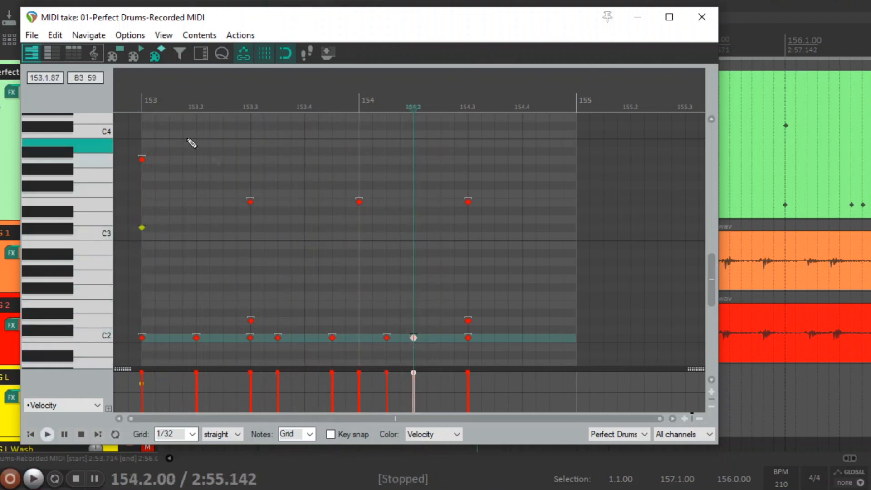
left_click(136, 95)
key("space")
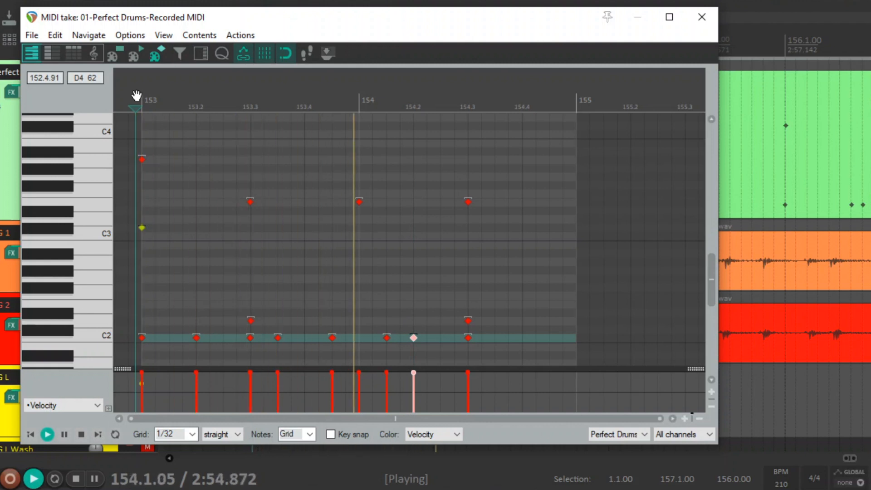
key("space")
Step: Add a C2 note at 154.4.00, delete the C2 notes at 153.3.00 and 154.3.00, and play the pattern twice from 152.4.75
left_click(523, 340)
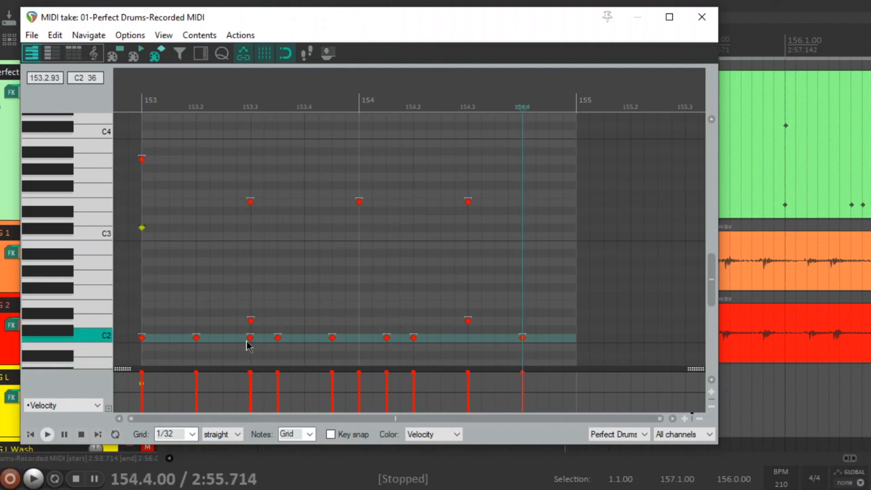
left_click(129, 101)
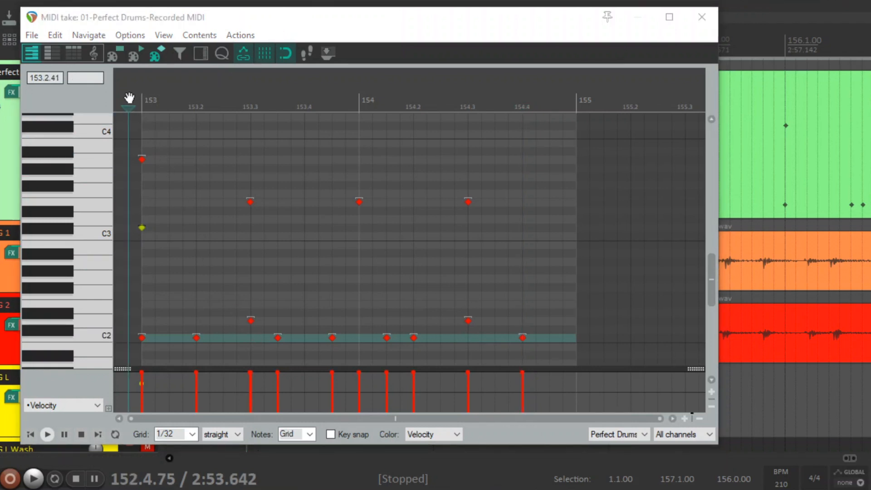
key("space")
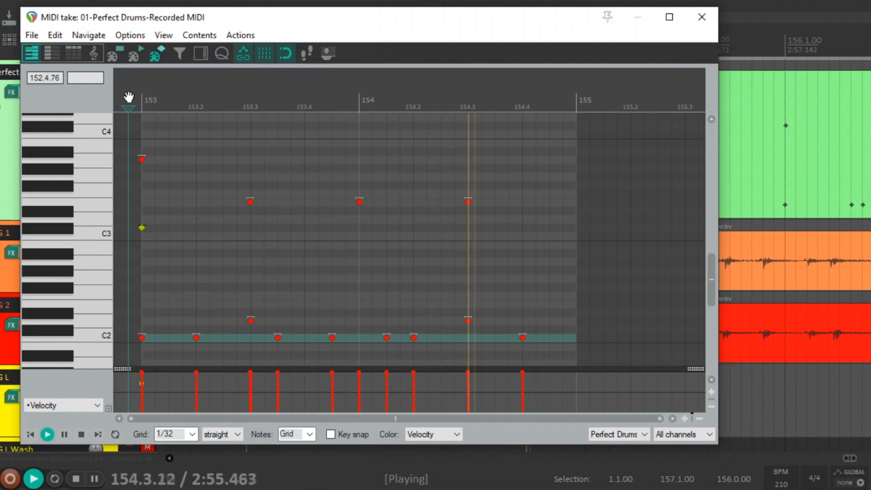
key("space")
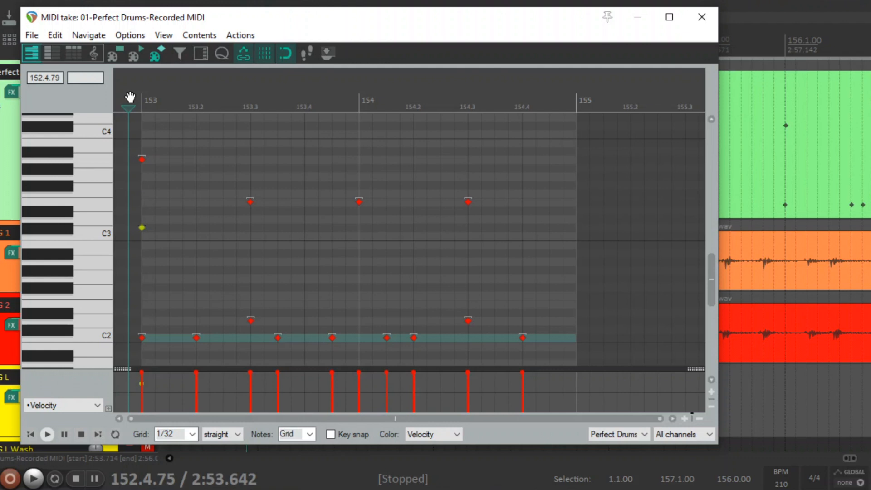
key("space")
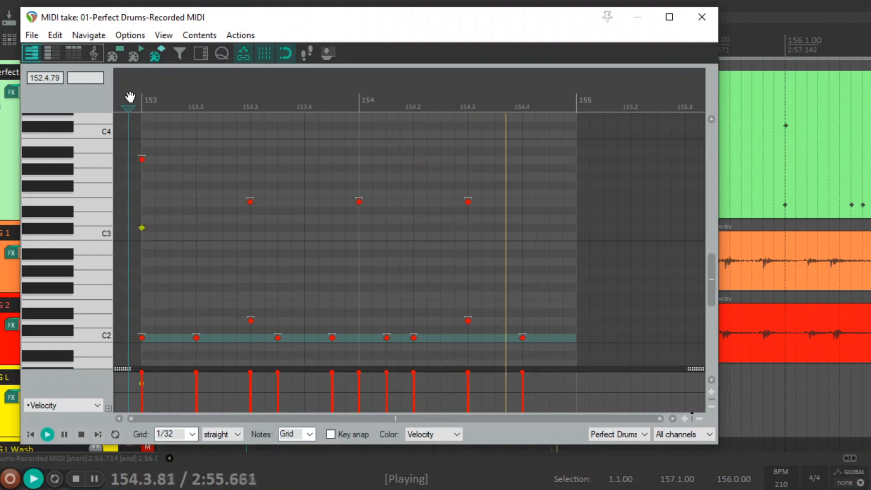
key("space")
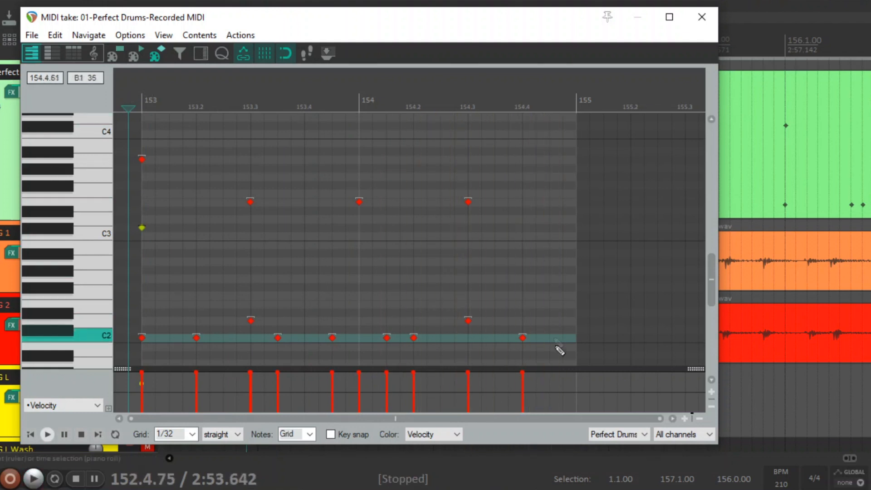
Step: Raise the note at 154.4.00 to D2 and add a fill of D2 at 154.4.25, A2 at 154.4.50 and G2 at 154.4.75
left_click_drag(523, 338, 523, 321)
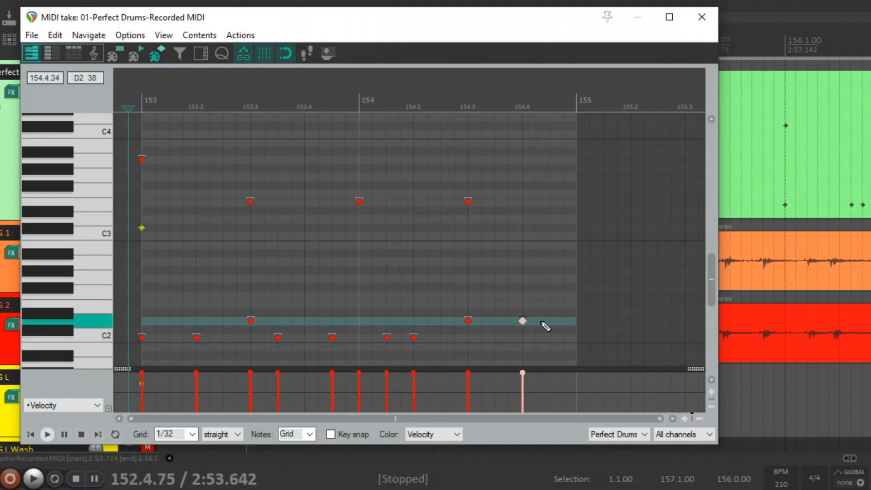
left_click(536, 320)
left_click(549, 261)
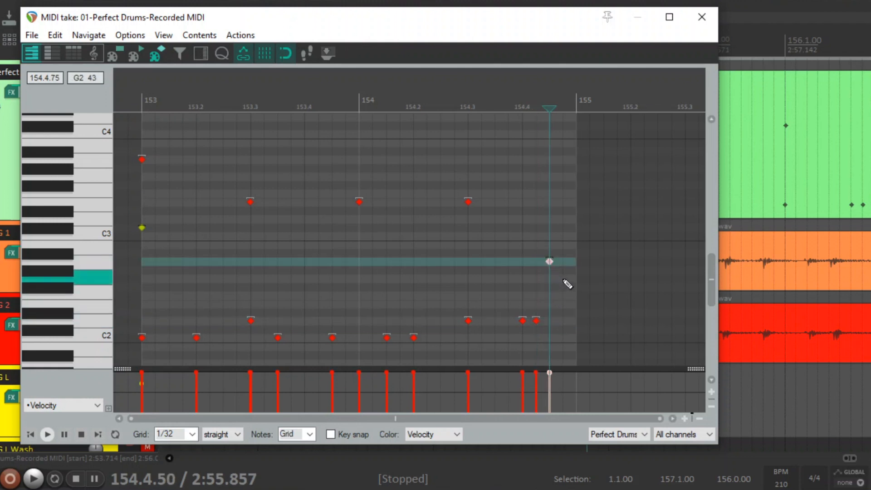
left_click(563, 278)
Step: Slightly lower the velocities of the A2 and G2 fill notes and the D2 note at 154.4.25
left_click_drag(529, 235, 574, 295)
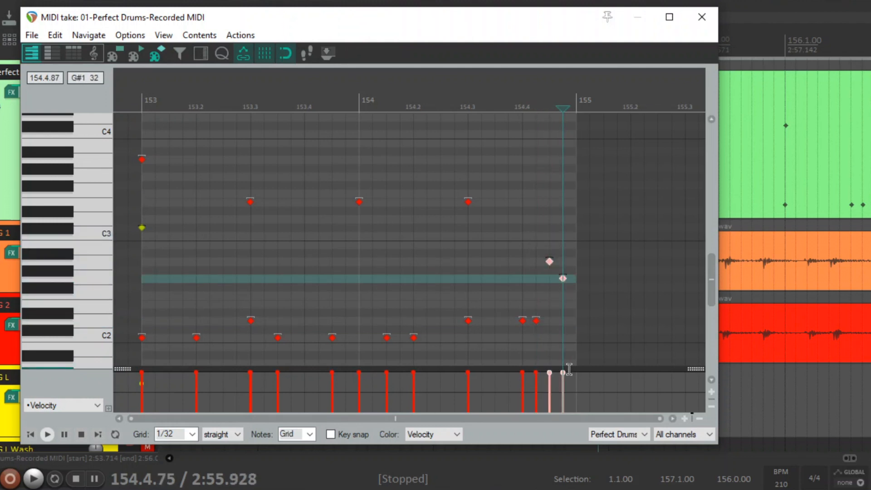
left_click_drag(564, 371, 564, 375)
left_click(536, 319)
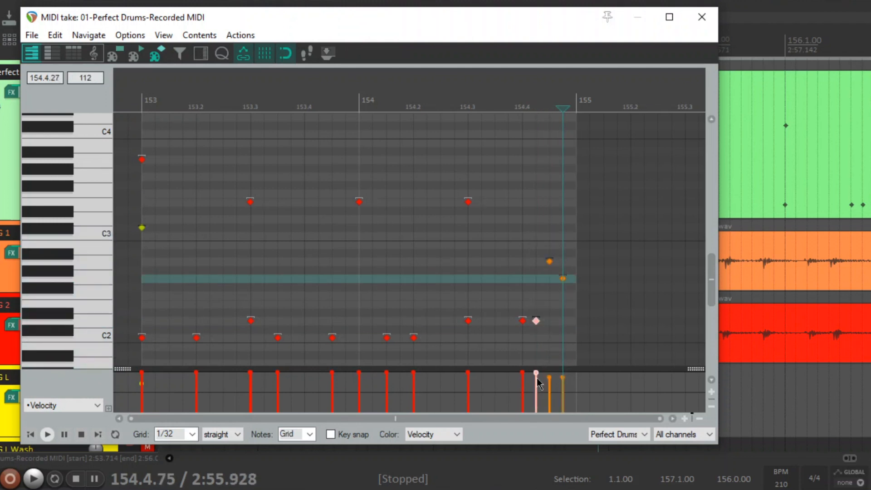
left_click(536, 321)
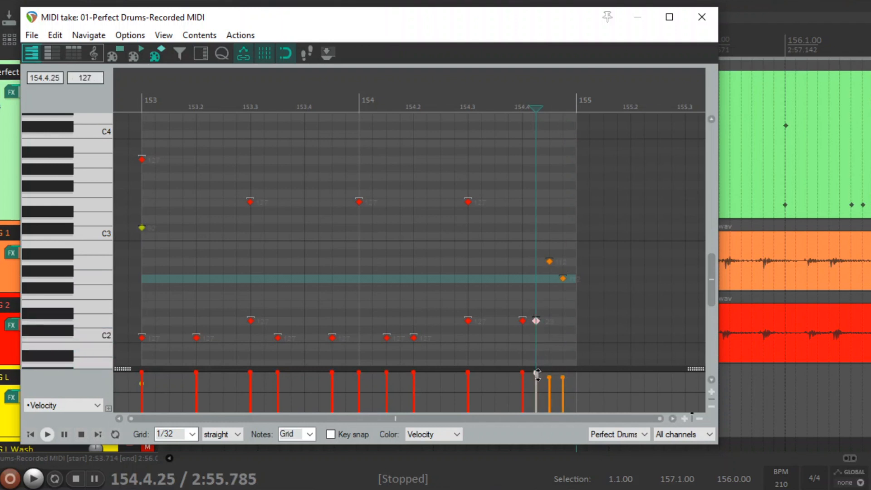
left_click_drag(535, 373, 535, 376)
Step: Play the pattern with the closing fill from 152.4.75
left_click(356, 93)
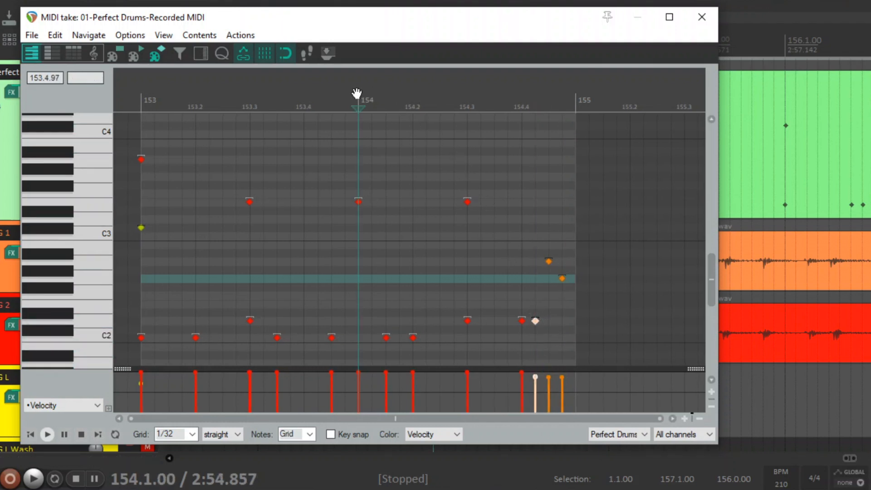
left_click(127, 93)
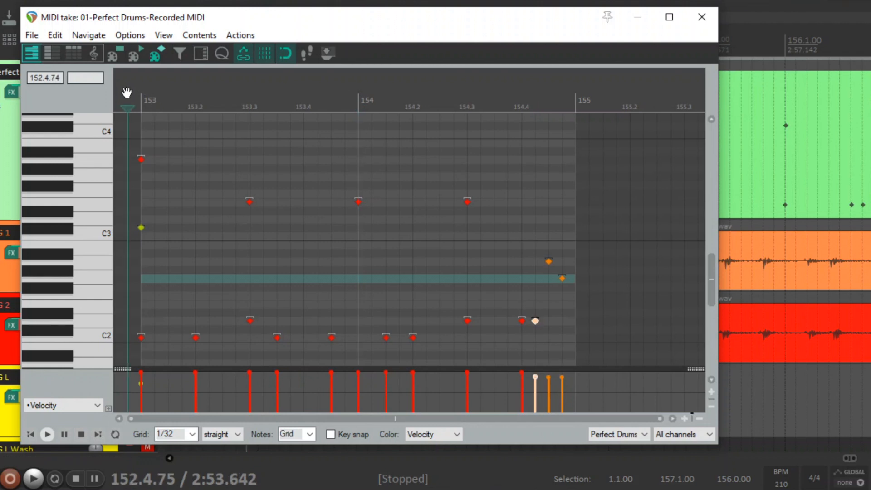
key("space")
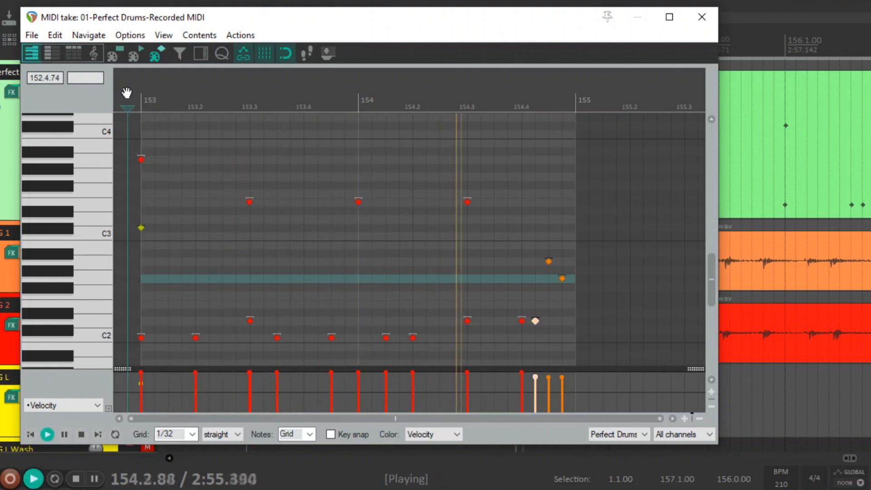
key("space")
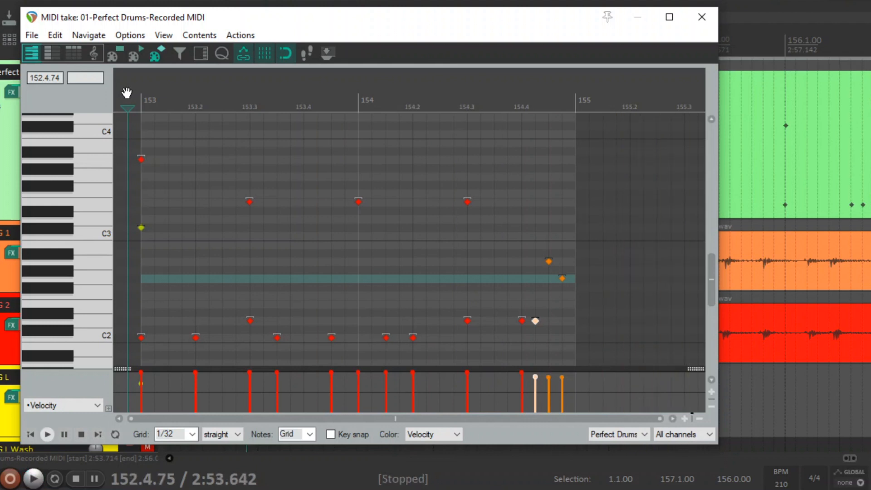
Step: Move the D2 note at 154.4.25 to 154.4.50 and delete the A2 and G2 fill notes
left_click(556, 314)
left_click_drag(537, 322, 554, 327)
left_click_drag(540, 242, 581, 286)
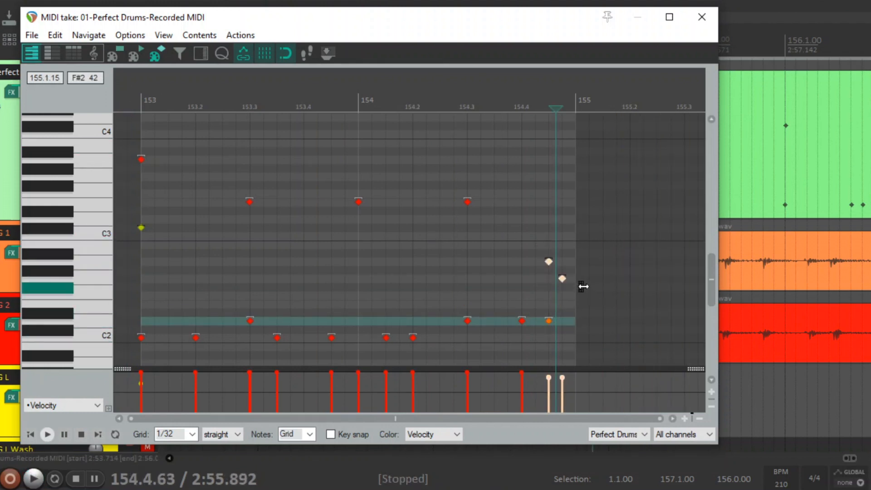
key("Delete")
Step: Play the simplified D2 ending twice from 152.4.75
left_click(129, 87)
key("space")
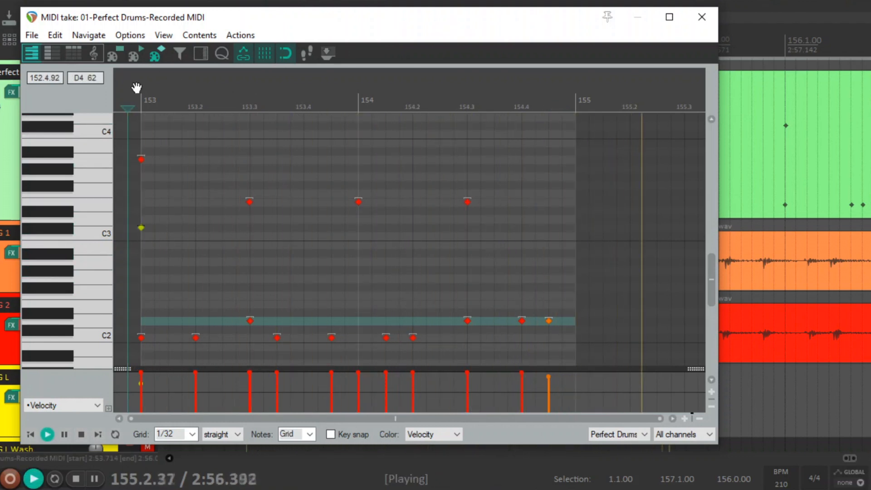
key("space")
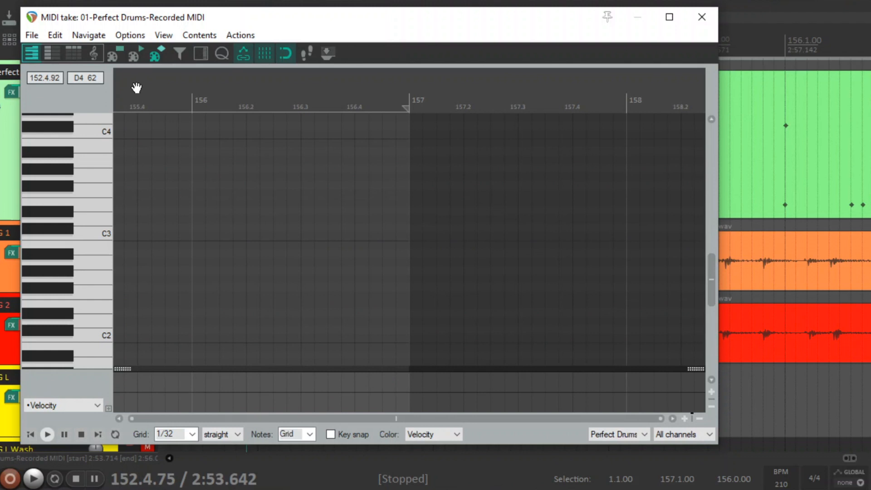
key("space")
key("space")
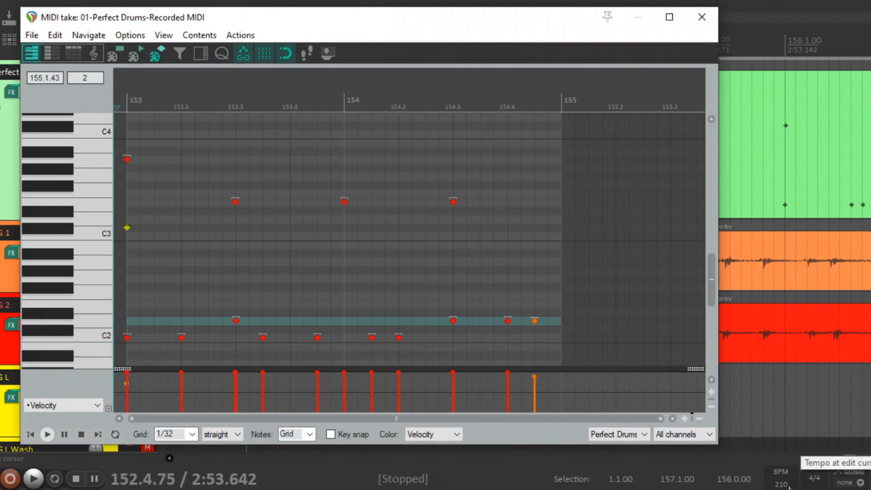
Step: Rearrange the notes to C2 on beats 1 and 3 and D2 on beats 2 and 4 of both bars, and play the pattern
left_click_drag(234, 322, 344, 342)
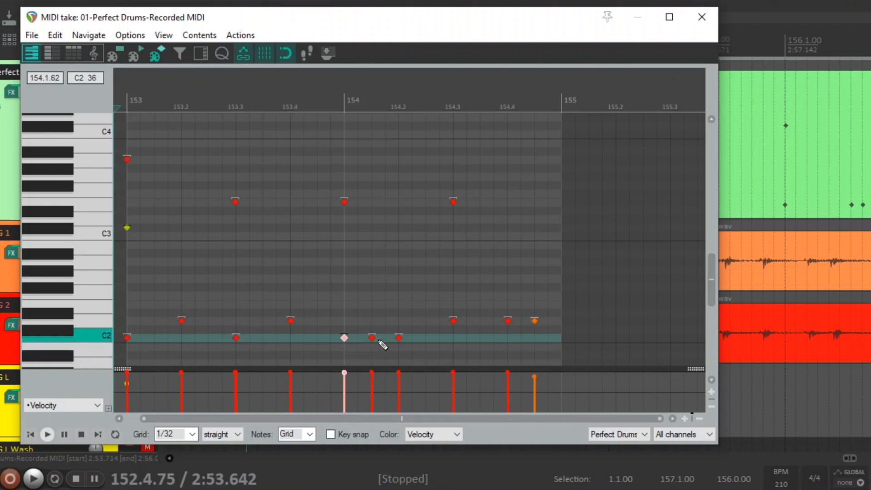
left_click_drag(399, 338, 453, 339)
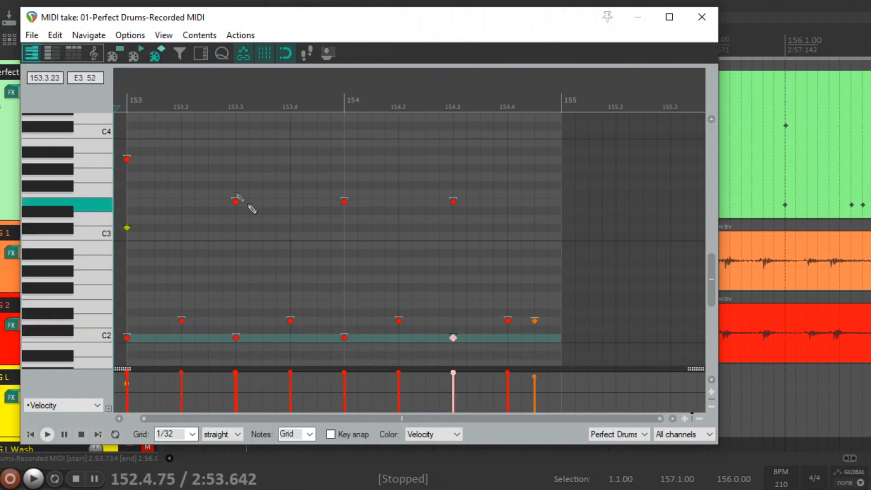
key("space")
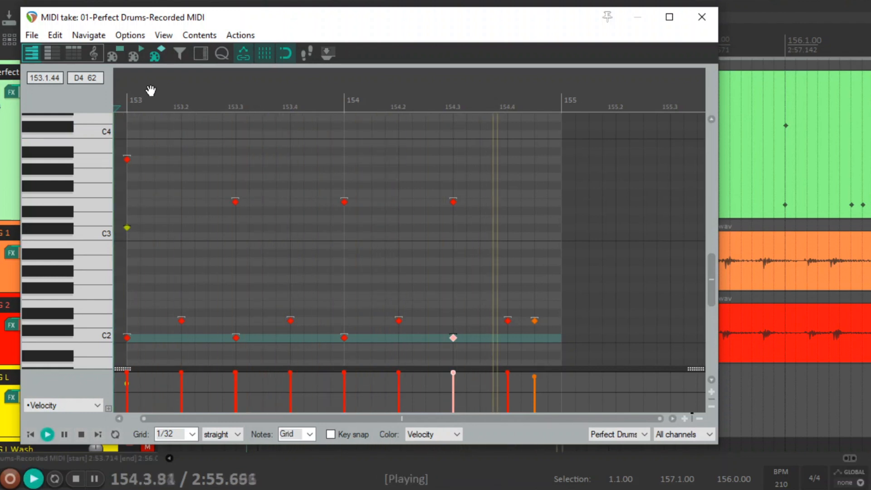
key("space")
key("space")
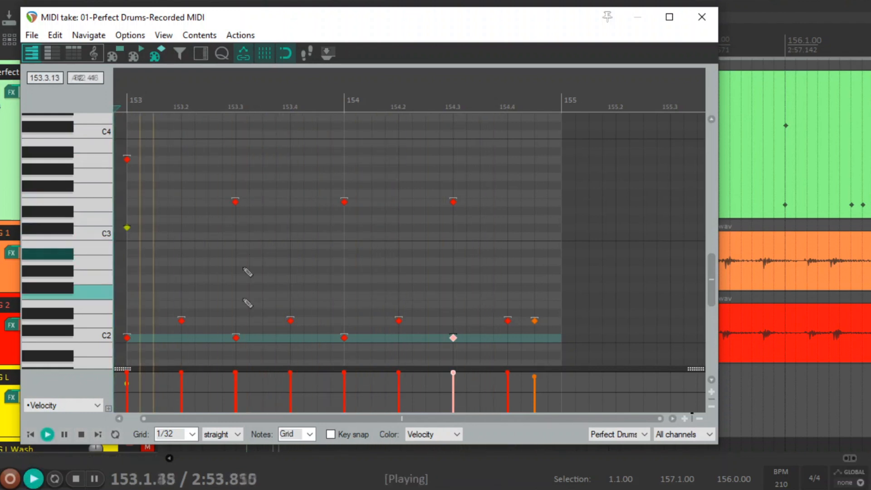
key("space")
Step: Add a C2 note at 153.3.50 and play the pattern from just before bar 153
left_click(263, 337)
left_click(125, 117)
key("space")
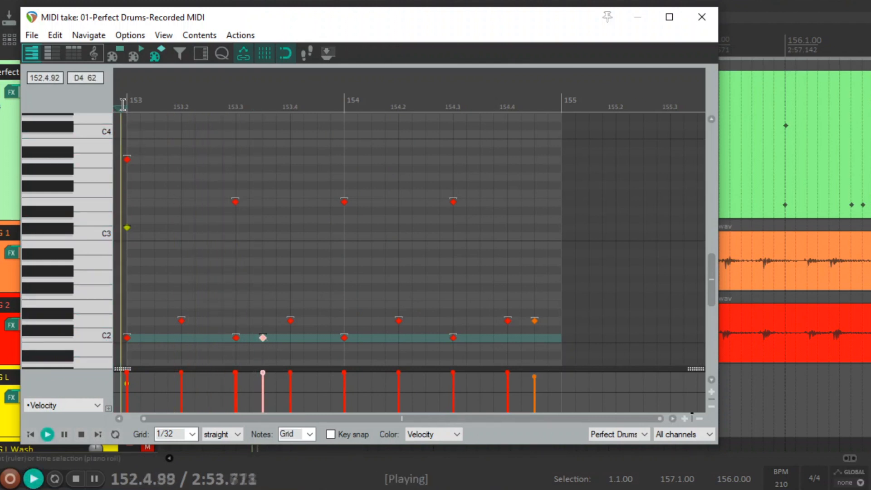
key("space")
Step: Add a C2 note at 153.4.50, move the C2 note at 154.1.00 to 154.1.50, and play the pattern
left_click(318, 337)
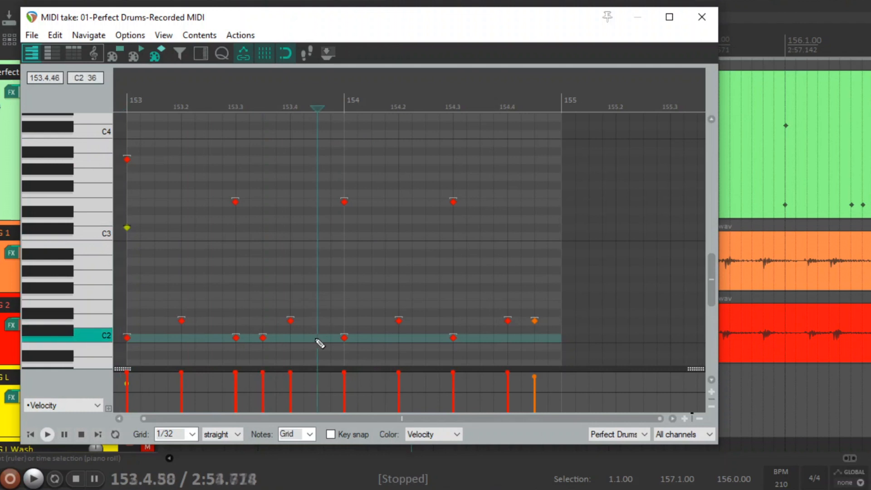
left_click_drag(346, 338, 374, 338)
left_click(123, 93)
key("space")
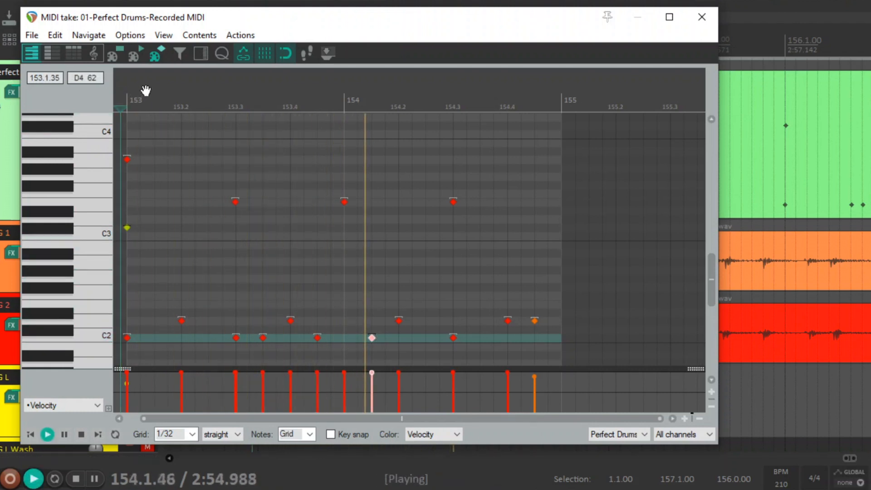
key("space")
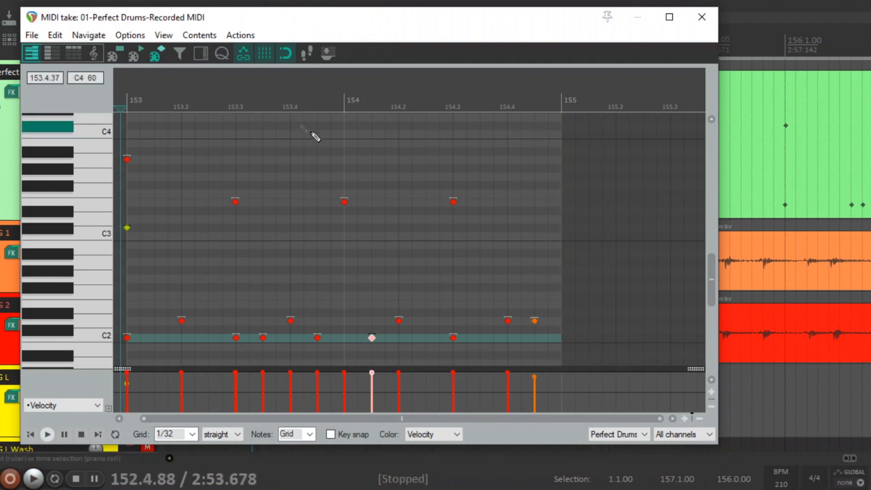
Step: Replay the syncopated kick variation several times from 152.4.88
key("space")
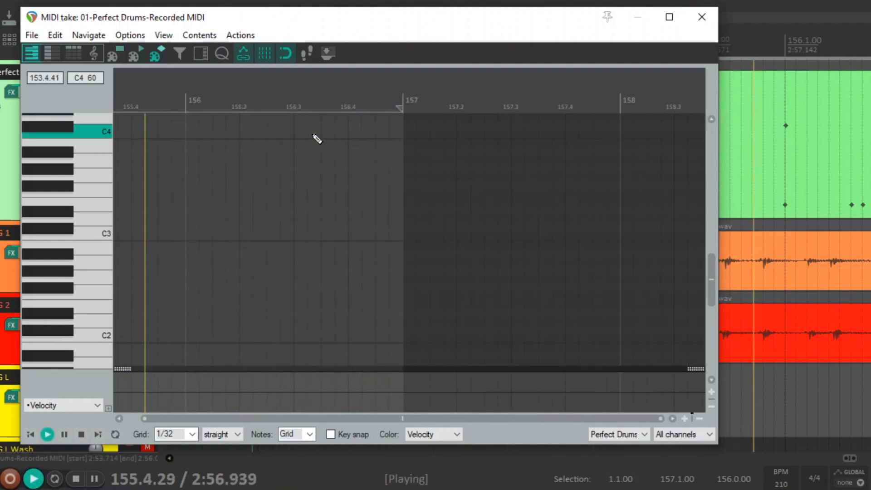
key("space")
key("space")
key("space")
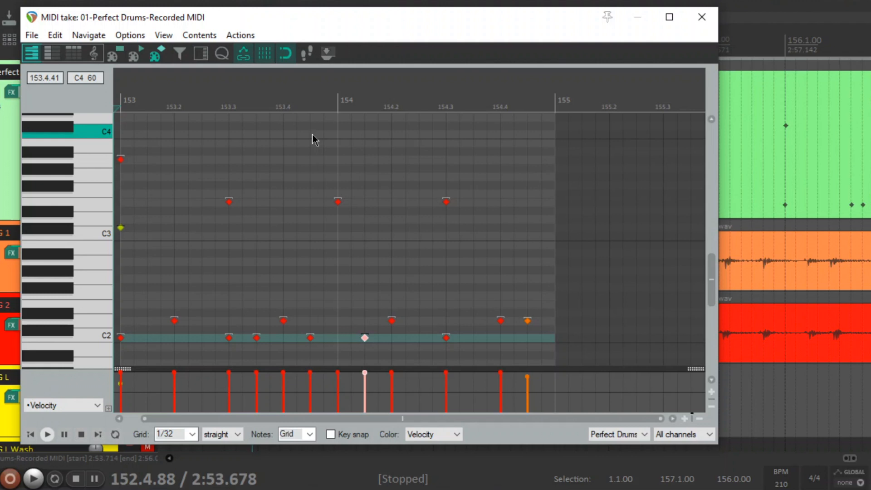
key("space")
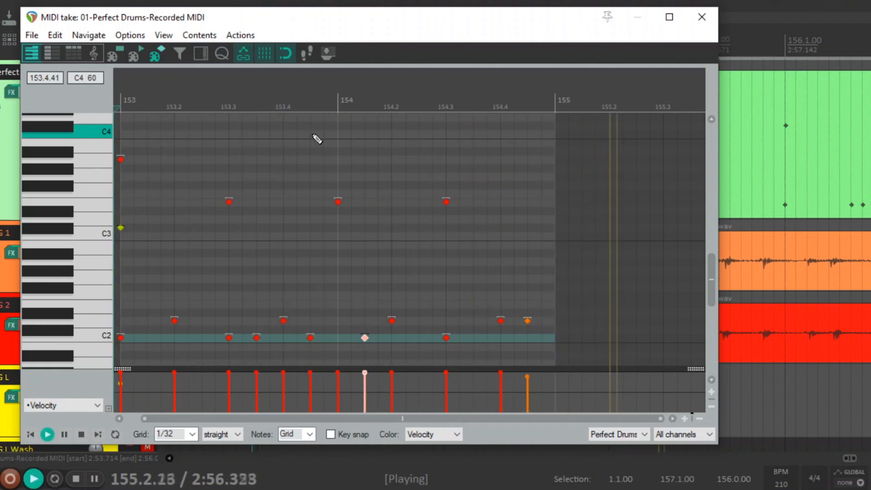
key("space")
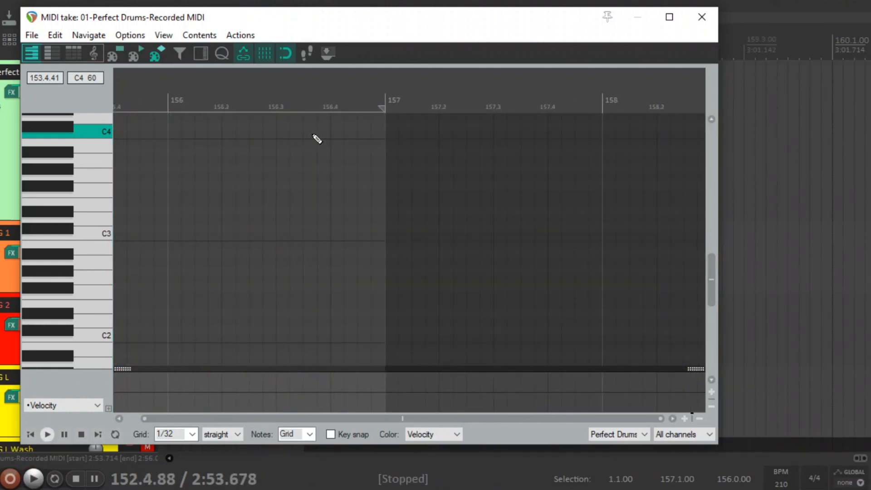
key("space")
key("space")
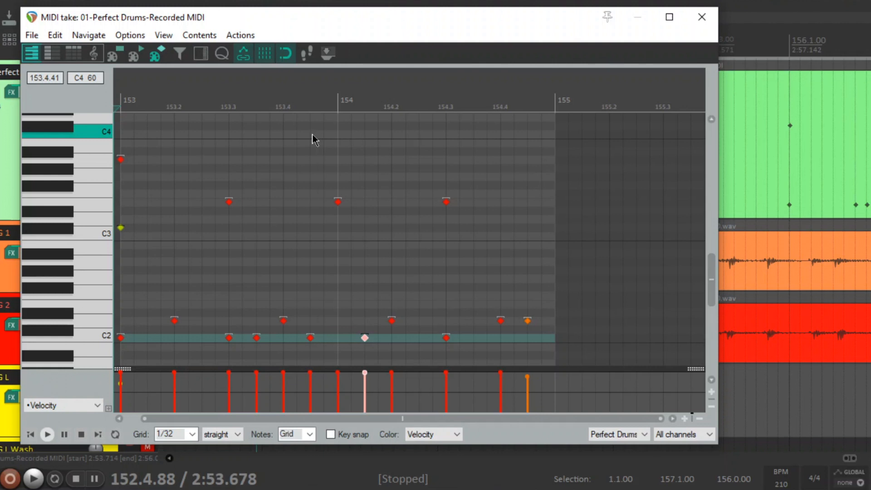
Step: Open the Perfect Drums MIDI item at bar 145 and select all of its notes
scroll(313, 134, "left", 1)
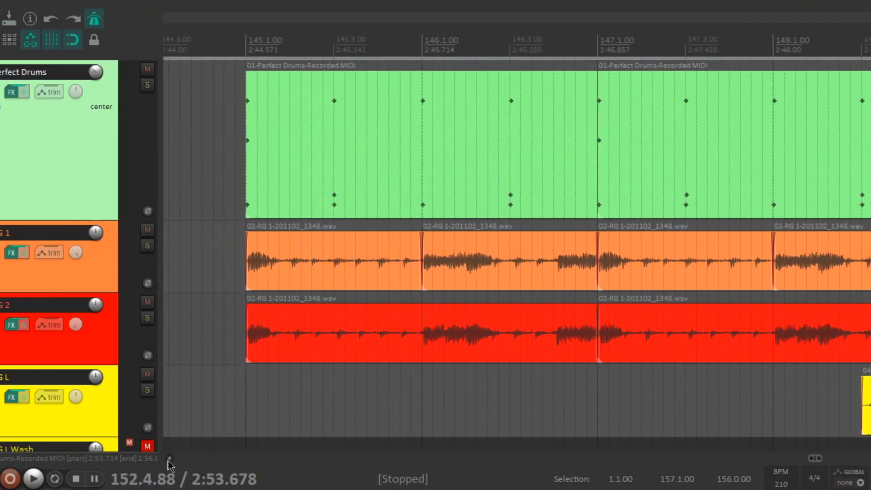
double_click(389, 143)
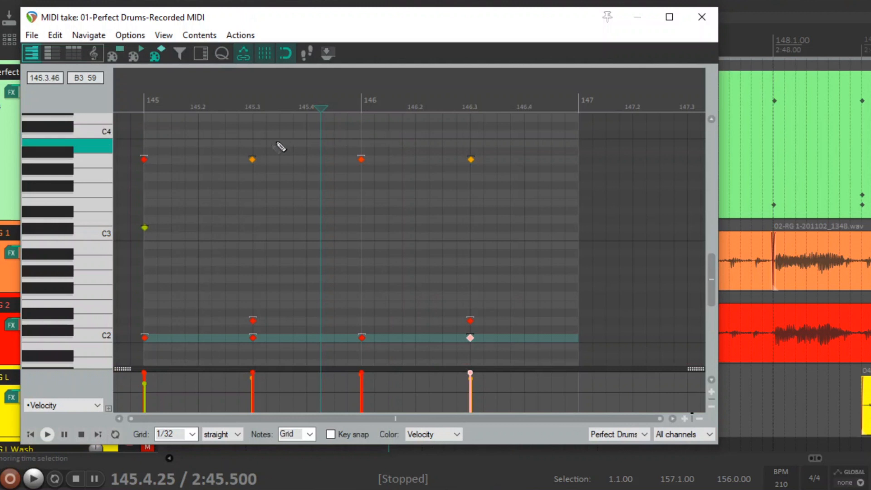
left_click_drag(513, 354, 128, 136)
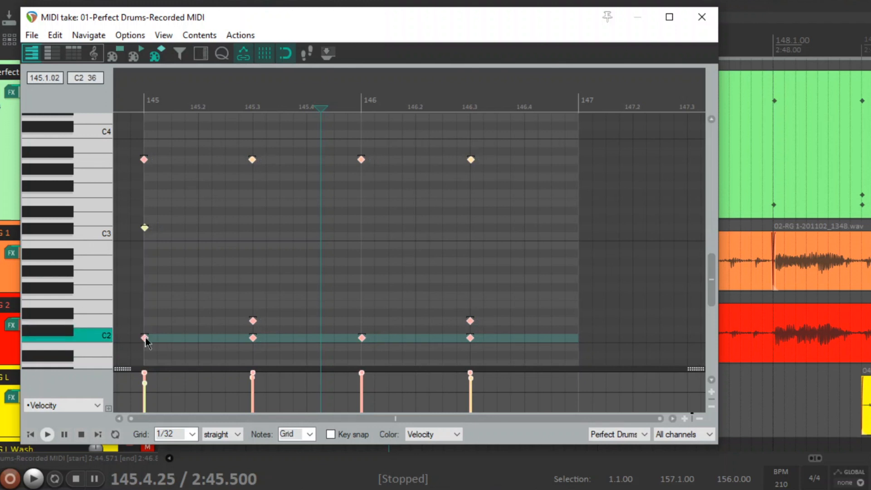
left_click_drag(145, 336, 144, 336)
left_click(369, 204)
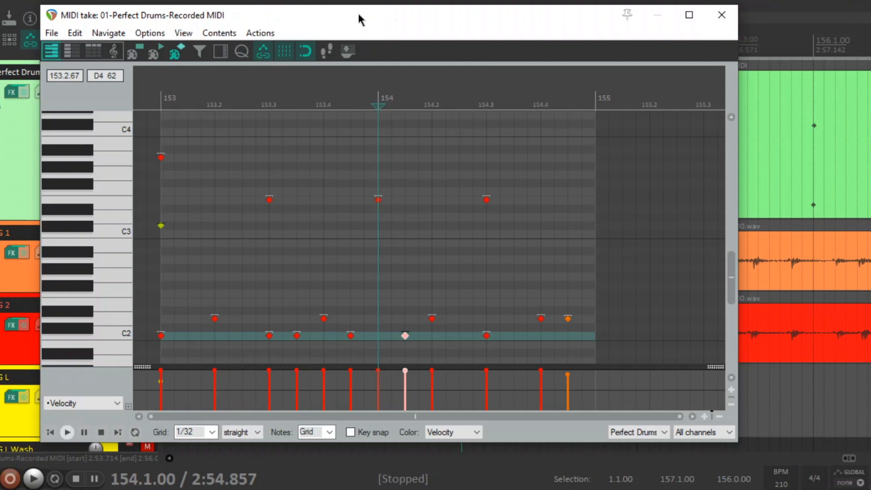
Step: Humanize all notes in the bar 153 take with about 3% timing and 5% velocity variation
key("h")
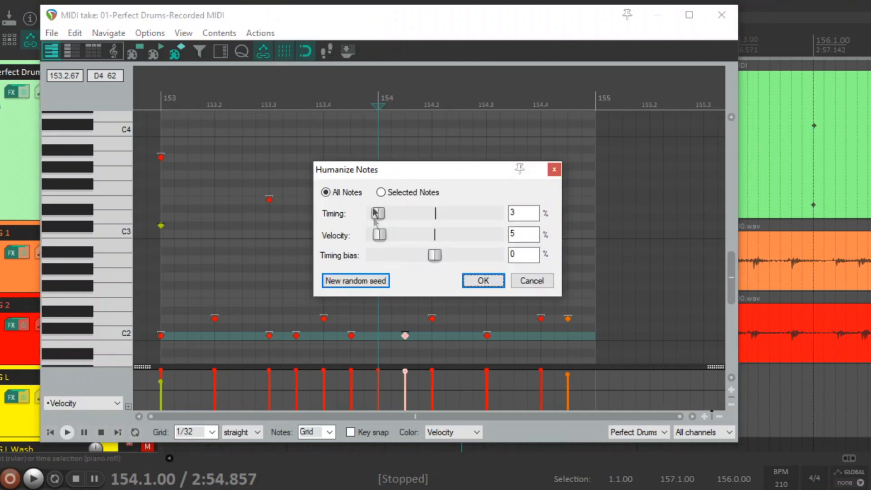
left_click(381, 193)
left_click(326, 193)
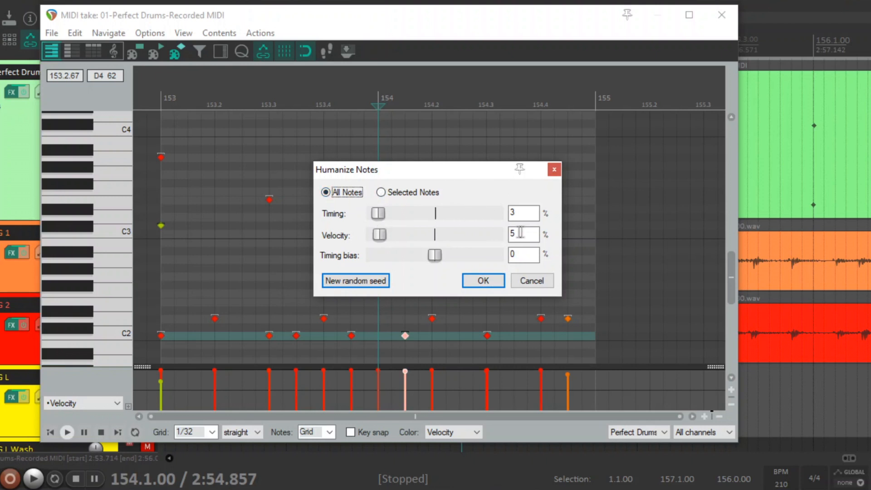
left_click_drag(379, 213, 381, 213)
left_click(480, 280)
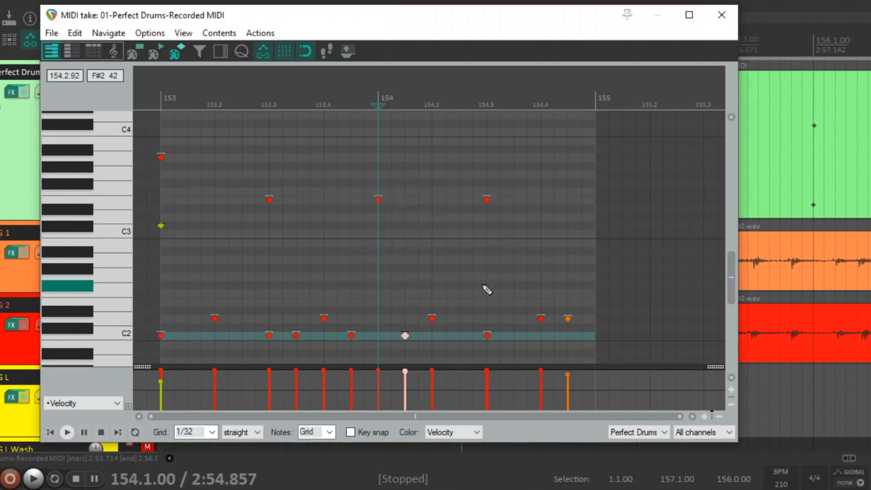
Step: Play the humanized pattern from the start of bar 153
left_click(159, 85)
key("space")
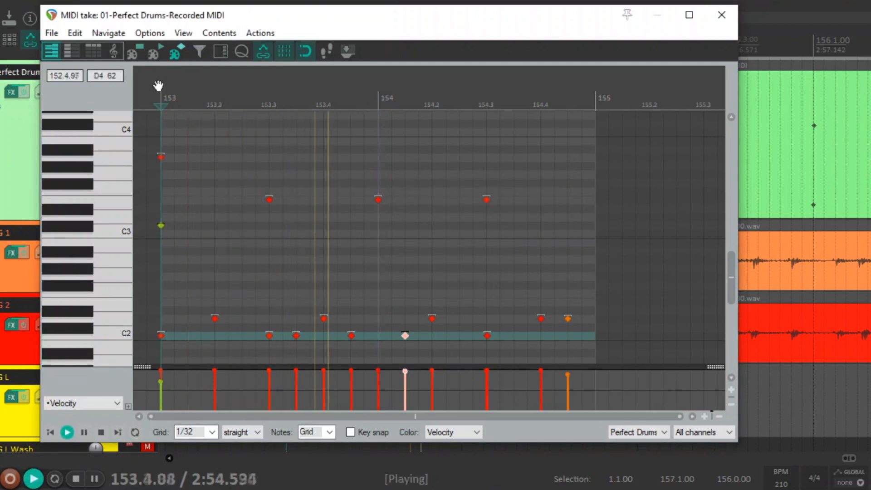
key("space")
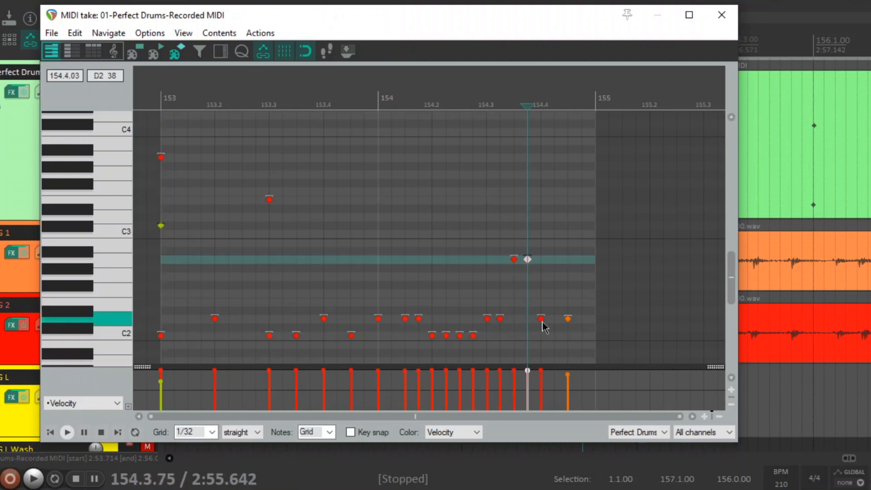
Step: Move the D2 at 154.4.00 to G2, add G2 at 154.4.25 and F2 at 154.4.50 and 154.4.75, and delete the D2 at 154.4.50
left_click_drag(543, 325, 541, 278)
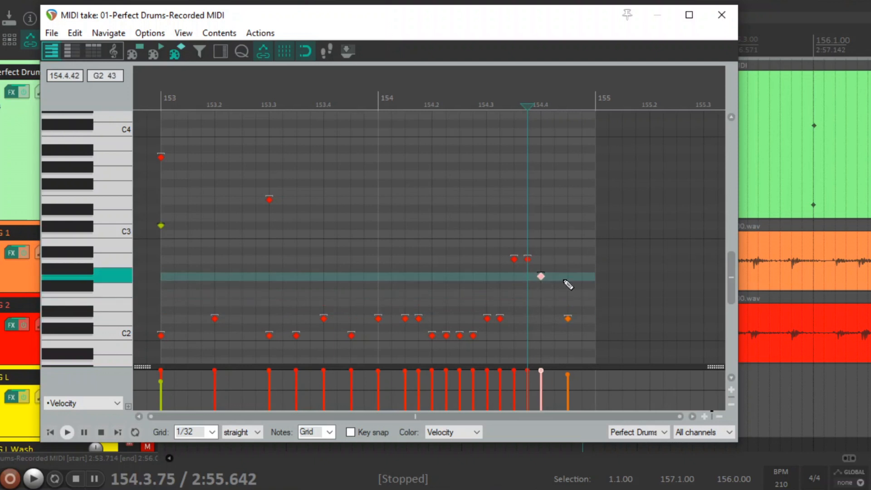
left_click(555, 276)
left_click(568, 293)
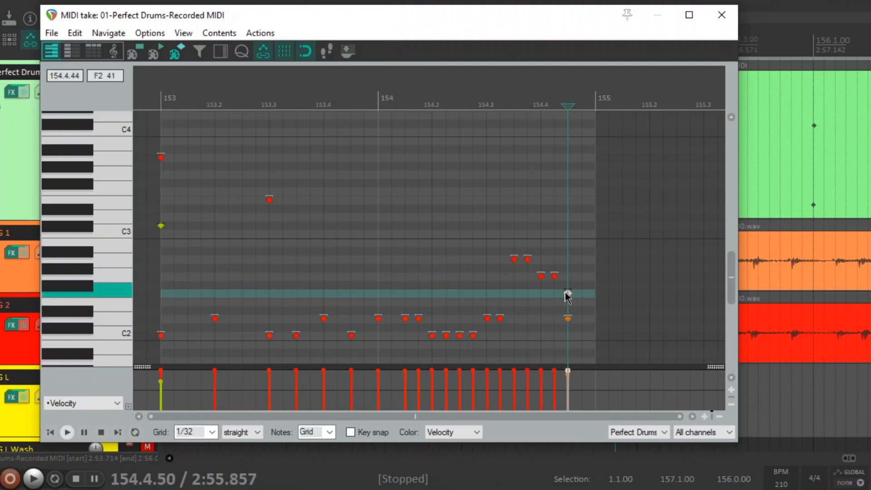
left_click(583, 294)
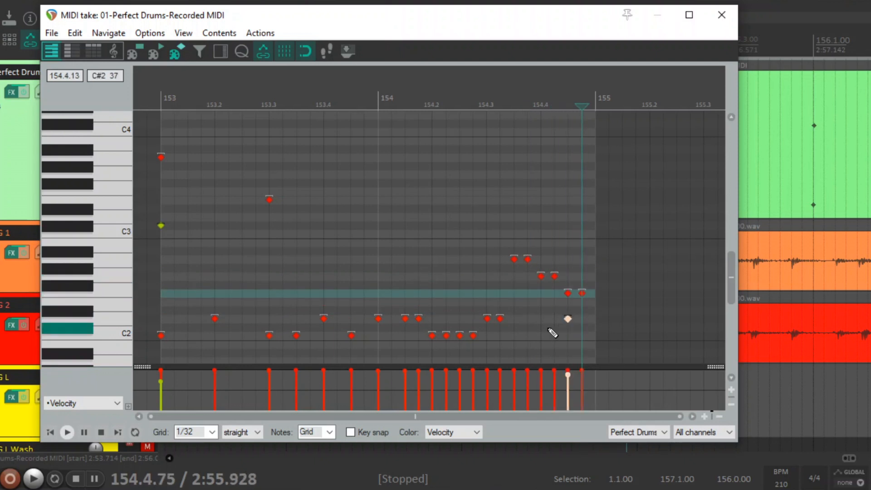
key("Delete")
Step: Play the pattern with the descending closing fill from 152.4.75
left_click(151, 87)
key("space")
key("space")
Step: Raise the C#3 note at 153.1.00 to full velocity and play the pattern
left_click(161, 226)
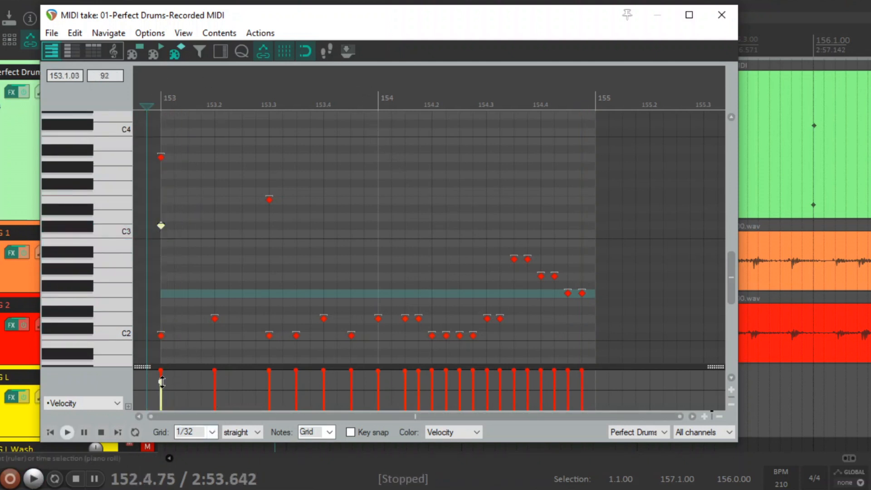
left_click_drag(162, 383, 162, 370)
key("space")
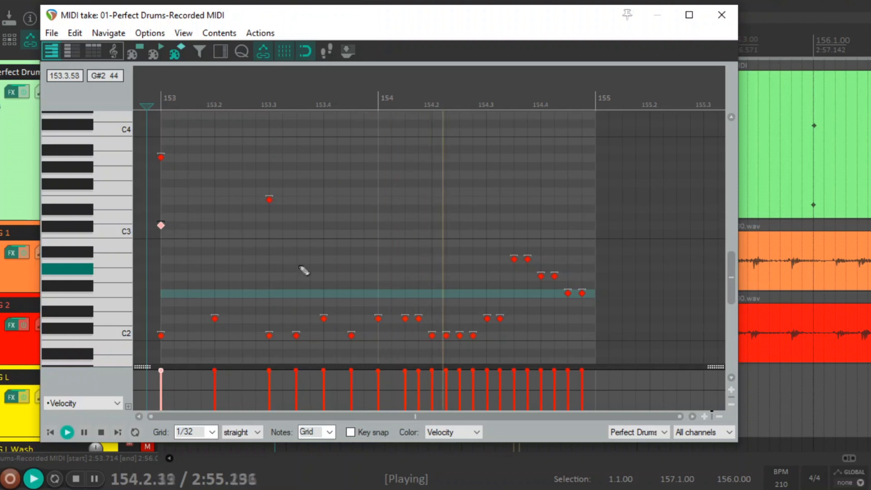
key("space")
key("space")
key("space")
Step: Add an E3 note at 153.3.50, raise it and the E3 at 153.3.00 to A3, and play from 152.4.75
left_click(269, 200)
left_click(297, 199)
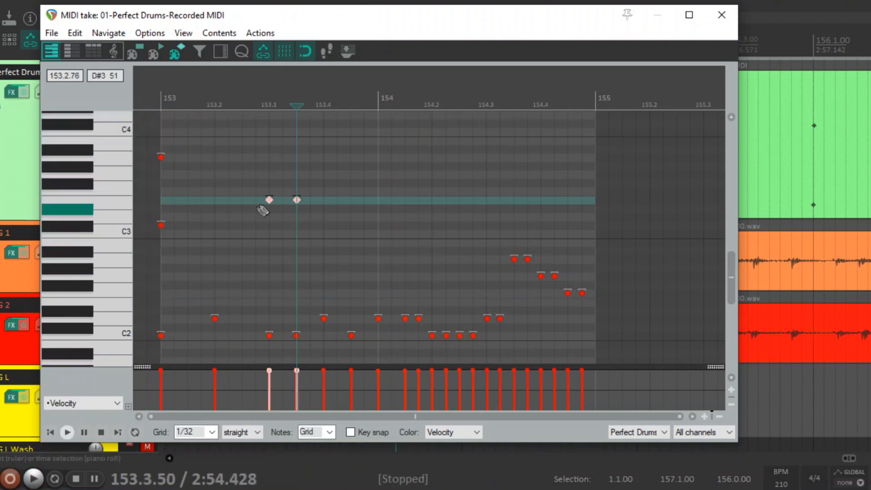
left_click_drag(268, 200, 268, 158)
key("space")
left_click(147, 87)
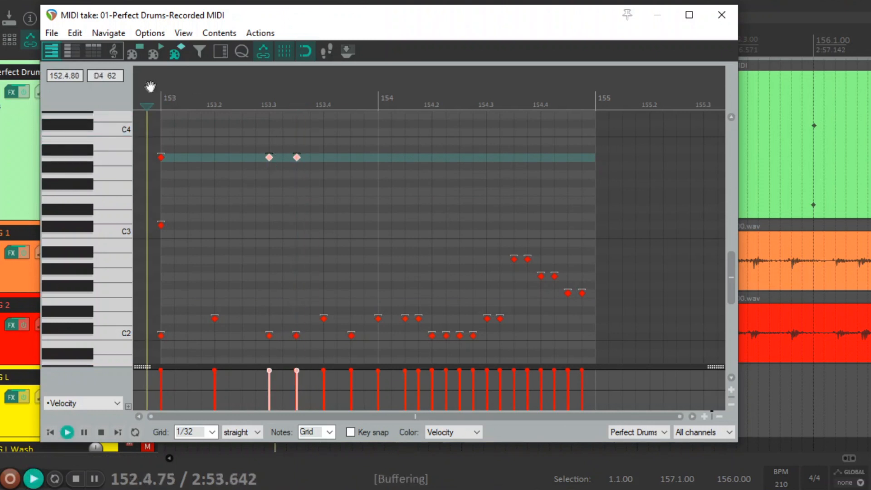
key("space")
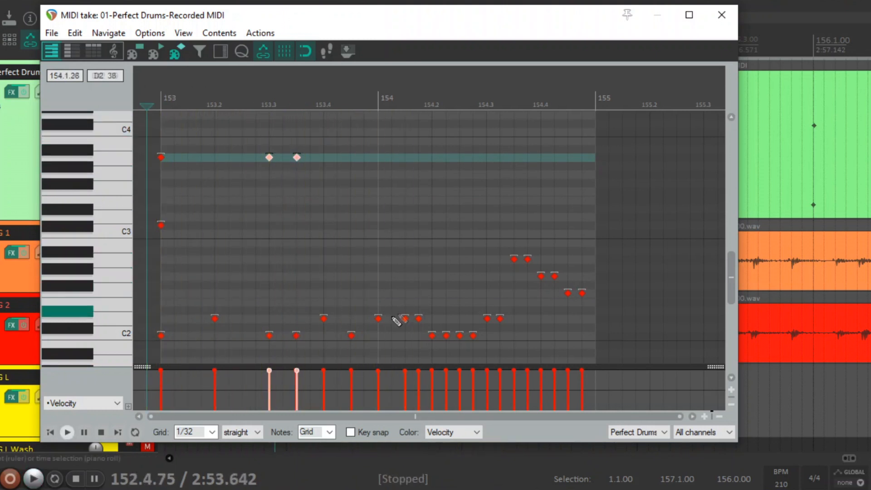
Step: Delete the D2 note at 153.4.00 and play the pattern twice
double_click(324, 319)
key("space")
key("space")
key("space")
key("space")
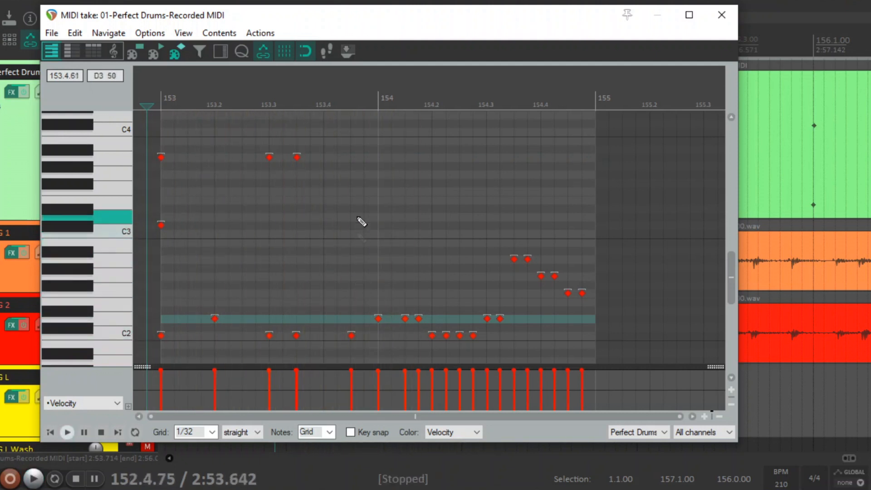
Step: Add a C#3 note at 153.4.50 and play the pattern twice from 152.4.75
left_click(352, 227)
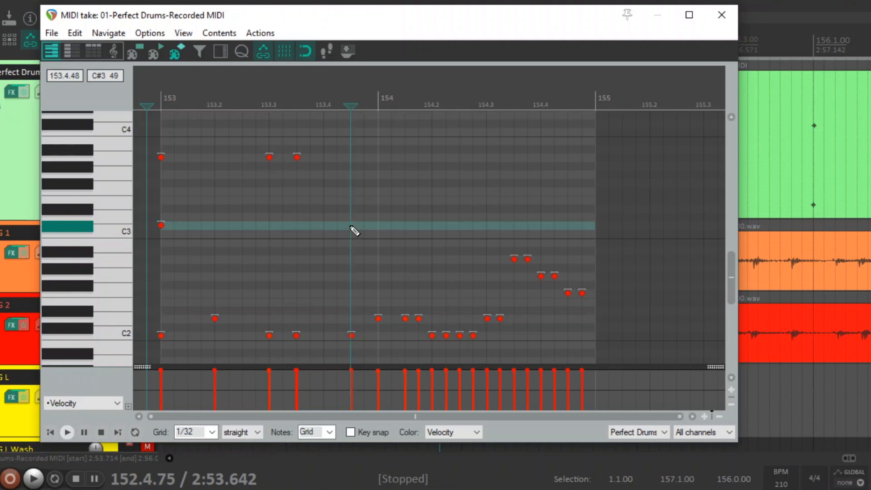
key("space")
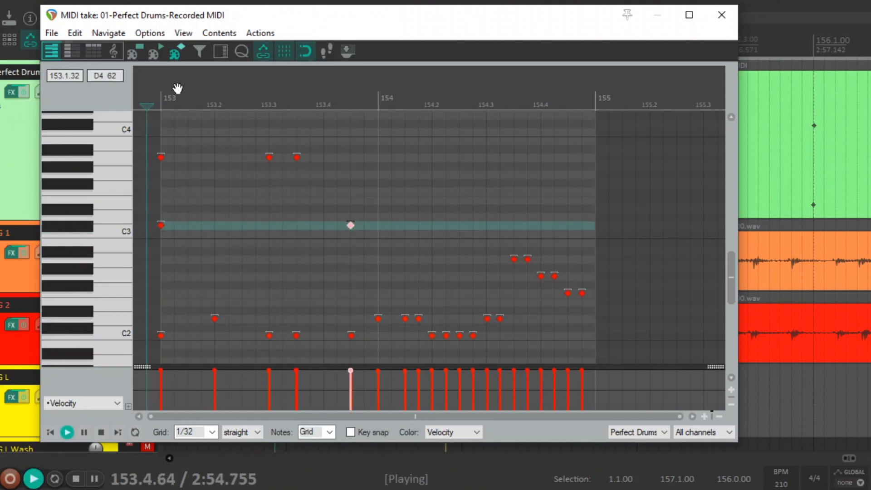
key("space")
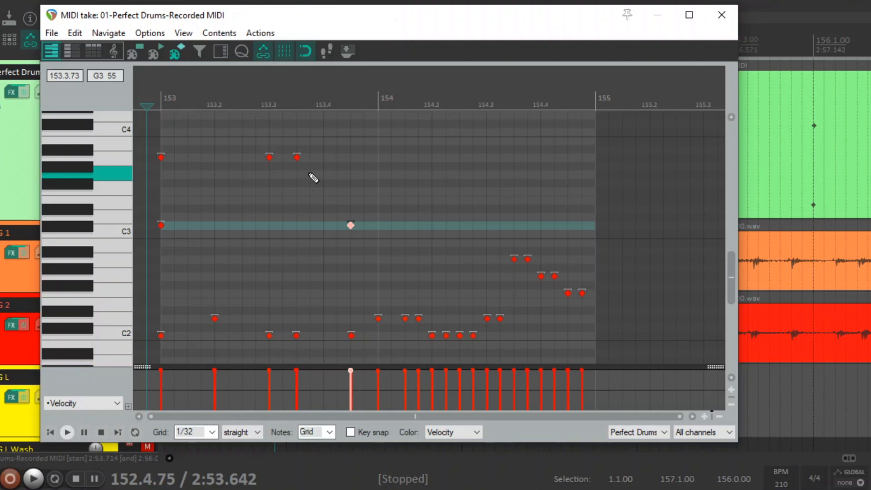
key("space")
key("space")
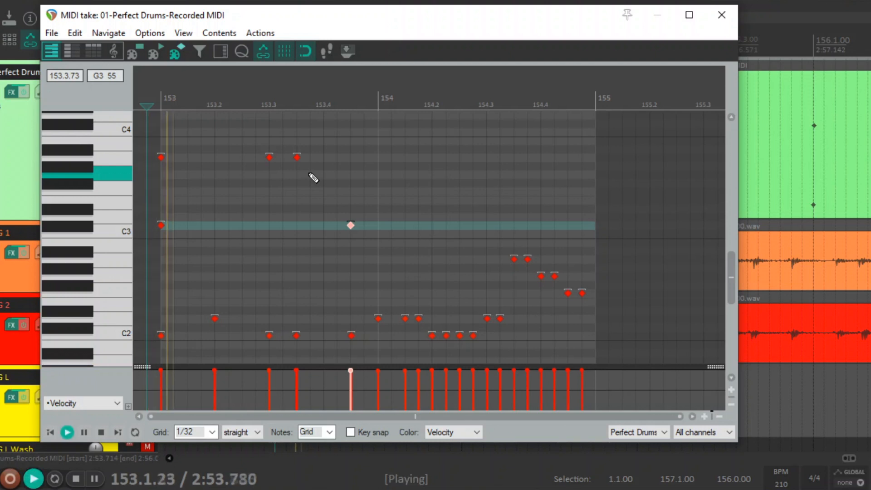
Step: Swap the D2 at 153.2.00 with the C2 at 153.3.00, delete the A3 at 153.3.50, and play the pattern
left_click_drag(215, 319, 270, 318)
left_click(297, 158)
key("Delete")
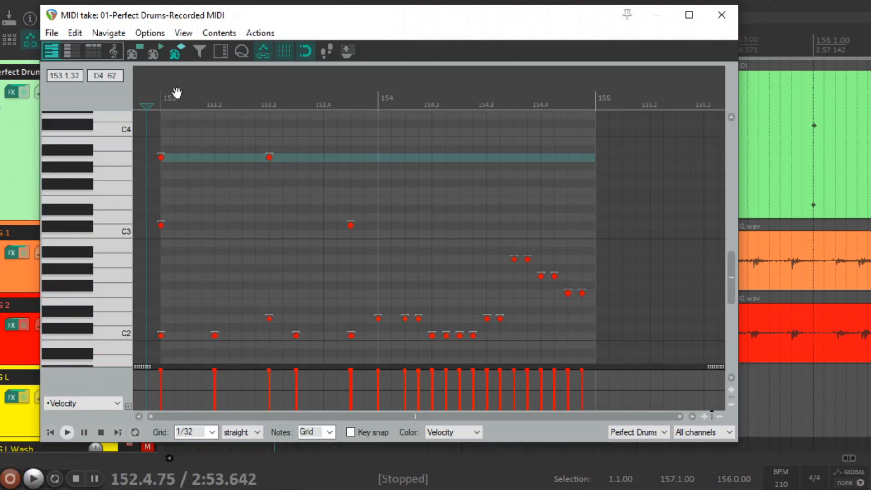
key("space")
key("space")
key("space")
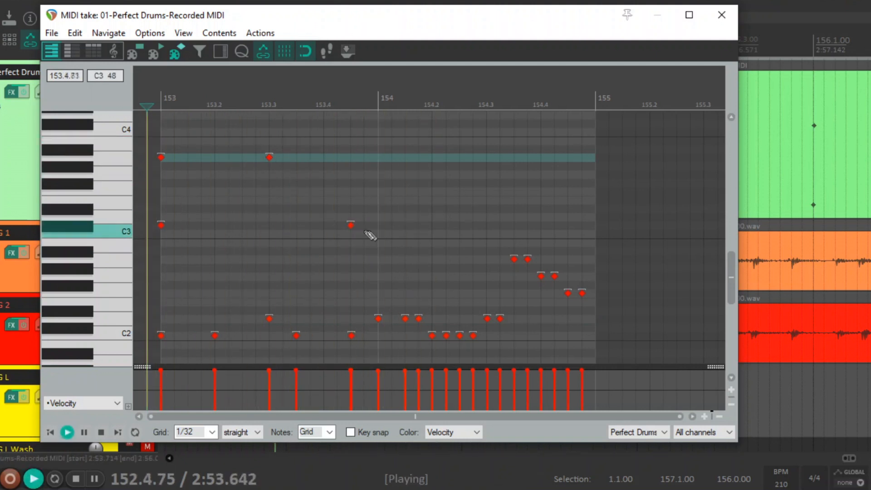
key("space")
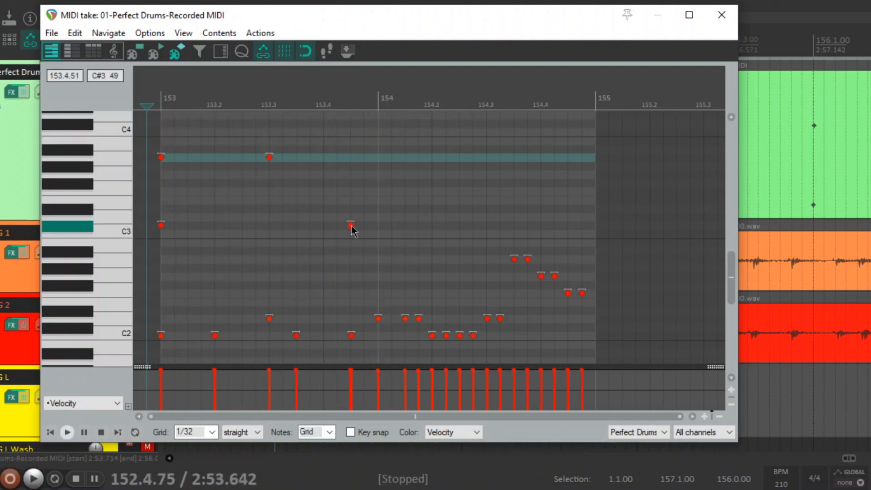
Step: Delete the D2 note at 154.1.00 and play the pattern from 152.4.75
left_click(351, 225)
double_click(380, 319)
key("space")
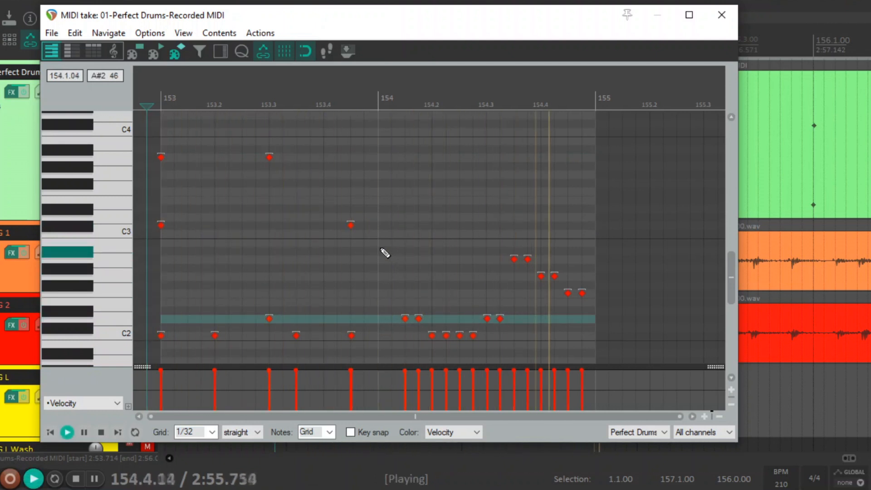
Step: Select the D2 snare note at 154.1.50 and play the pattern twice from 152.4.75
key("space")
left_click(404, 320)
key("space")
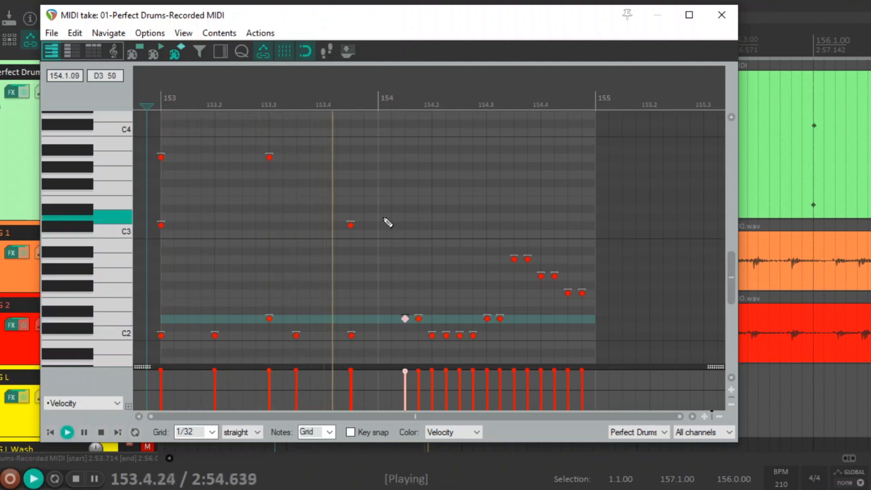
key("space")
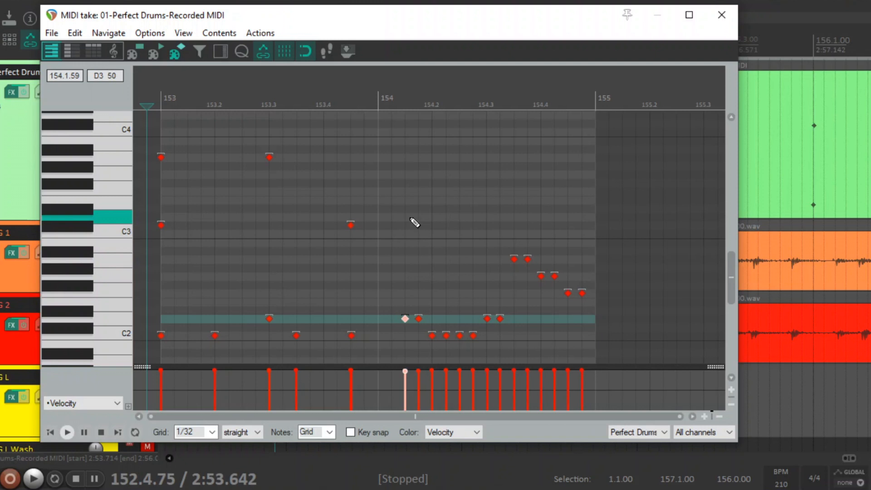
key("space")
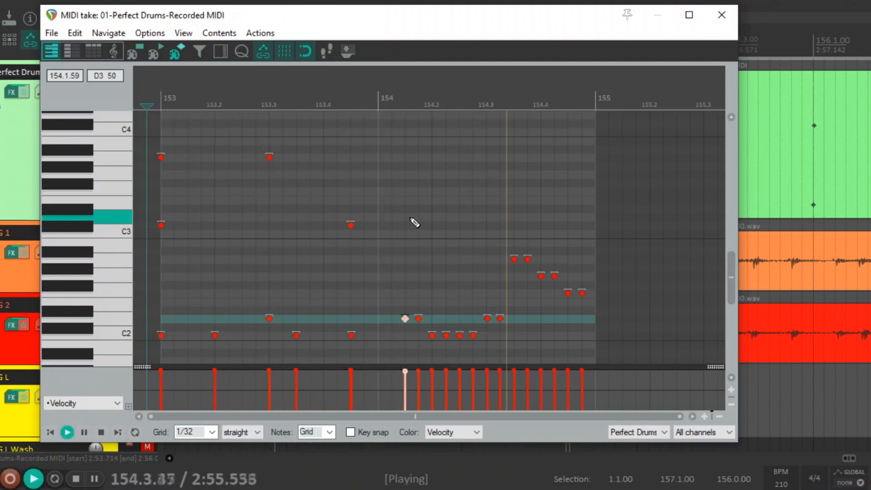
key("space")
Step: Humanize all notes with 5% timing and 5% velocity
key("h")
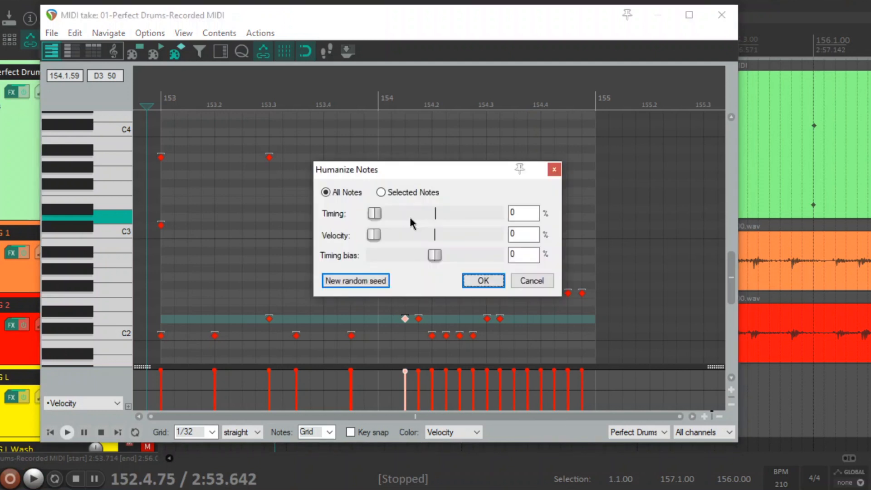
left_click_drag(377, 212, 379, 237)
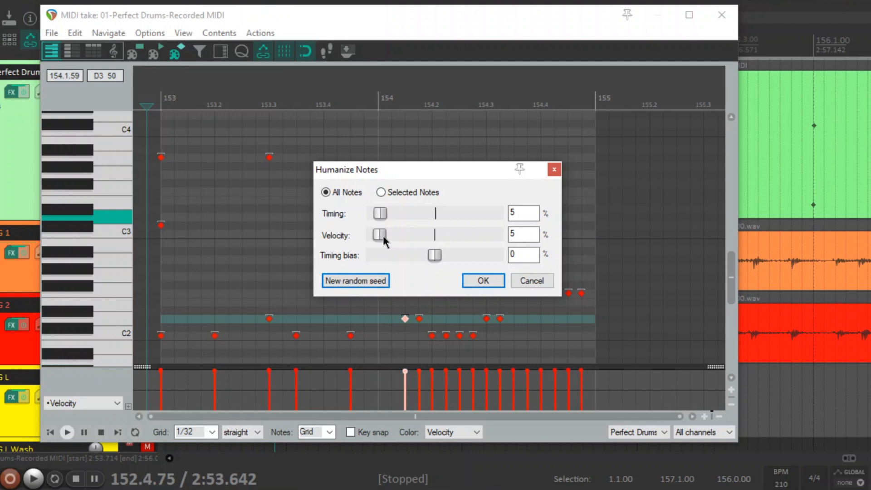
left_click(493, 286)
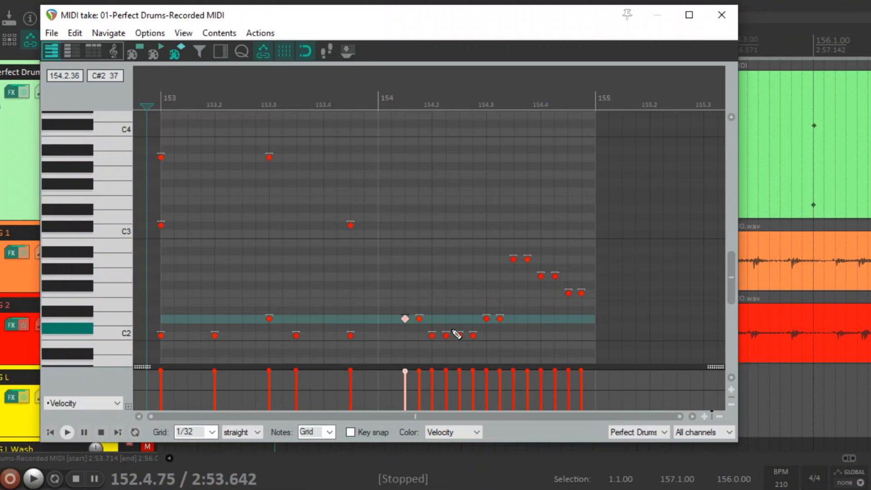
Step: Lower the velocities of the four D2 snare hits in bar 154, setting the second to 109 and the fourth to 103
left_click_drag(405, 375, 420, 376)
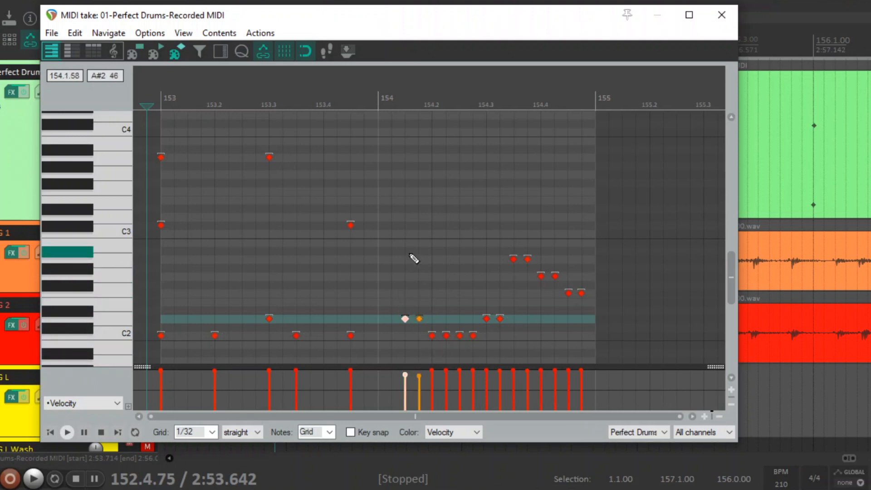
left_click(513, 336)
left_click_drag(501, 371, 502, 382)
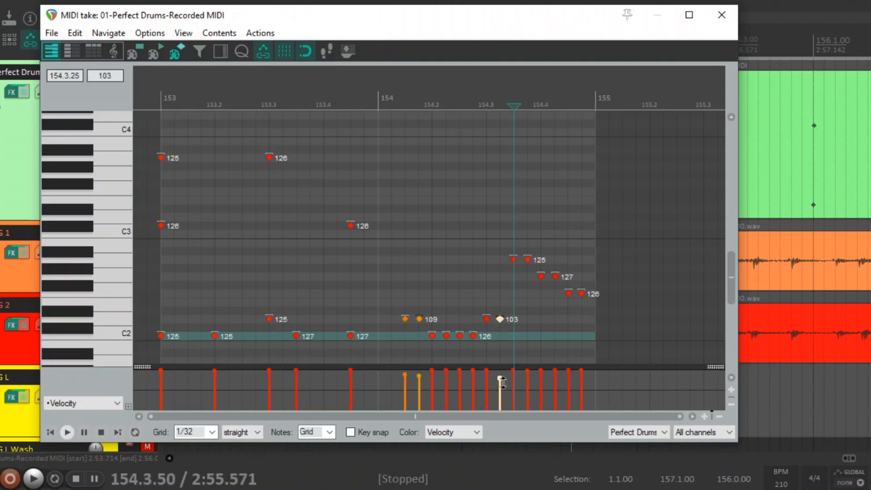
left_click(487, 374)
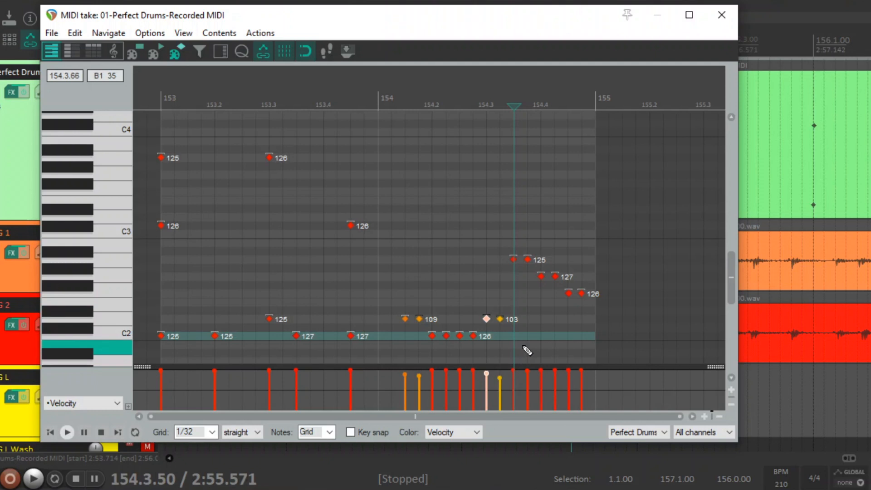
Step: Lower the velocities of the A2, G2 and F2 tom pairs, setting each pair's second hit to 97, 95 and 86 respectively
left_click_drag(496, 241, 550, 274)
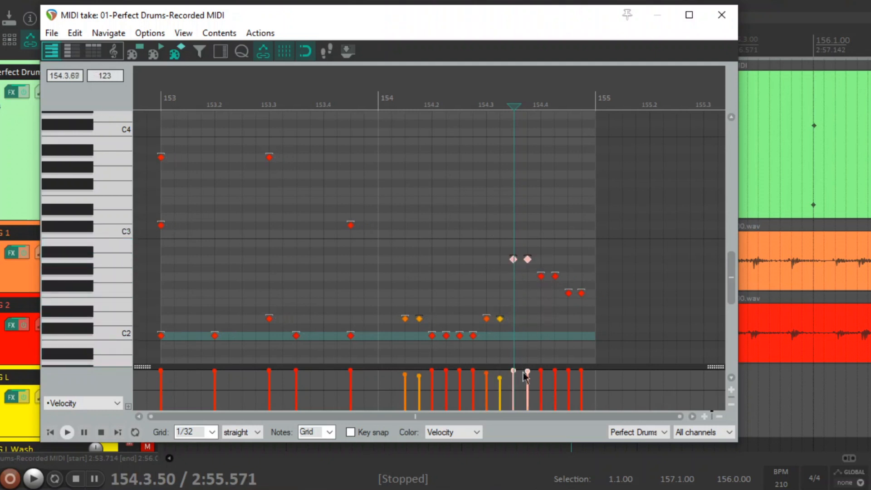
left_click_drag(516, 371, 527, 380)
left_click_drag(537, 295, 562, 267)
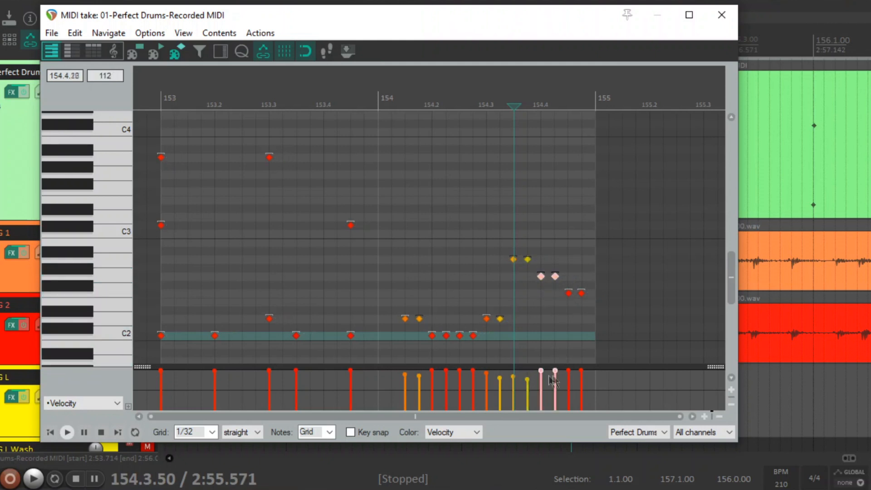
left_click_drag(542, 372, 556, 383)
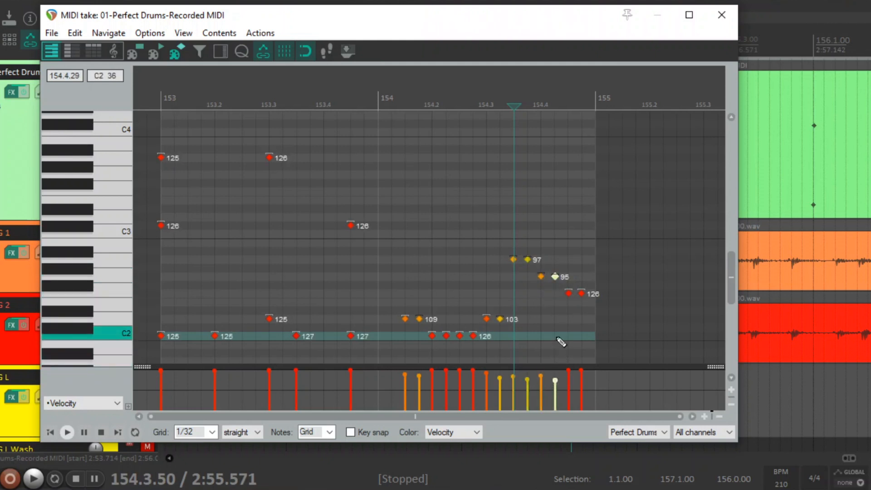
left_click_drag(551, 289, 593, 310)
left_click_drag(571, 375, 583, 386)
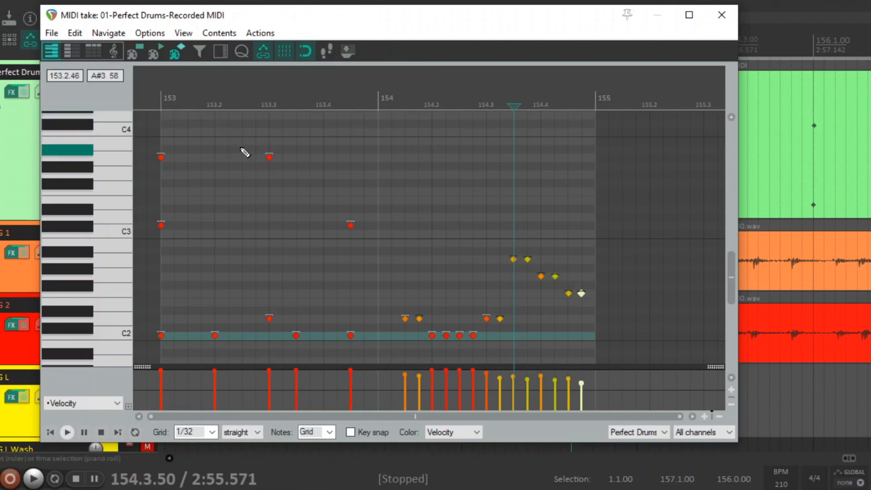
Step: Humanize all notes once more with 5% timing and 5% velocity
key("h")
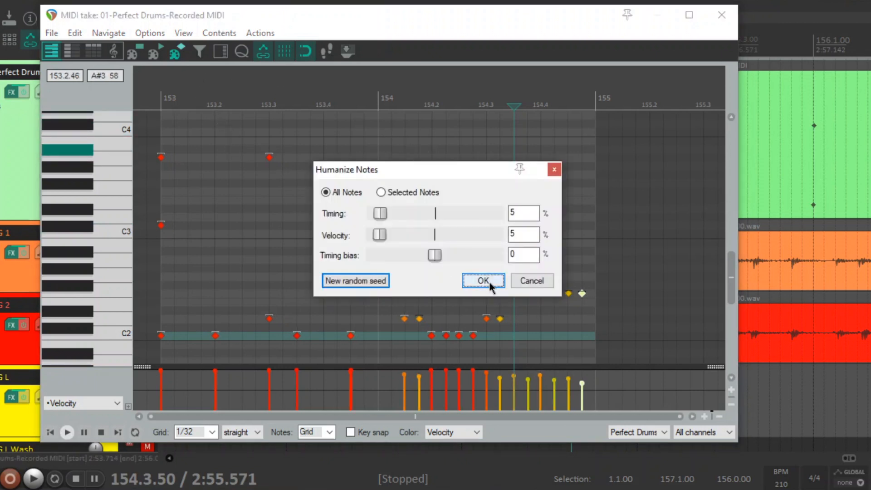
left_click(489, 282)
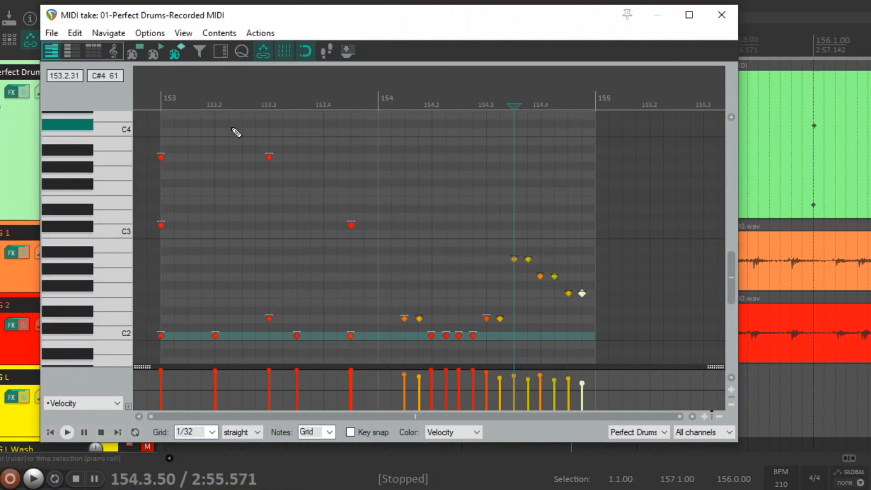
Step: Try velocities of 79 and 107 on the last C2 kick note at 154.2.75
mouse_move(485, 351)
left_mouse_down()
mouse_move(423, 341)
mouse_move(430, 347)
mouse_move(482, 335)
left_mouse_up()
left_click(439, 347)
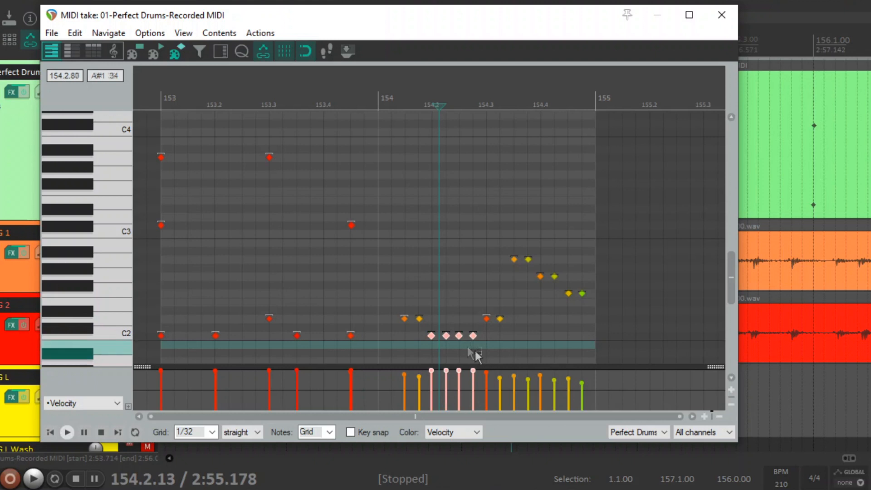
left_click(426, 352)
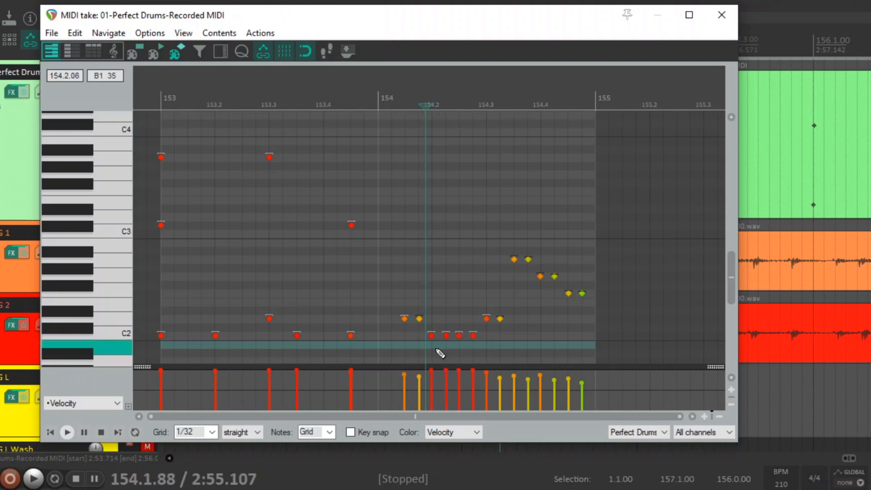
left_click(472, 337)
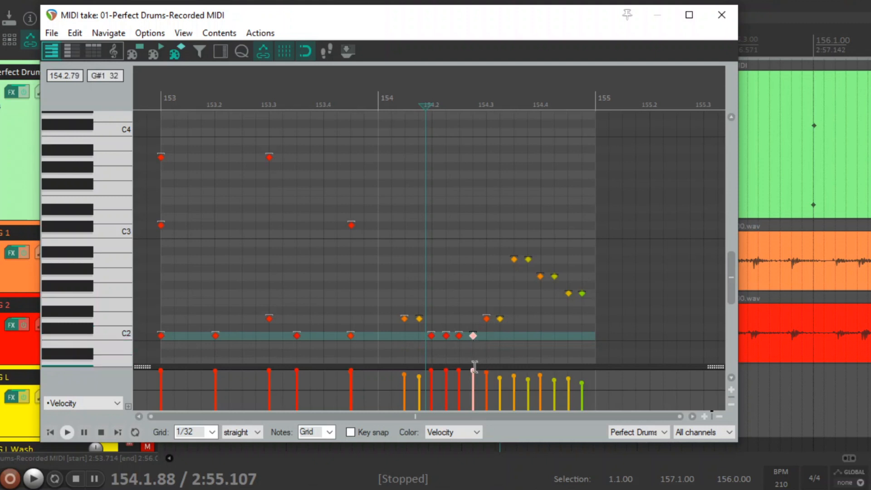
left_click(473, 336)
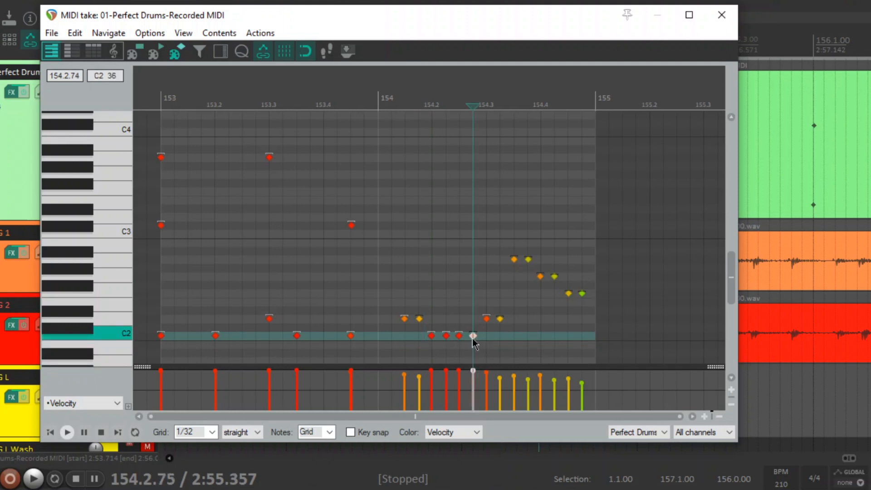
left_click_drag(473, 377, 473, 386)
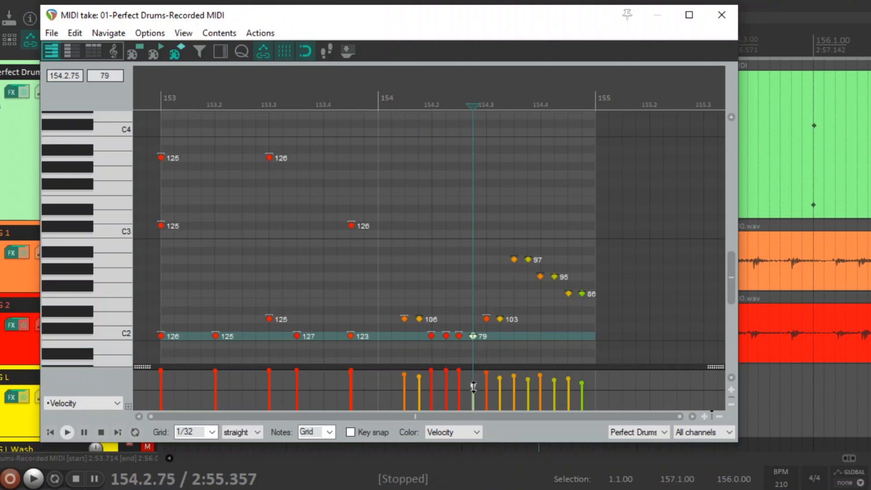
left_click(474, 336)
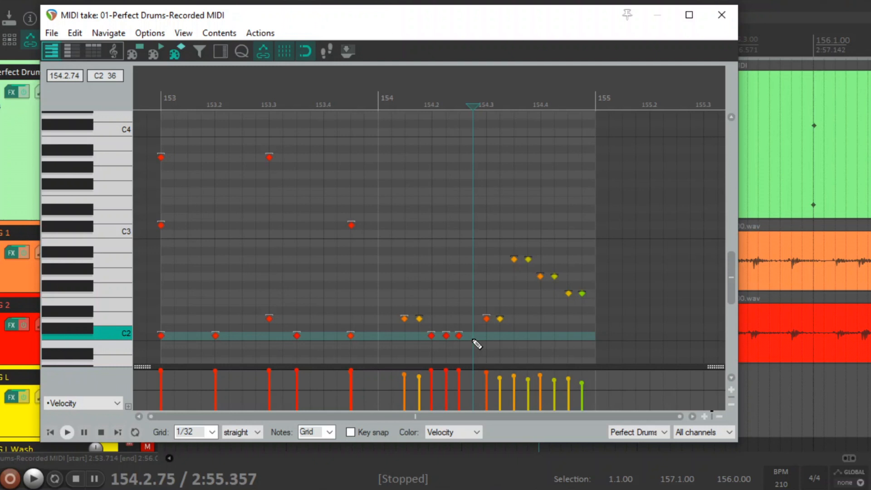
left_click_drag(473, 382, 474, 376)
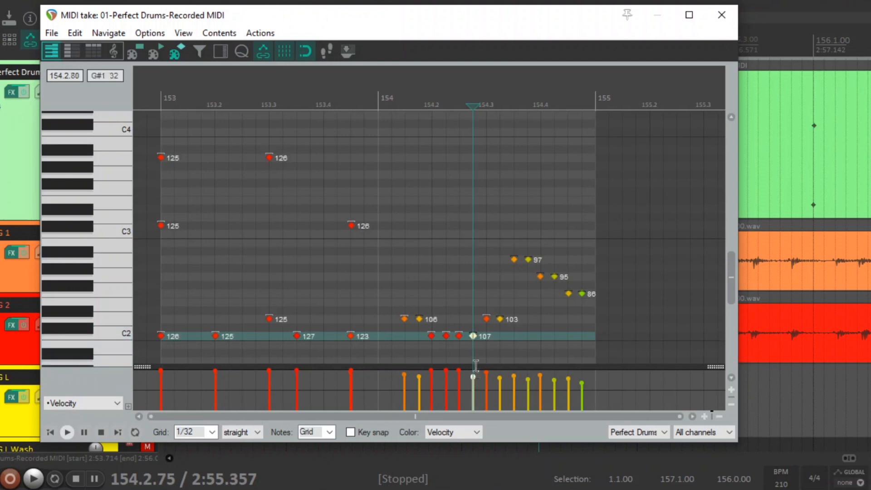
Step: Set the velocity of the C2 kick note at 154.2.75 to 127
double_click(473, 339)
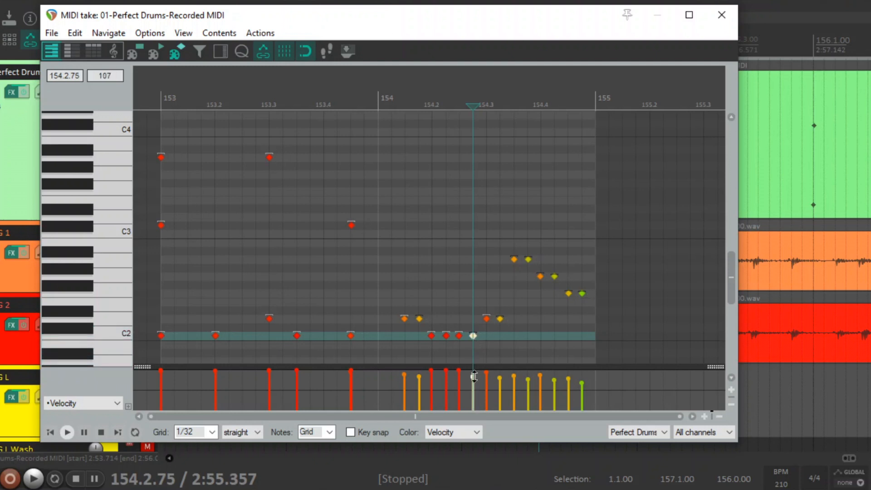
left_click(473, 337, "alt")
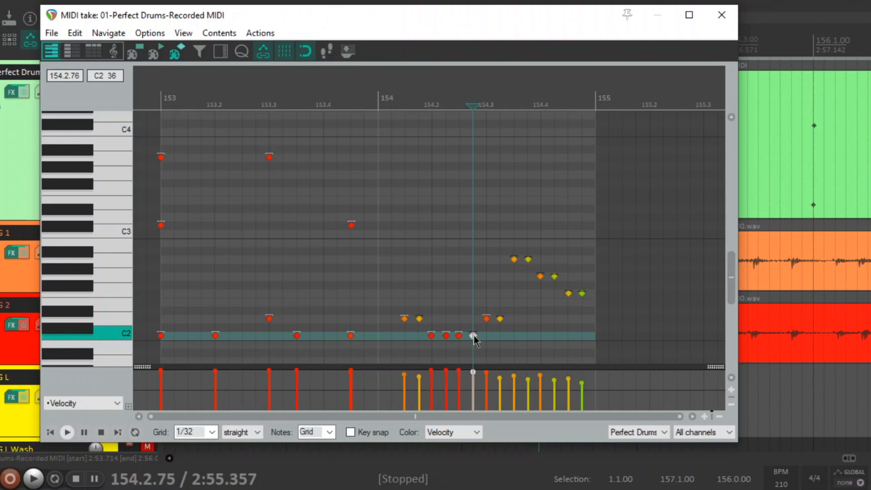
left_click_drag(473, 373, 474, 363)
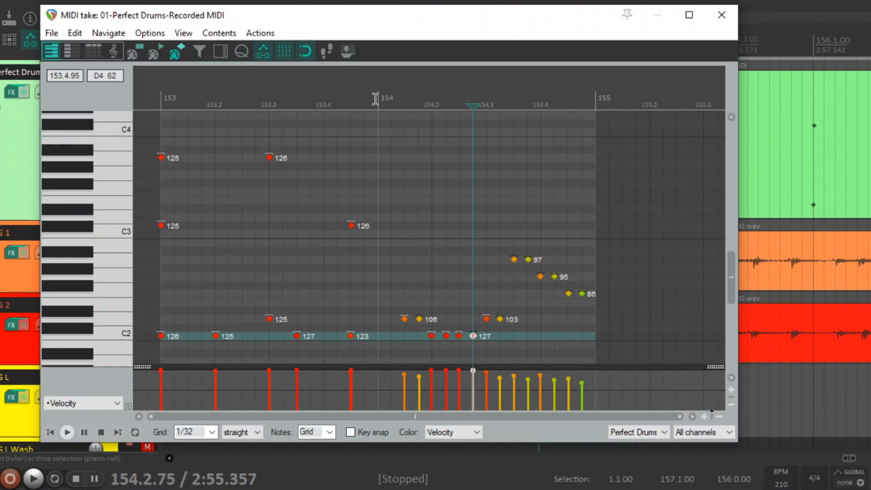
Step: Play the start of the fill three times from 154.1.00
key("space")
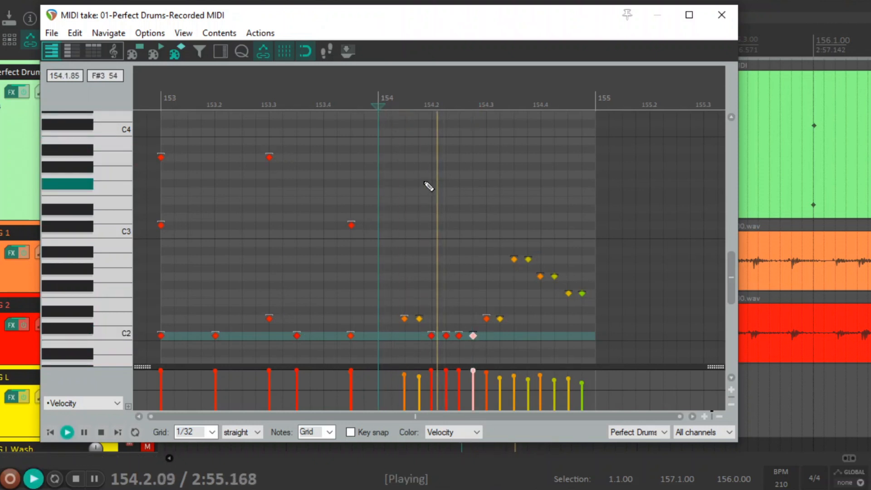
key("space")
key("space")
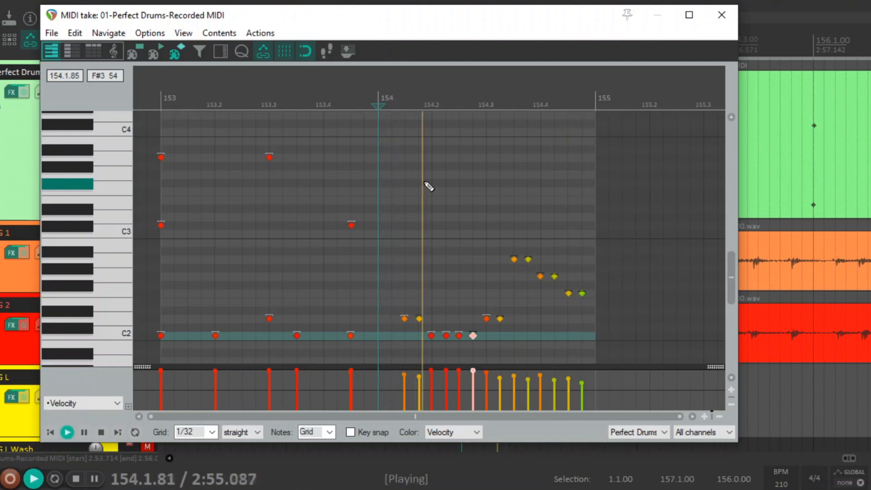
key("space")
key("space")
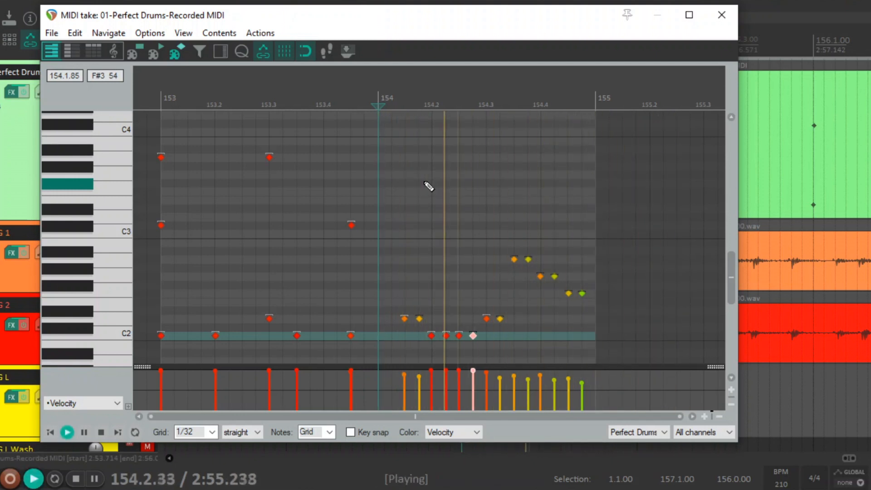
key("space")
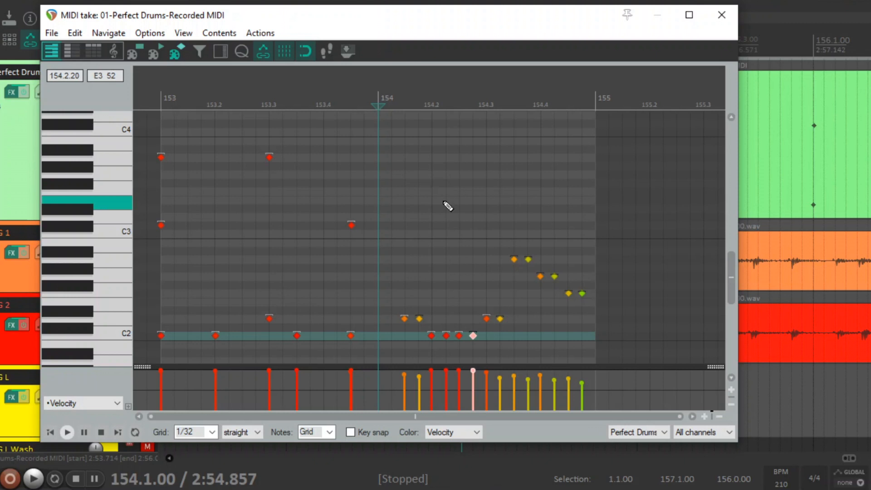
Step: Delete the F2 note at 154.4.75 and the G2 note at 154.4.25, and play the fill twice from 154.1.00
double_click(582, 293)
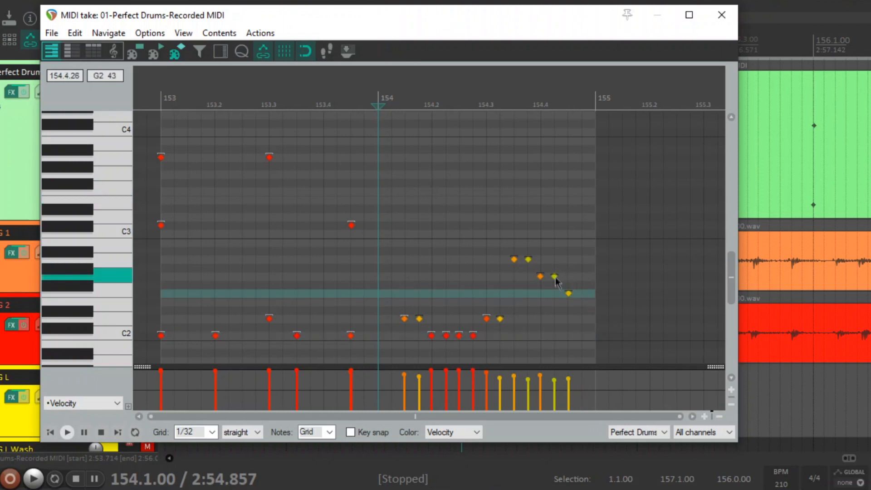
double_click(554, 276)
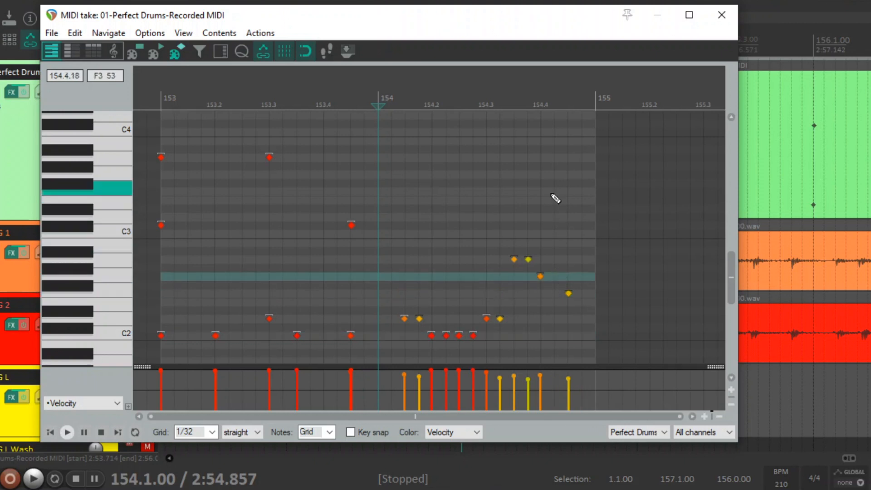
key("space")
key("space")
key("space")
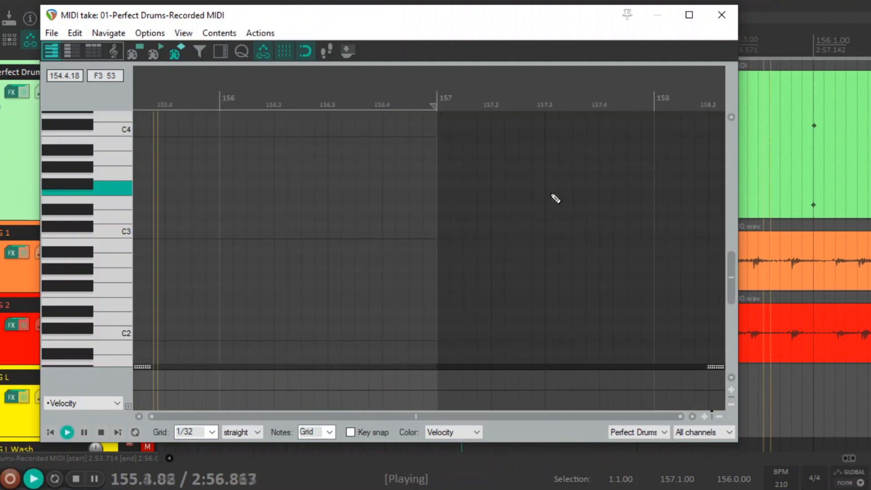
key("space")
Step: Raise the velocity of the F2 tom note at 154.4.50 and play the fill twice from 154.1.00
left_click(323, 293)
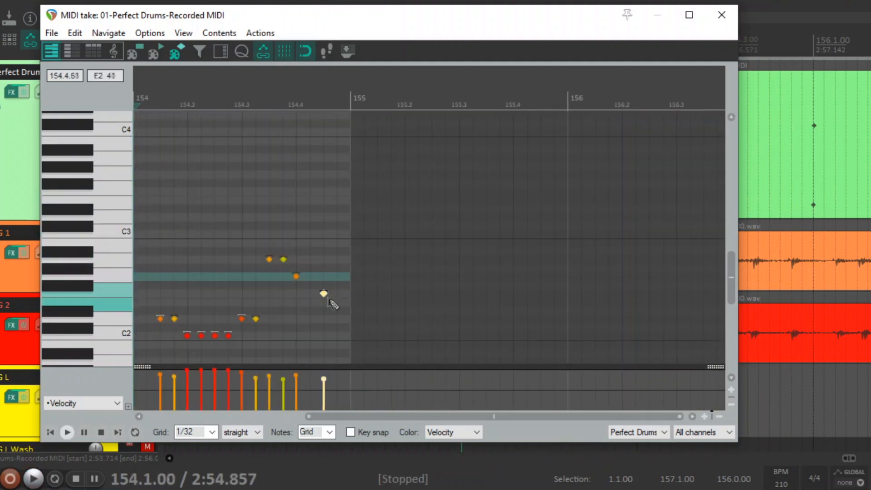
key("space")
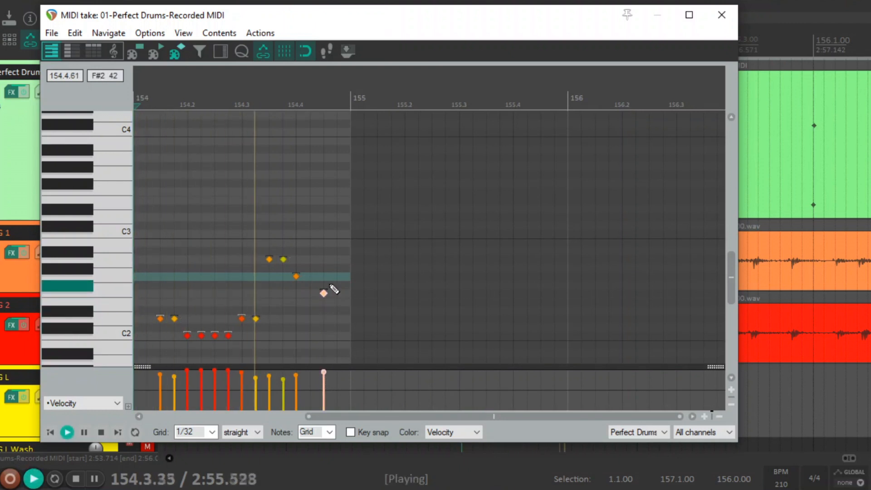
key("space")
key("space")
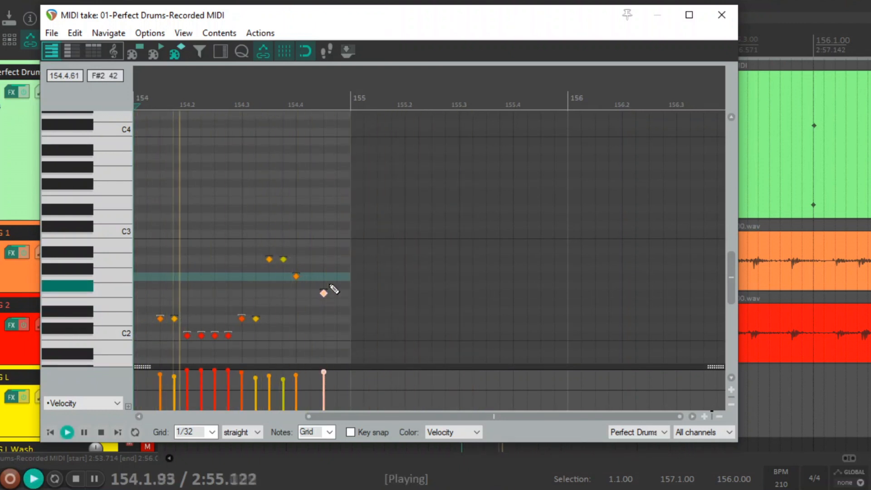
Step: Stop playback and play the fill once more from 154.1.00
key("space")
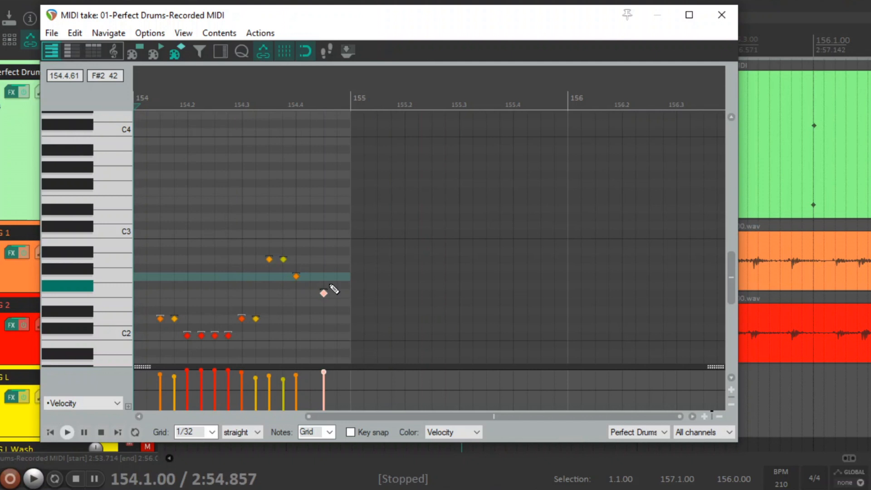
left_click_drag(400, 416, 313, 389)
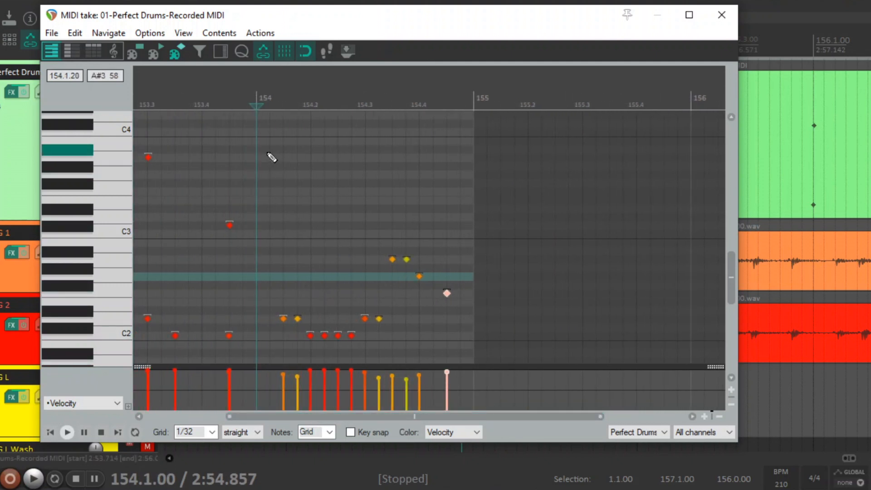
key("space")
key("space")
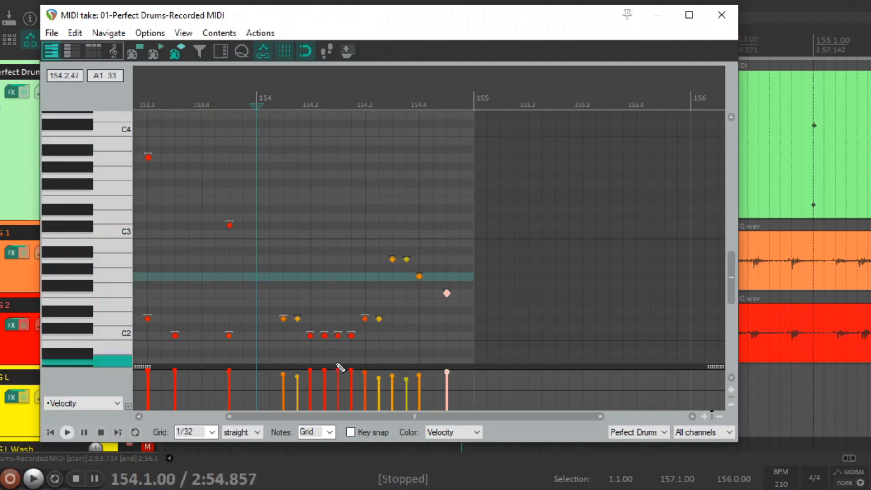
Step: Delete the C2 kick notes at 154.2.00, 154.2.50 and 154.2.75, and play the fill from 154.1.00
left_click(310, 336)
double_click(353, 339)
double_click(339, 338)
key("space")
key("space")
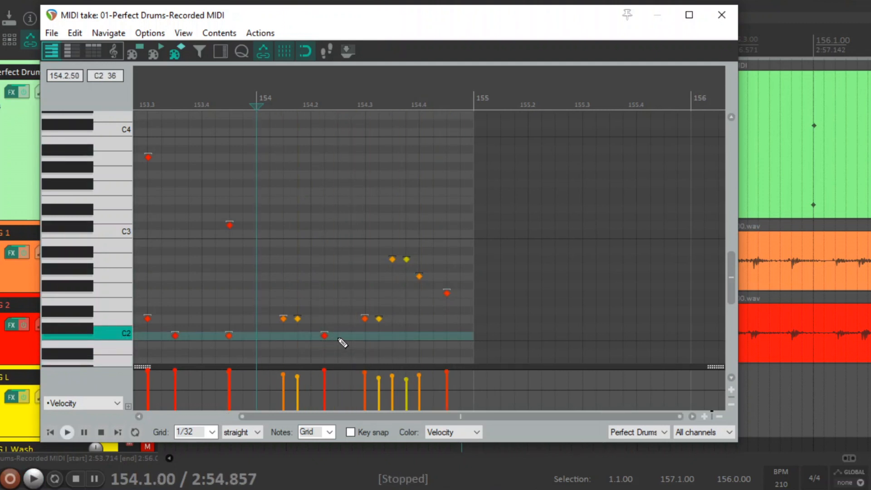
Step: Add C2 kick notes at 154.2.50 and 154.2.75, playing the fill in between, and delete the kick at 154.2.25
double_click(339, 338)
key("space")
key("space")
left_click(255, 96)
key("space")
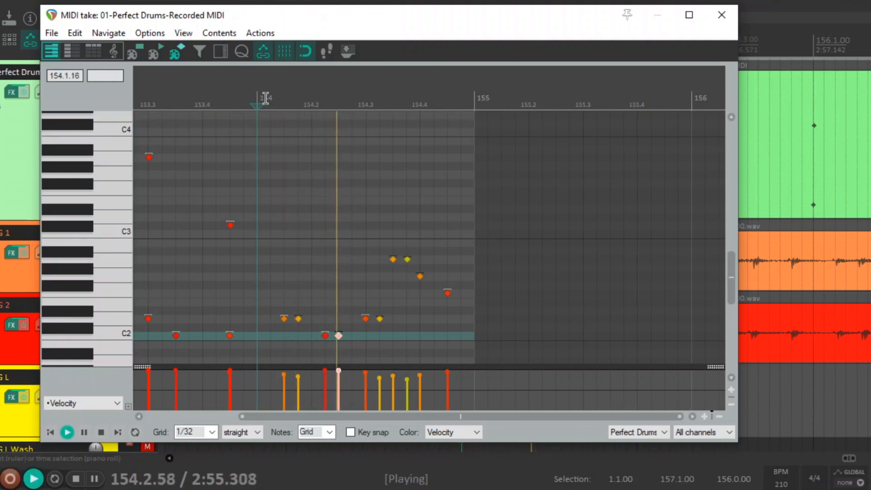
key("space")
double_click(352, 338)
double_click(327, 338)
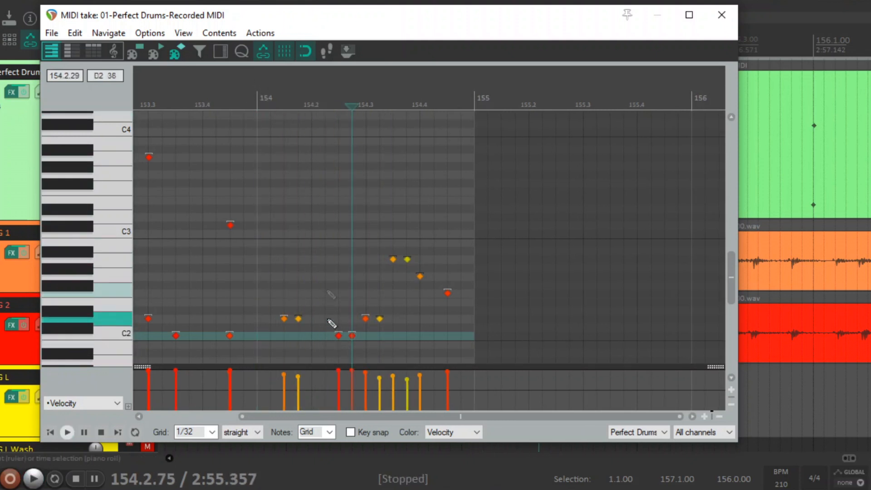
Step: Add A2 tom notes at 154.2.00 and 154.2.25 and slightly lower their velocities
double_click(313, 319)
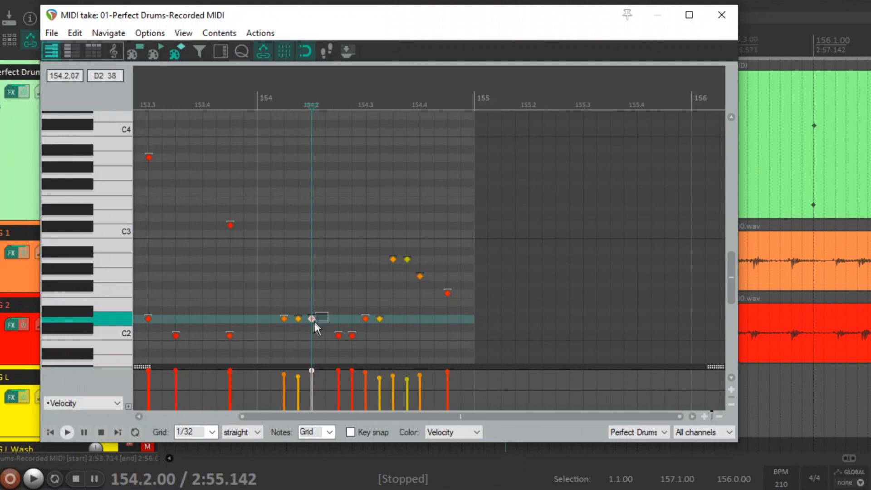
left_click_drag(313, 319, 318, 279)
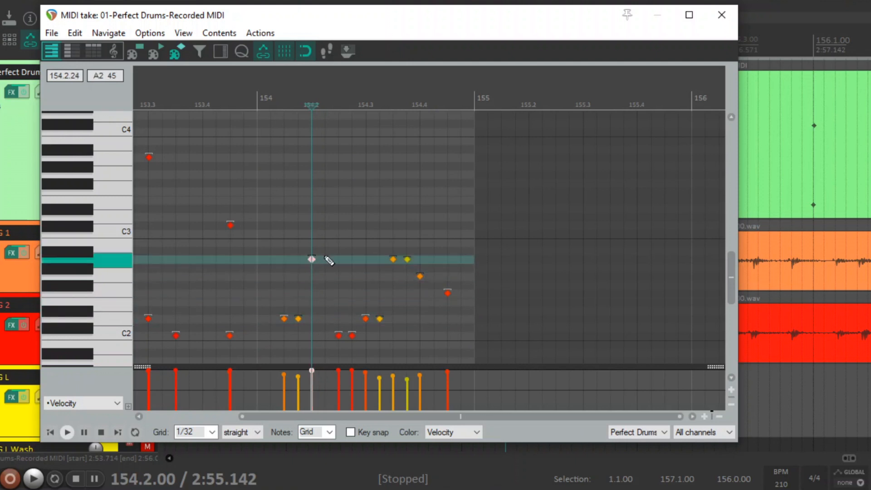
double_click(326, 260)
left_click_drag(330, 273, 308, 241)
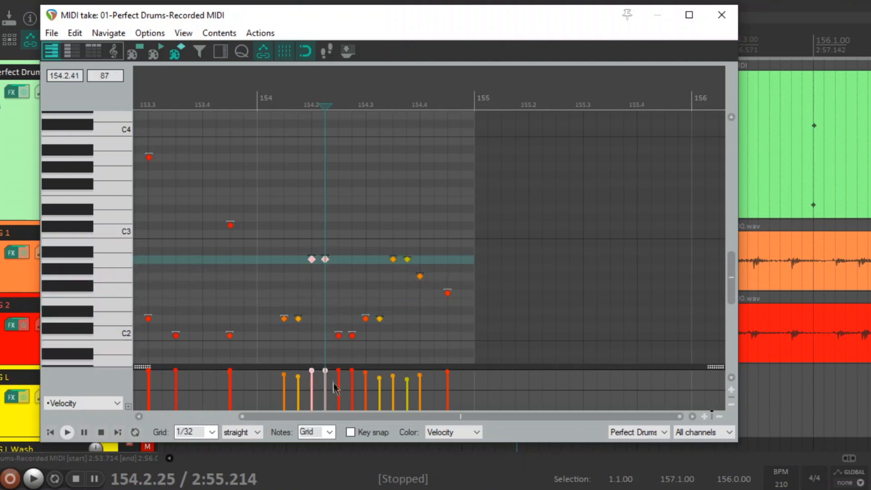
left_click_drag(325, 371, 325, 374)
Step: Play the fill with the added tom notes twice from 153.4.63
left_click(237, 86)
key("space")
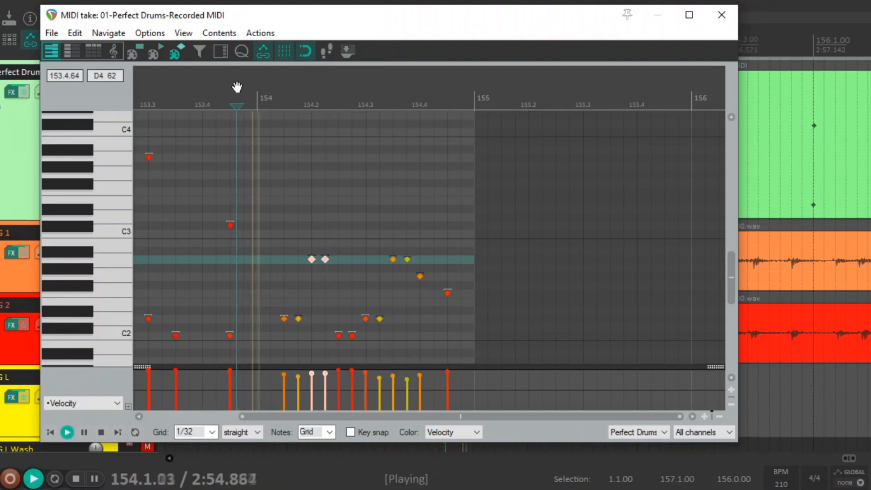
key("space")
key("space")
key("space")
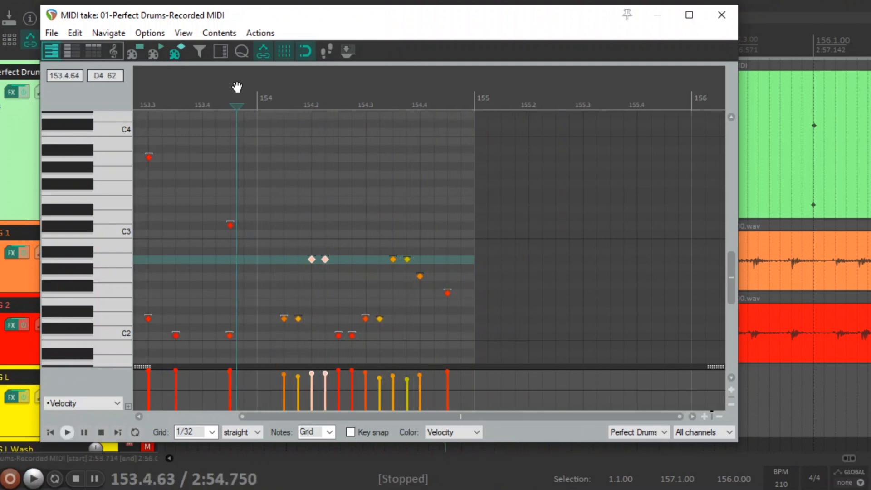
Step: Close the MIDI editor and play the fill twice in the arrangement from 152.3.50
left_click(725, 18)
left_click(221, 44)
key("space")
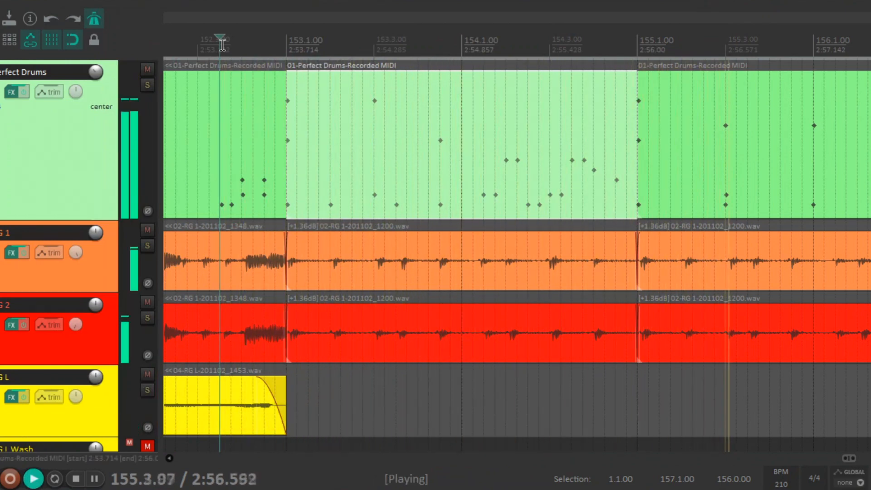
key("space")
key("space")
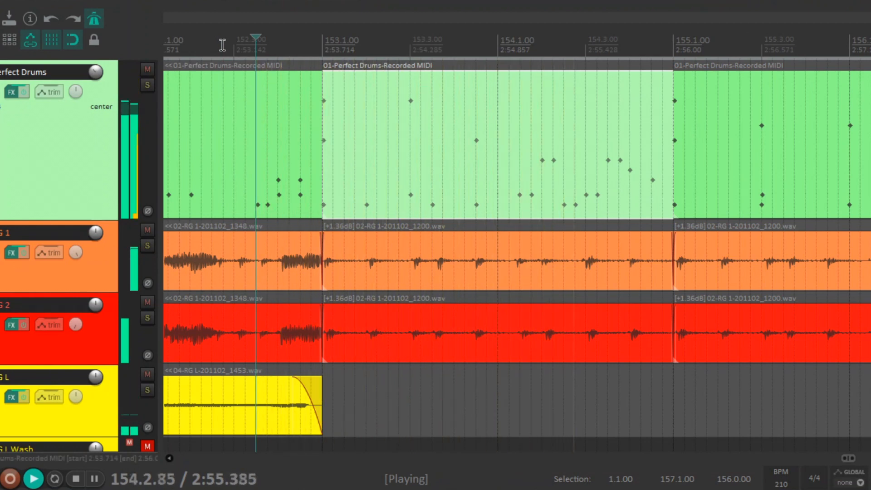
key("space")
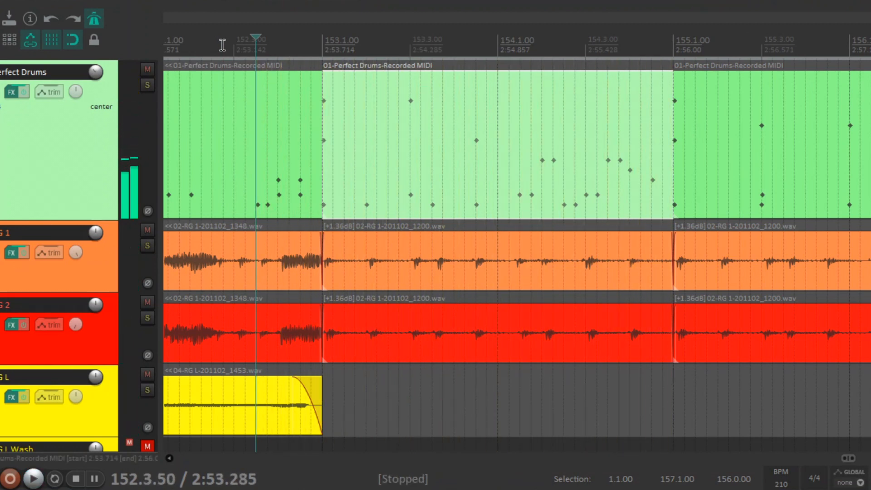
Step: Reopen the fill's MIDI item and delete the D2 notes at 154.1.50 and 154.1.75 and the A2 notes at 154.2.00 and 154.2.25
double_click(610, 132)
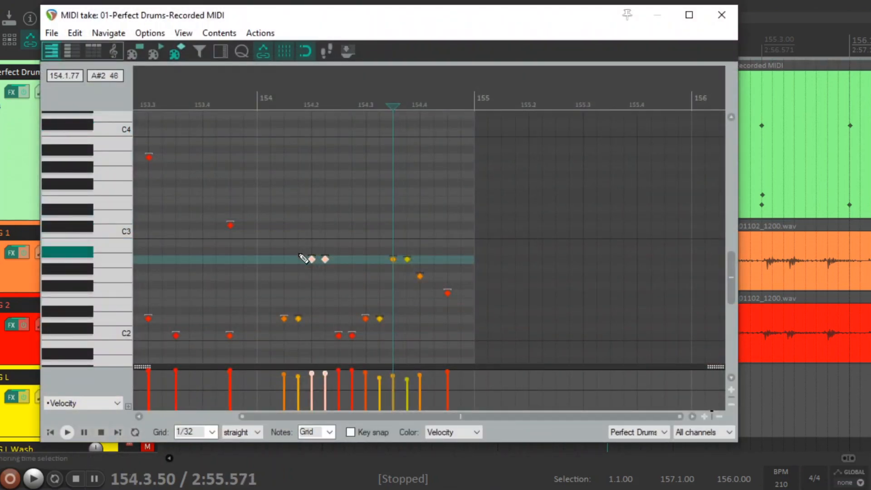
left_click_drag(273, 248, 336, 330)
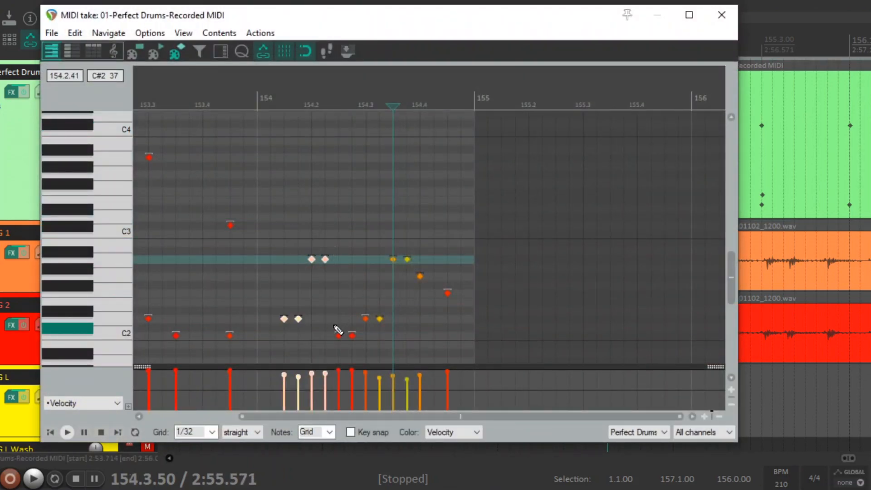
key("Delete")
Step: Play the shortened fill from just before bar 153
scroll(270, 195, "down", 3)
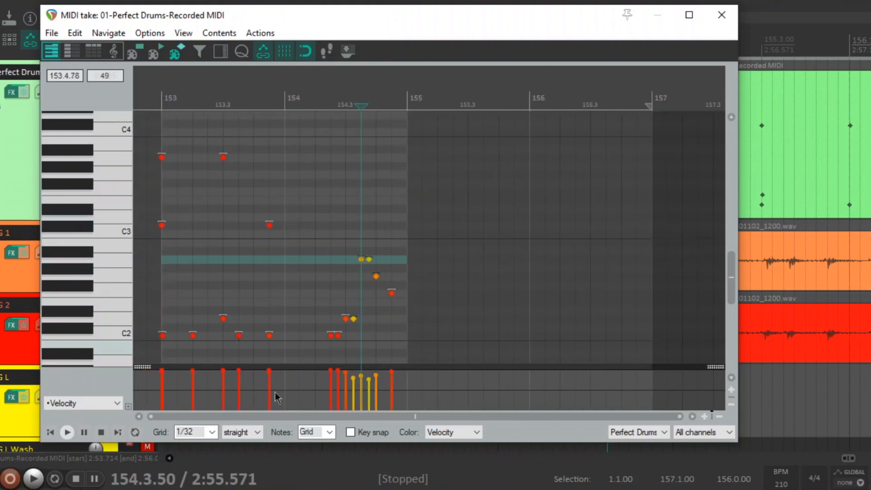
left_click(146, 89)
key("space")
scroll(336, 182, "up", 2)
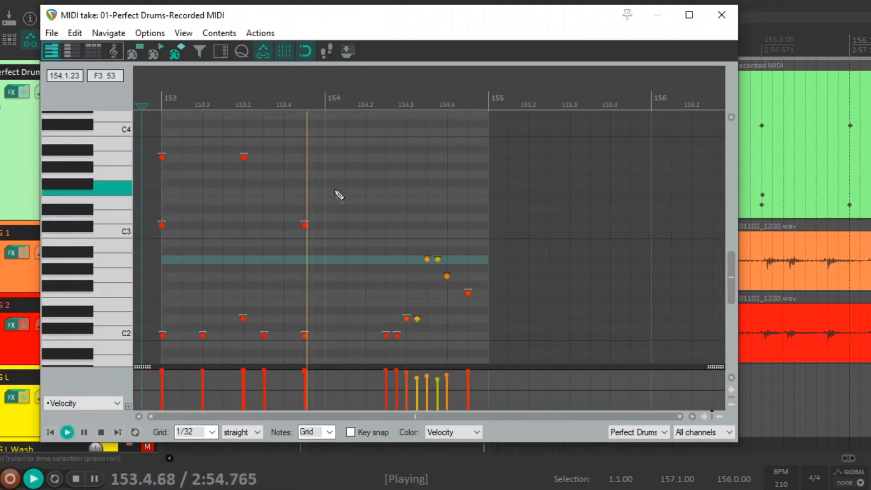
key("space")
Step: Add a C2 kick note at 154.1.50 and a D2 snare note at 154.2.00, and play from 153.1.00
left_click(345, 336)
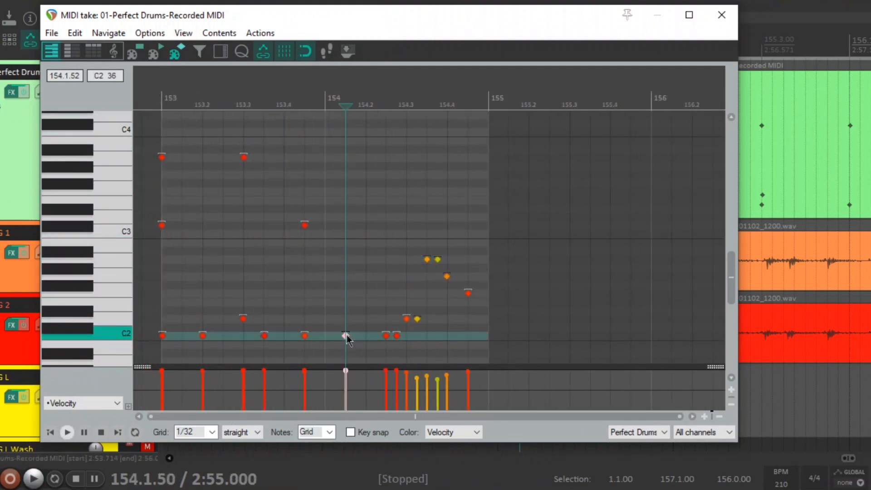
left_click(366, 318)
left_click(160, 86)
key("space")
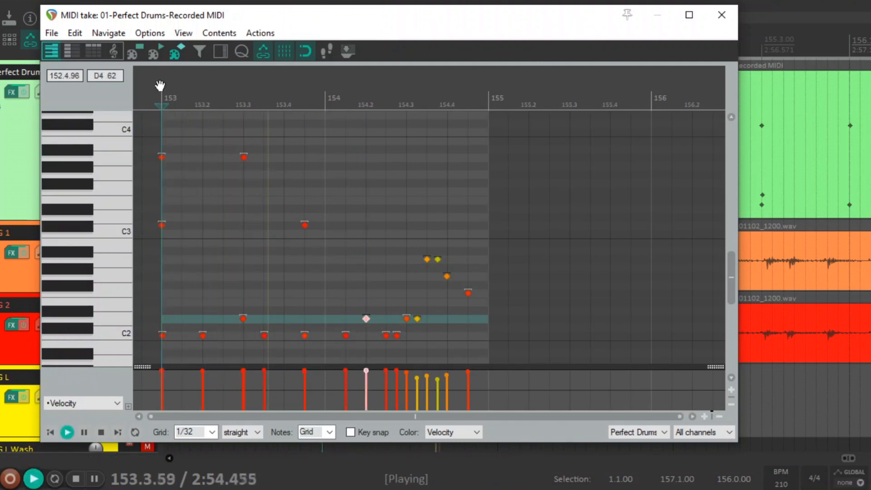
key("space")
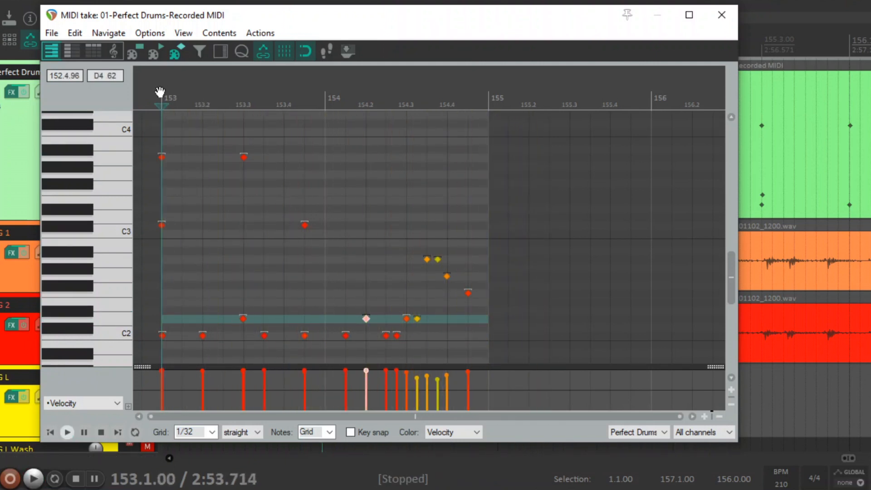
Step: Delete the A2 tom note at 154.3.75 and play the passage from 153.1.00
double_click(438, 261)
key("space")
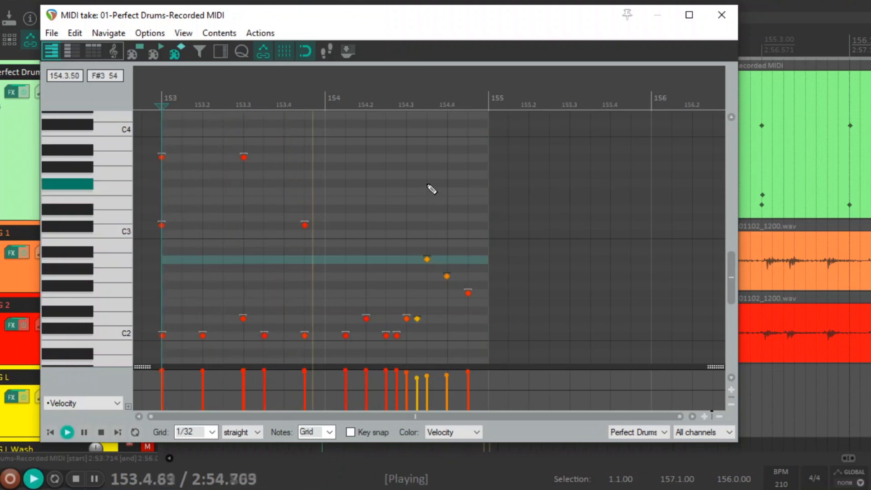
key("space")
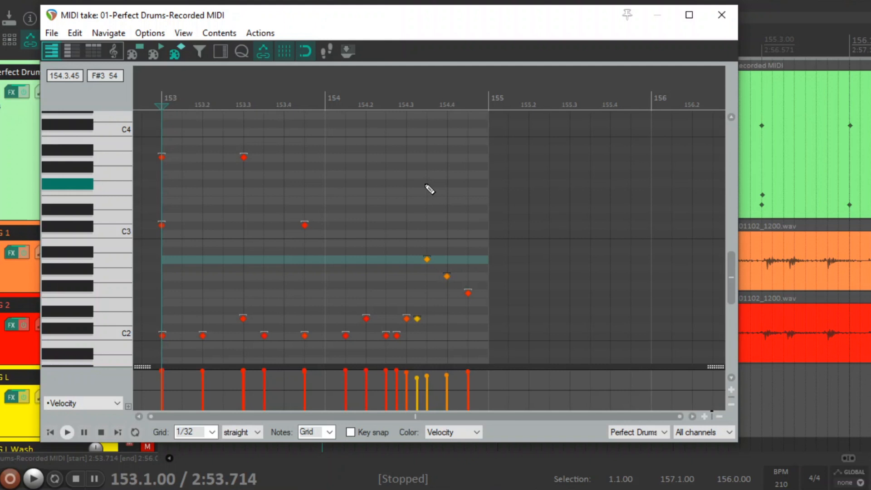
Step: Play the revised fill twice from 152.4.63
left_click(148, 82)
key("space")
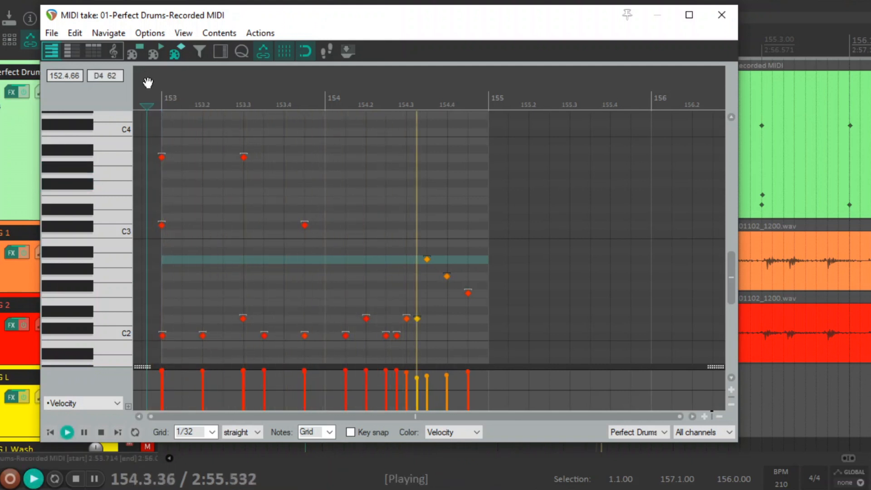
key("space")
key("space")
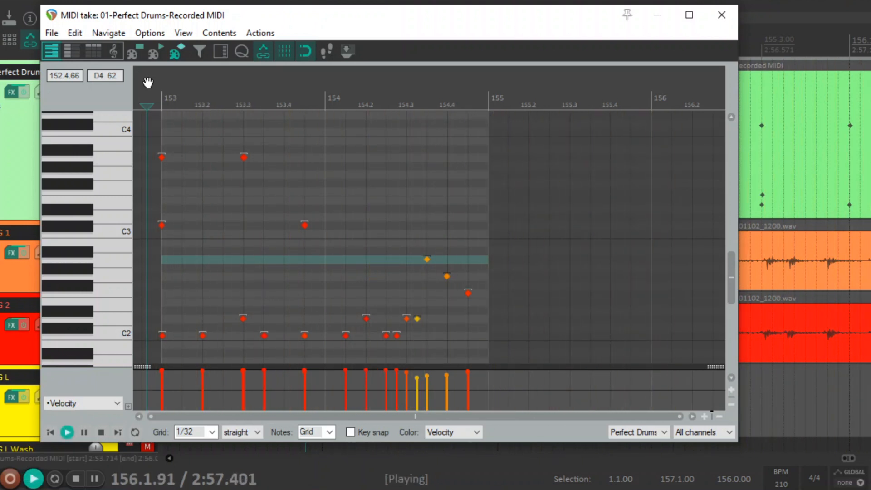
key("space")
Step: Close the MIDI editor and open the drum MIDI item near bar 153 for editing
left_click(722, 15)
scroll(530, 103, "up", 2)
scroll(527, 109, "down", 4)
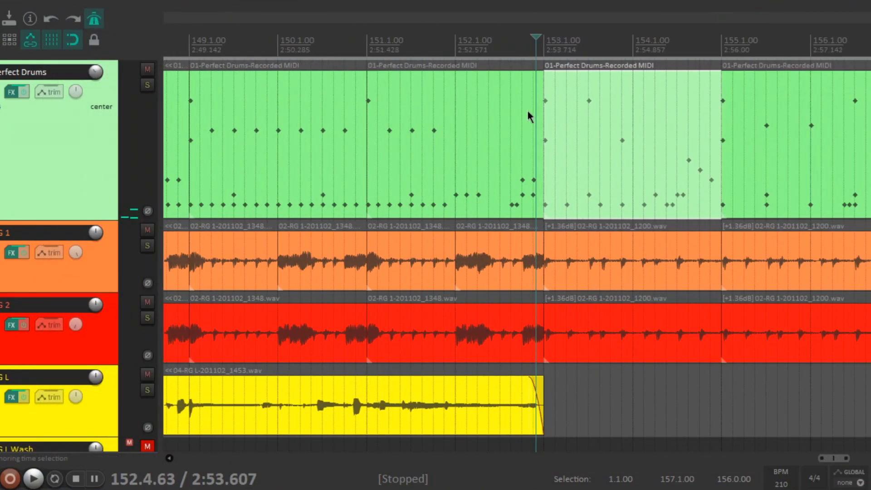
double_click(537, 109)
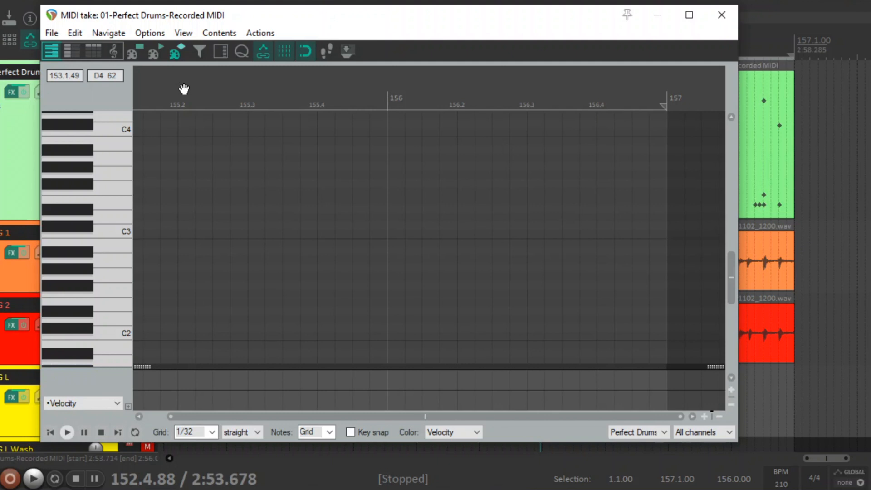